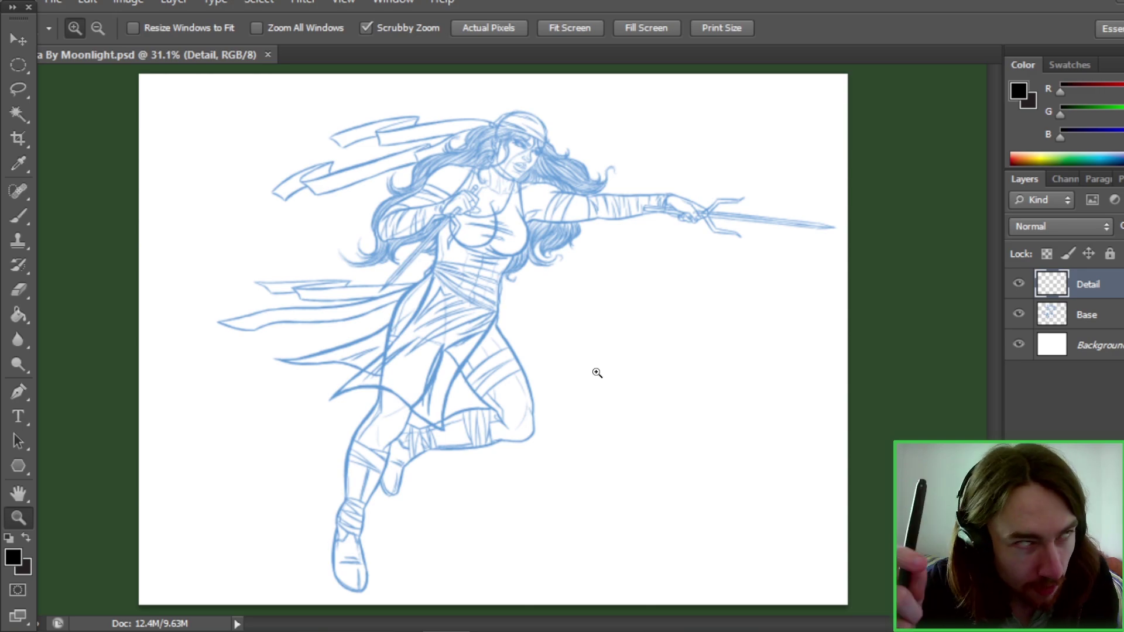
- Examine the sketched figure's head, ribbons and torso at 50% zoom, and fit the whole canvas back in view
left_click(498, 170)
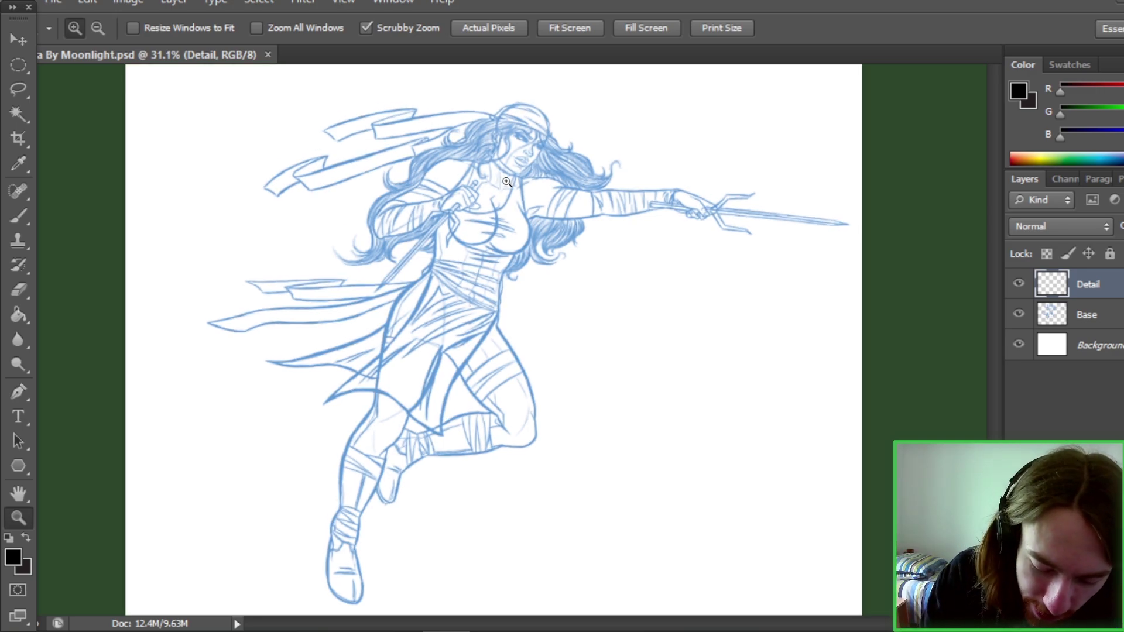
left_click(498, 169)
scroll(991, 298, "up", 2)
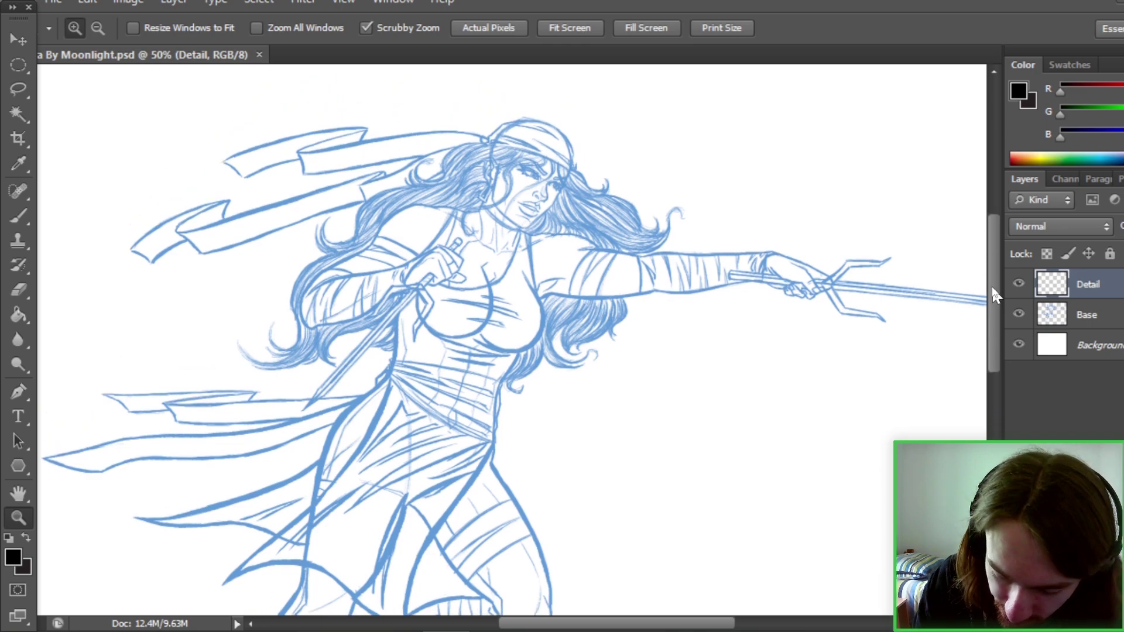
left_click_drag(994, 301, 996, 365)
left_click(568, 27)
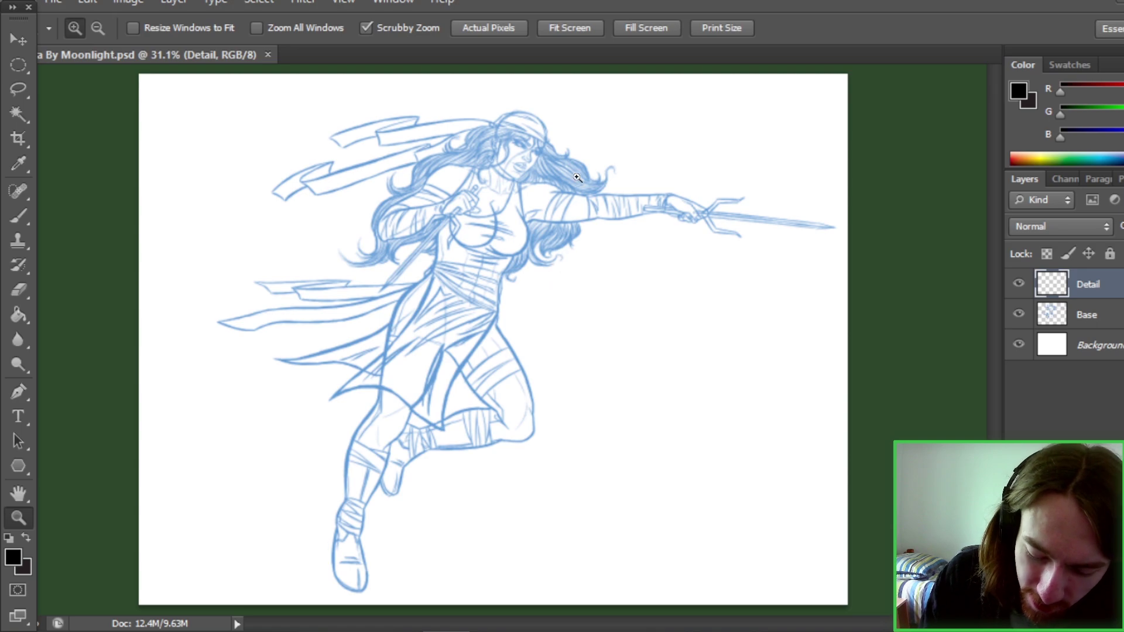
- Inspect the upper body and the outstretched arm holding the sai at 50% zoom, and return to the full drawing
left_click(569, 337)
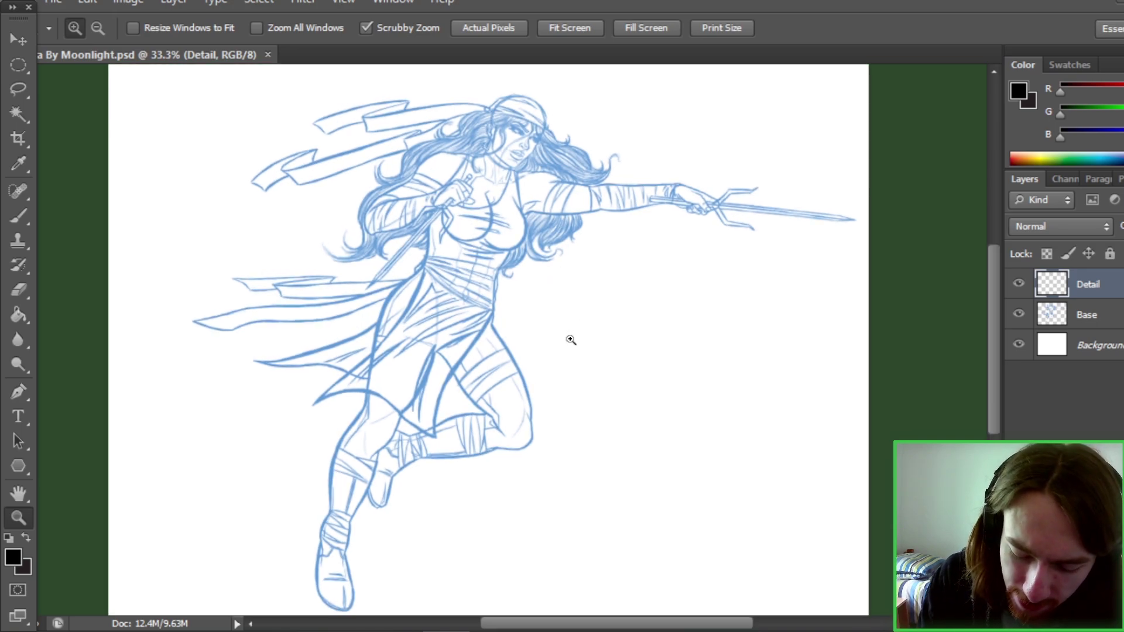
left_click(586, 341)
scroll(982, 247, "up", 5)
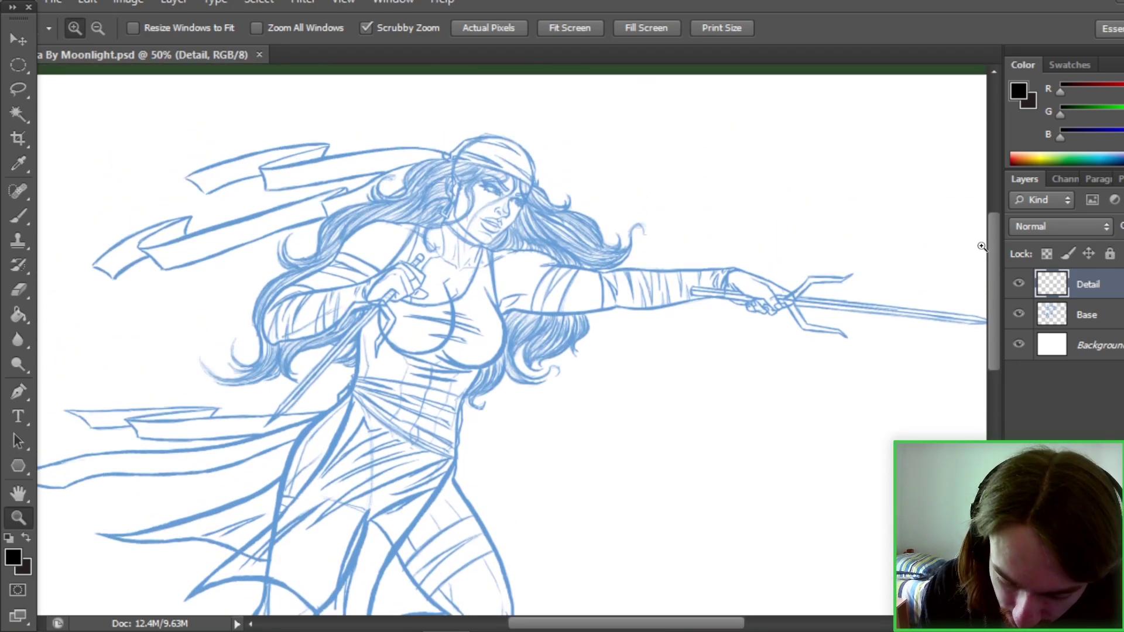
left_click_drag(736, 621, 758, 609)
scroll(993, 334, "down", 3)
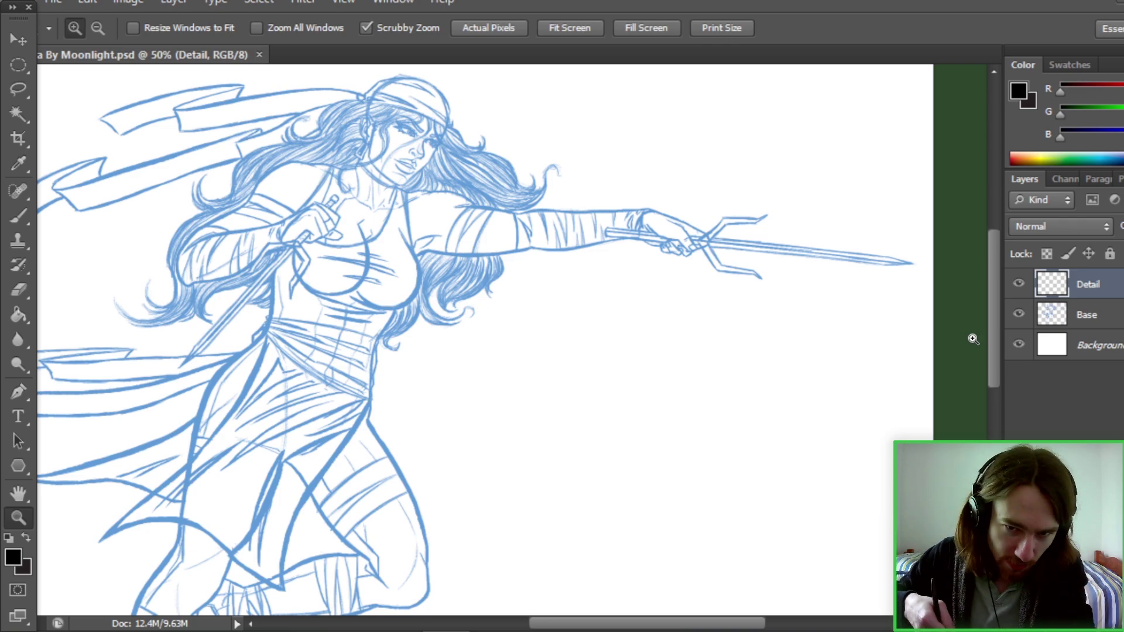
scroll(996, 351, "up", 1)
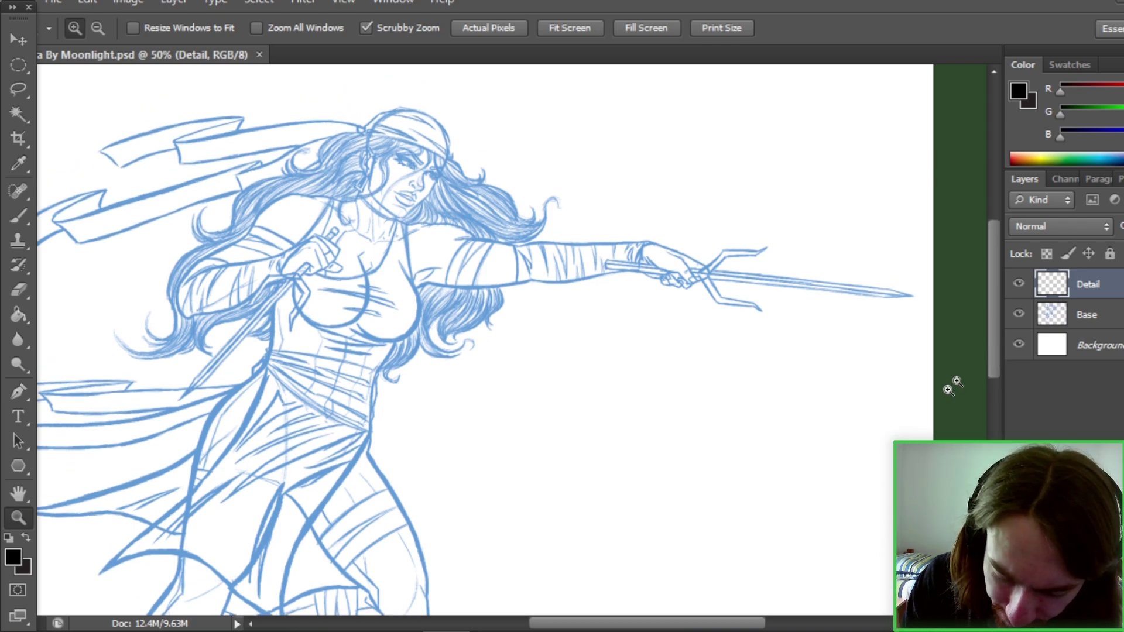
scroll(735, 625, "left", 2)
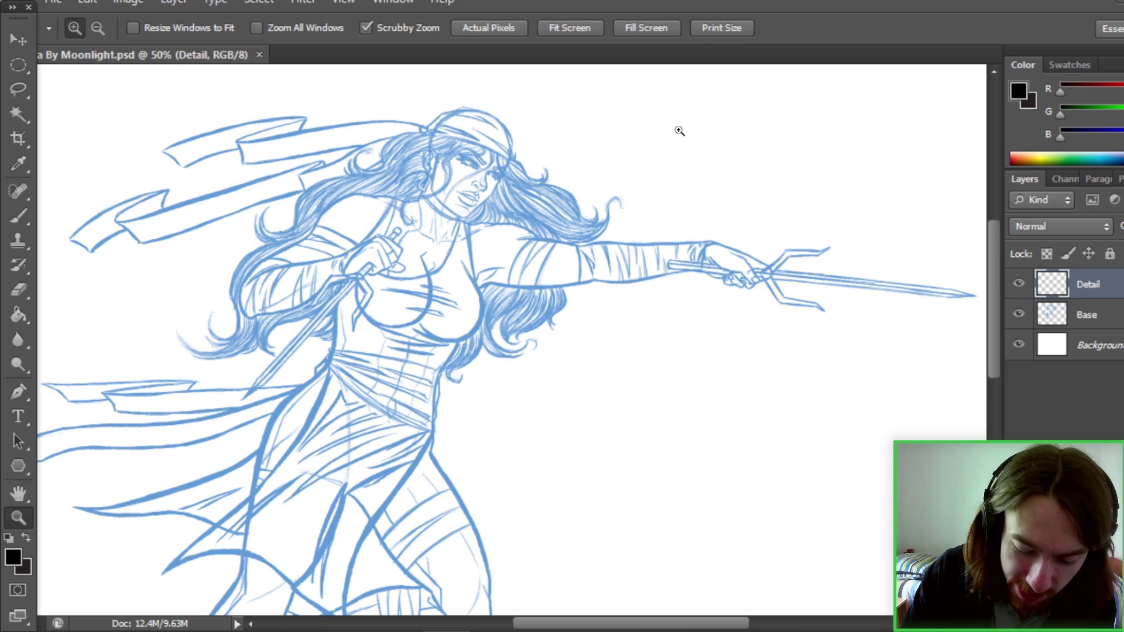
left_click(559, 28)
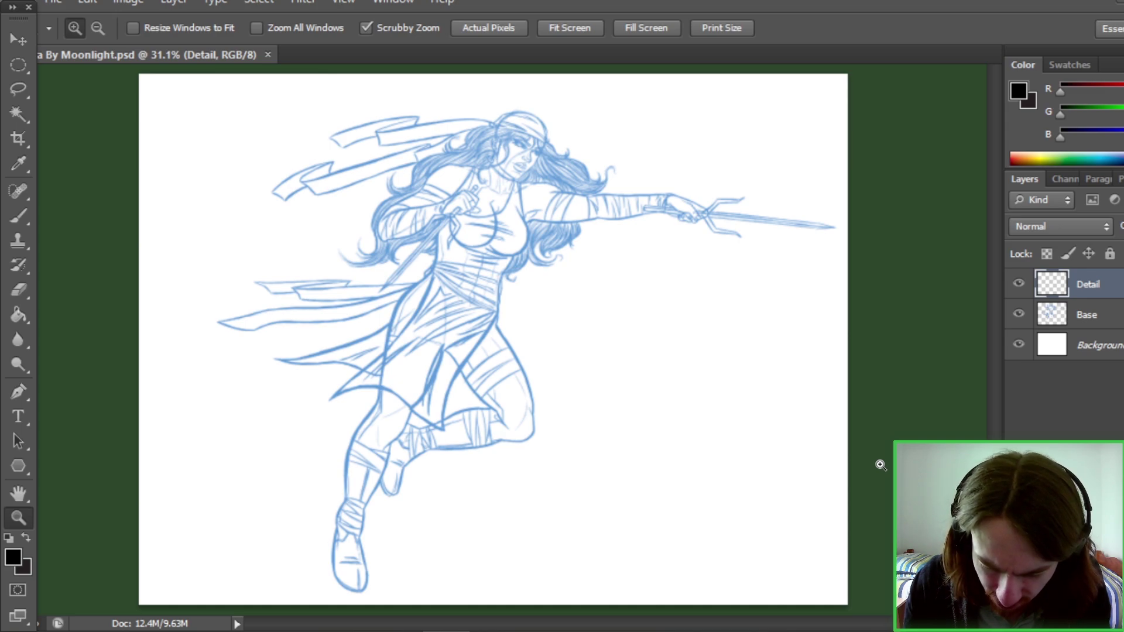
- Look over the whole figure from headband to feet at 33.3% zoom to review the pose and proportions
left_click(514, 216)
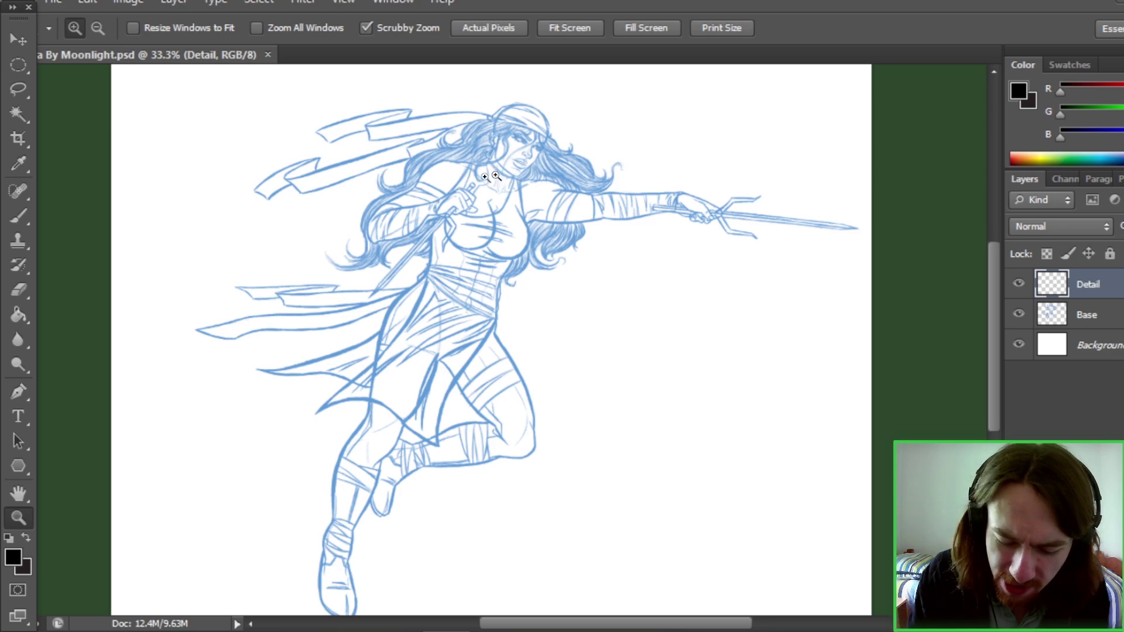
mouse_move(992, 335)
left_mouse_down()
mouse_move(992, 315)
mouse_move(994, 347)
left_mouse_up()
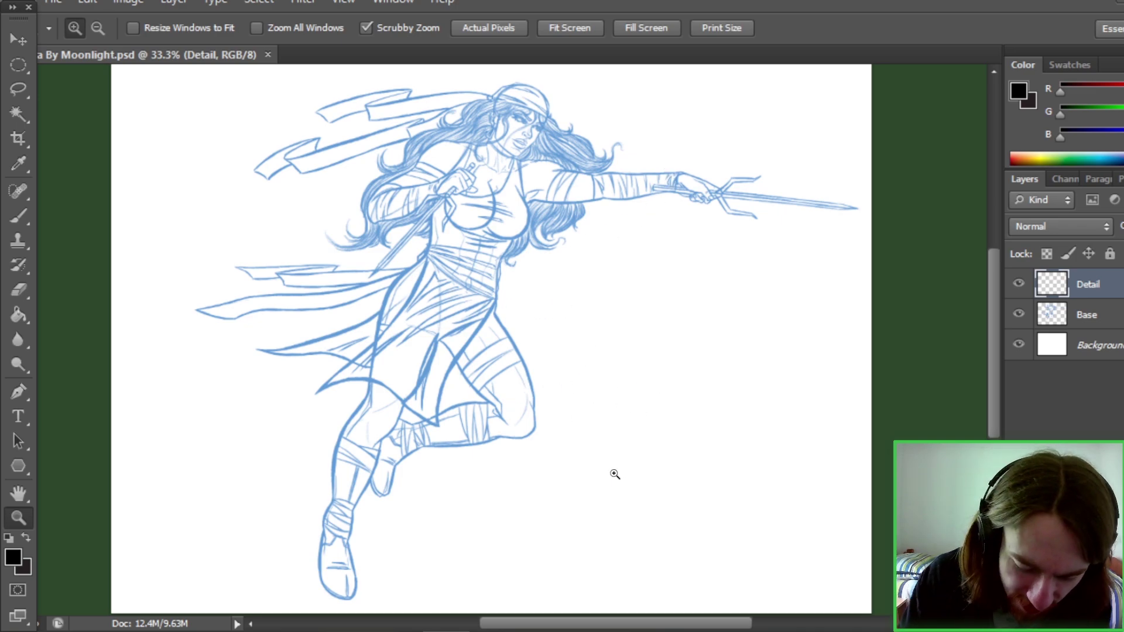
left_click_drag(996, 388, 993, 337)
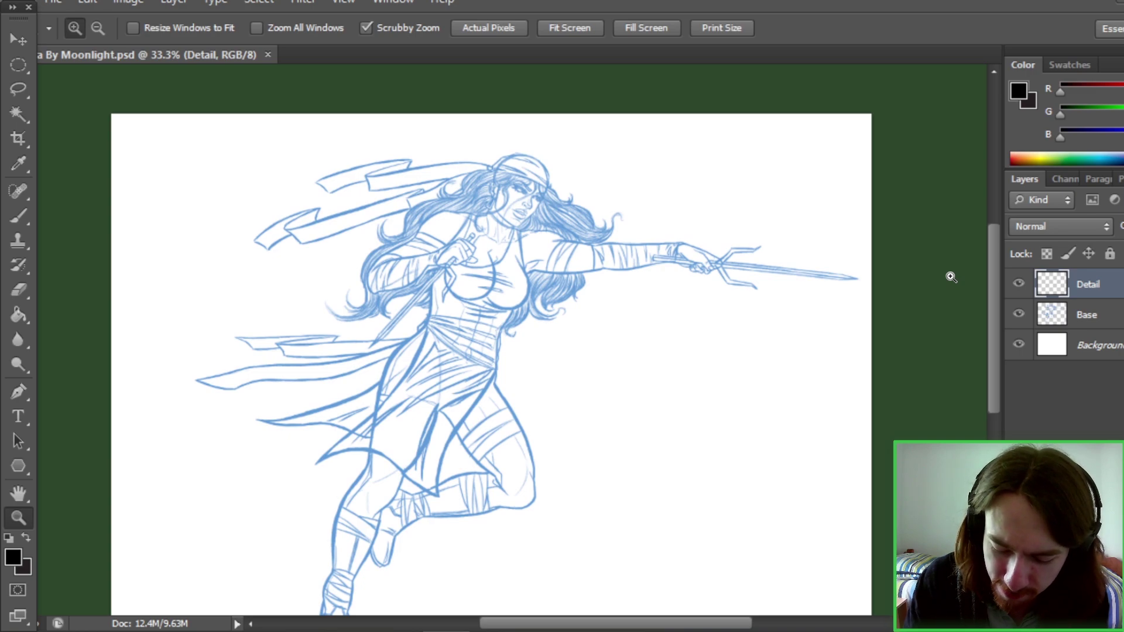
mouse_move(990, 353)
left_mouse_down()
mouse_move(991, 366)
mouse_move(992, 348)
left_mouse_up()
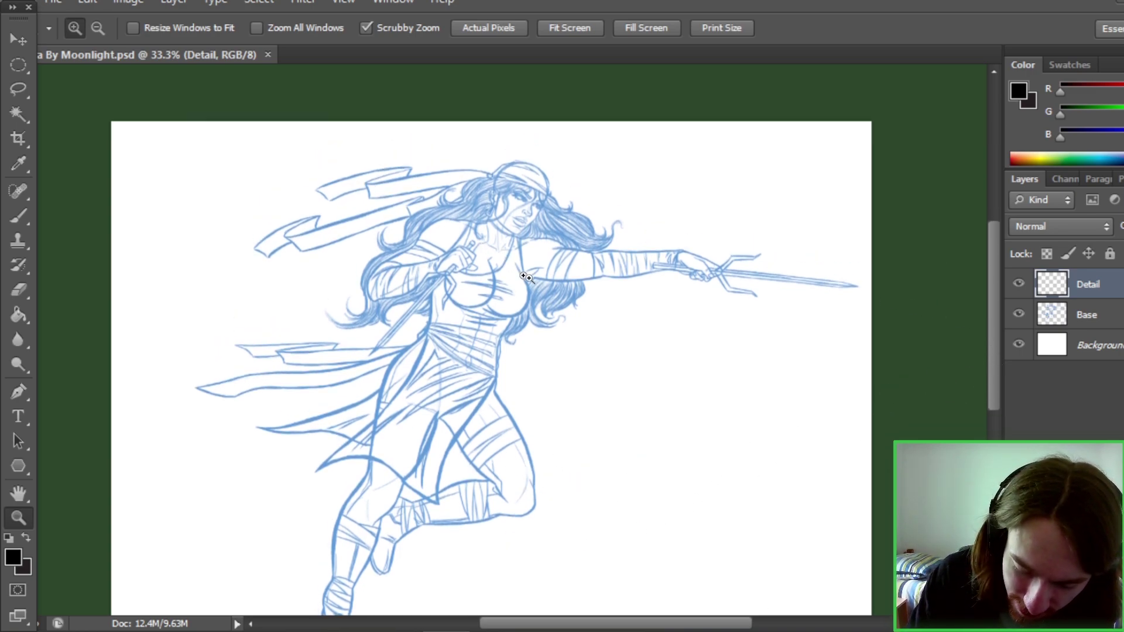
scroll(993, 324, "up", 1)
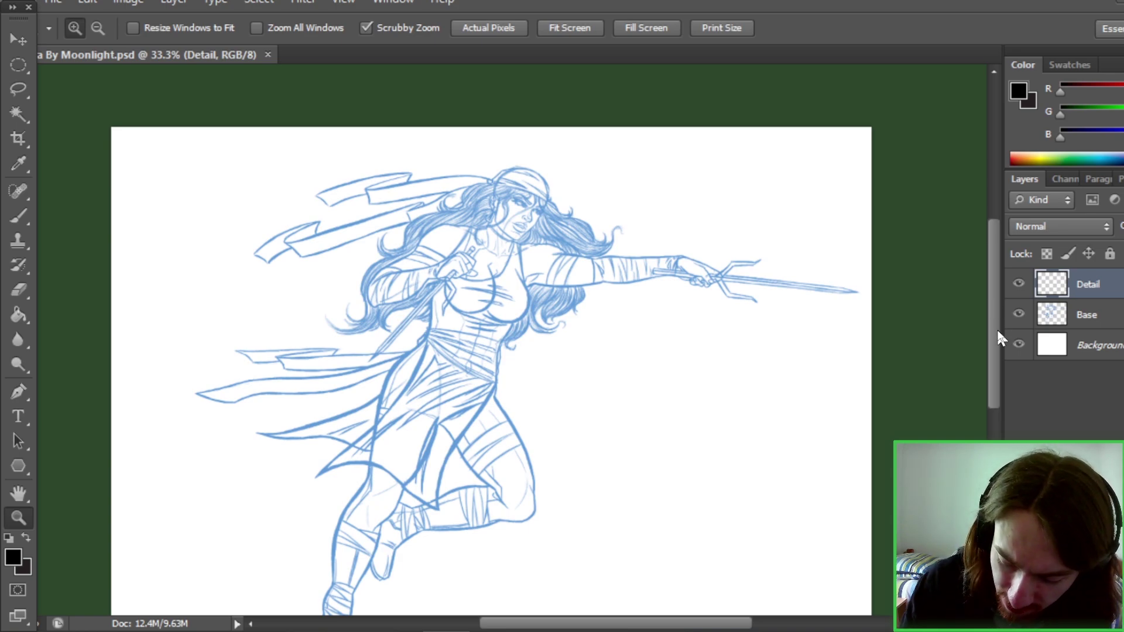
scroll(992, 363, "down", 2)
scroll(992, 371, "down", 1)
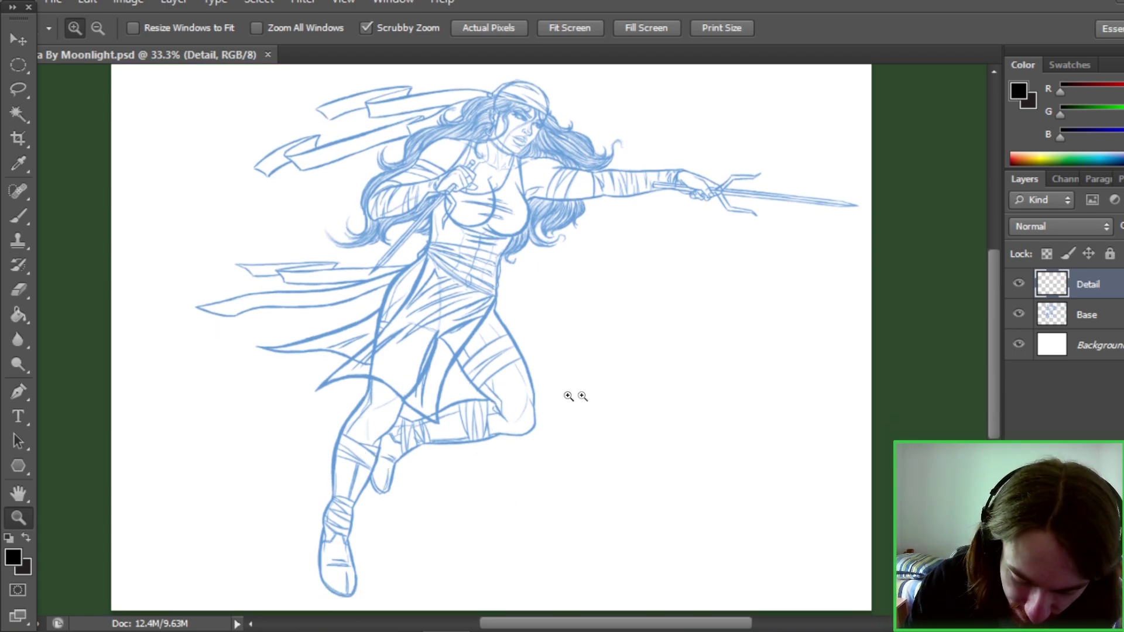
scroll(992, 335, "up", 1)
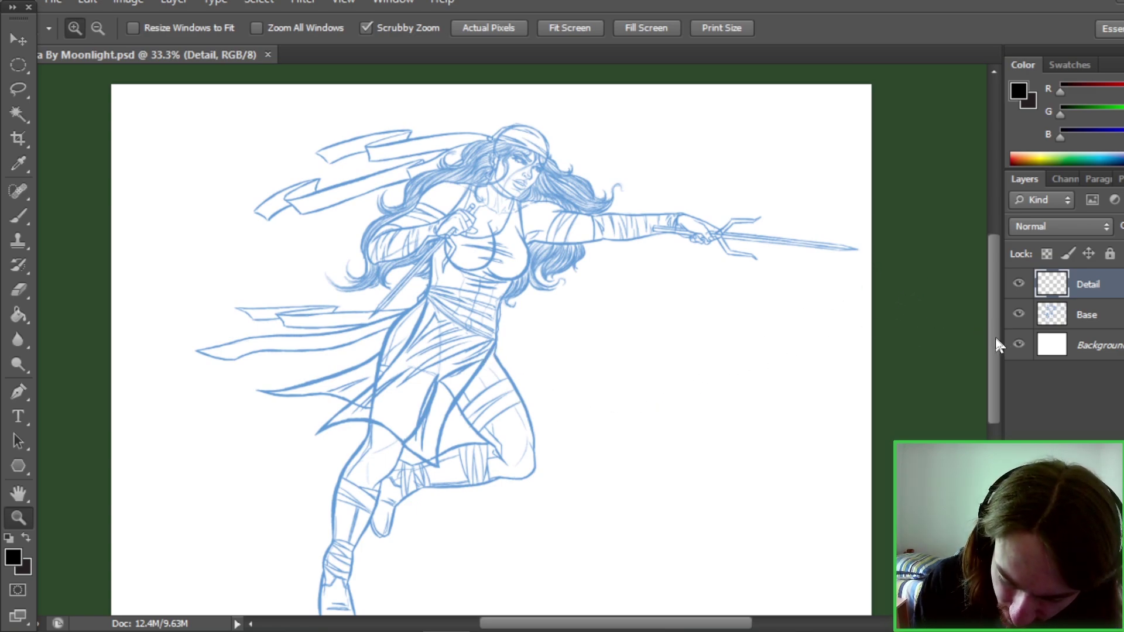
scroll(996, 335, "up", 1)
scroll(992, 336, "up", 1)
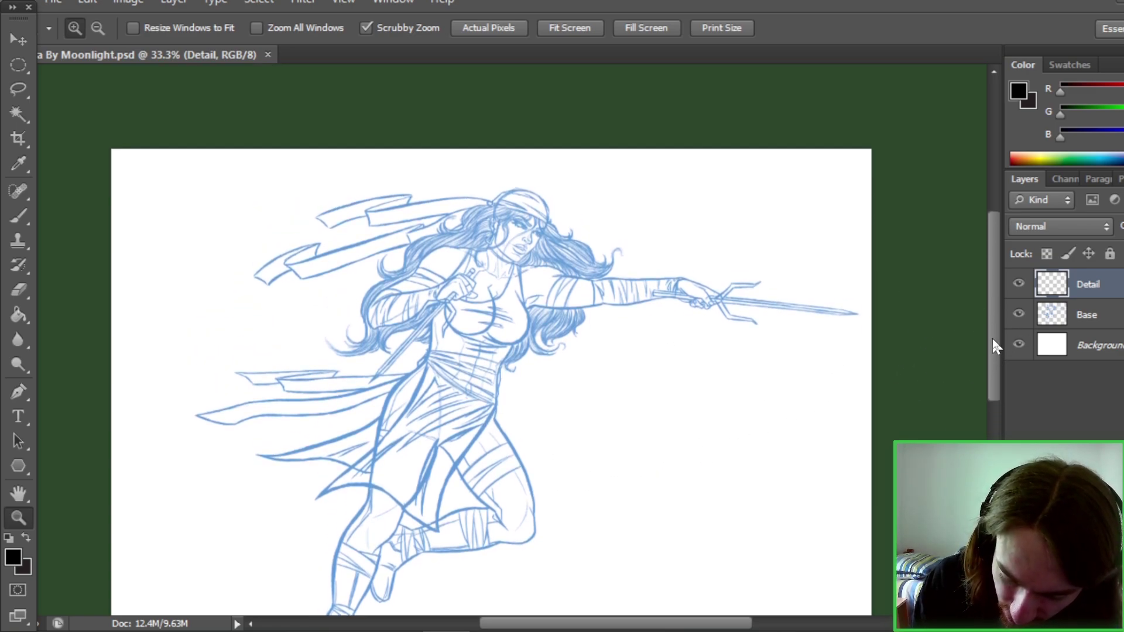
scroll(993, 336, "down", 1)
scroll(993, 319, "down", 2)
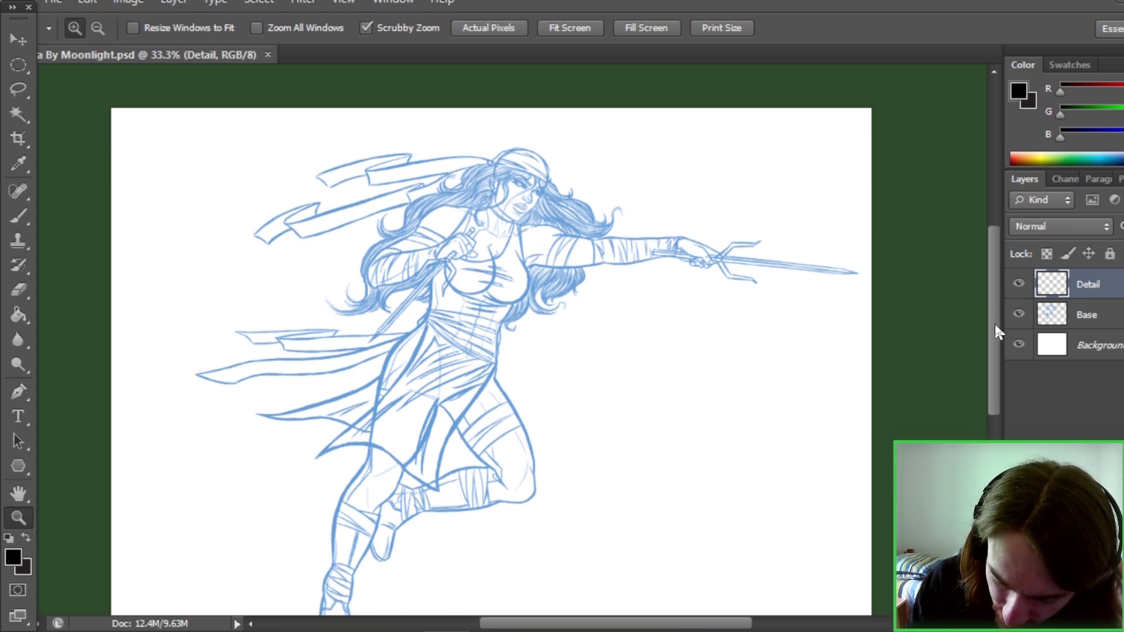
scroll(992, 332, "down", 2)
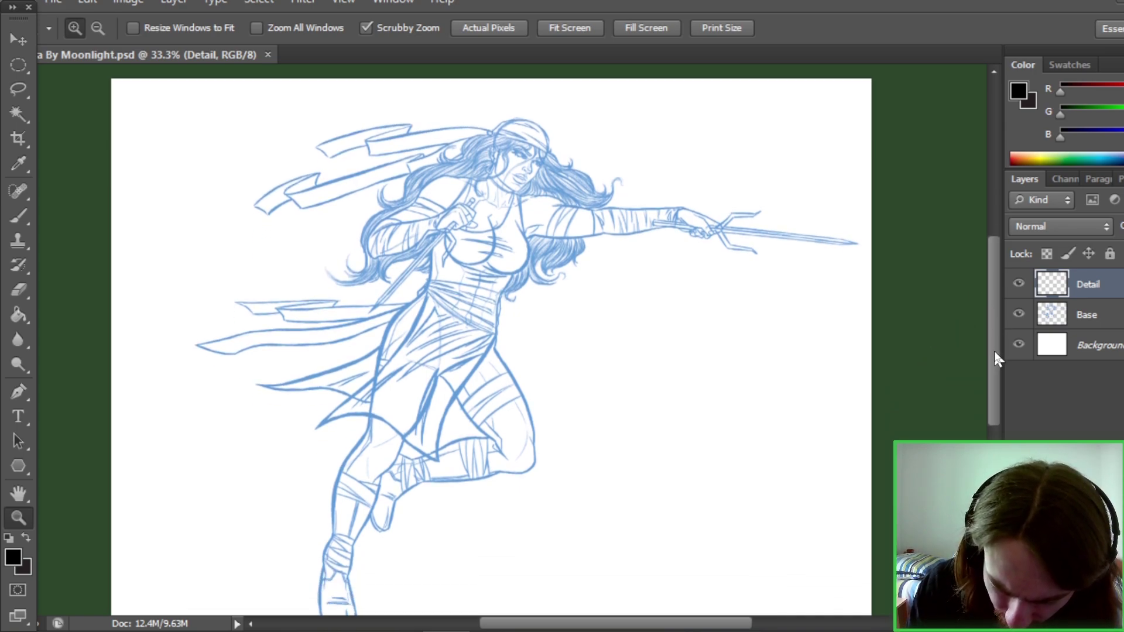
scroll(994, 353, "up", 1)
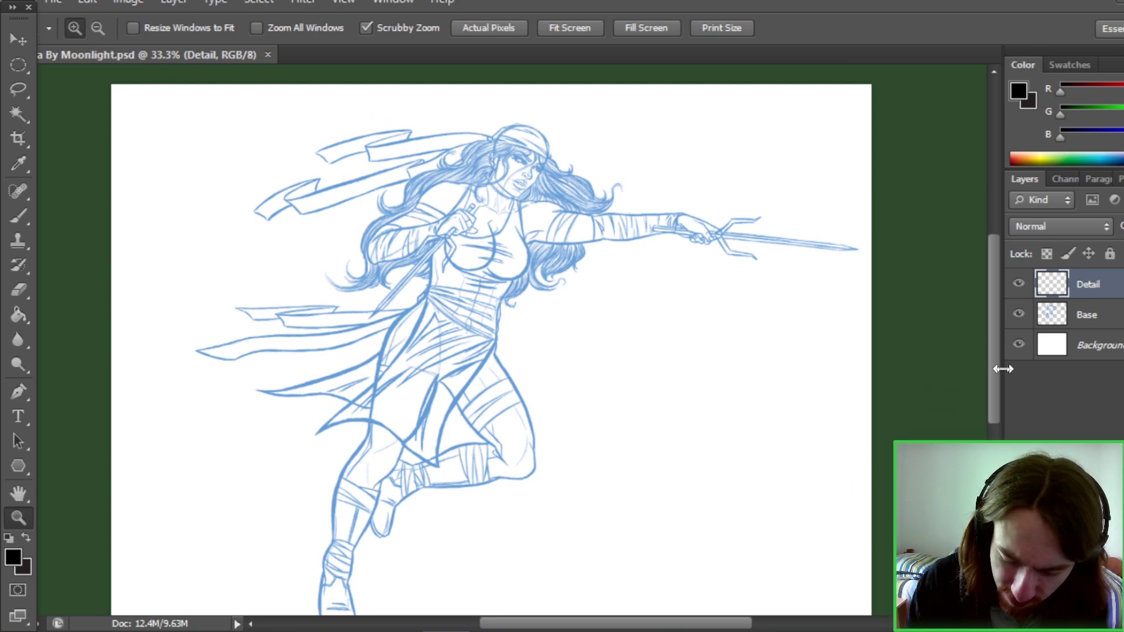
scroll(990, 380, "down", 3)
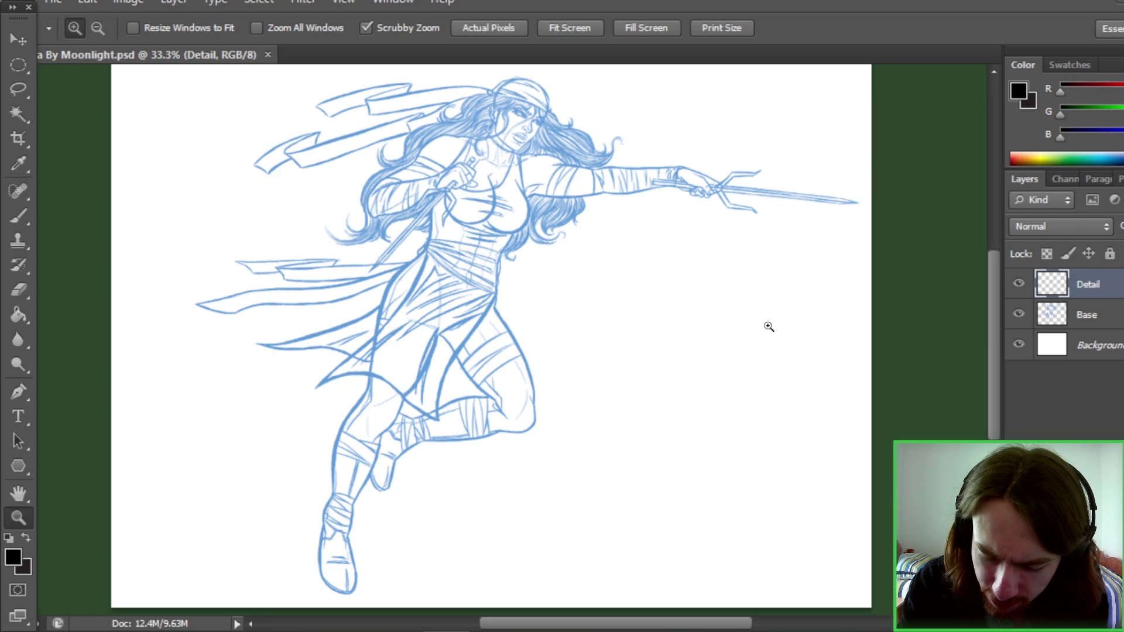
left_click_drag(994, 301, 994, 270)
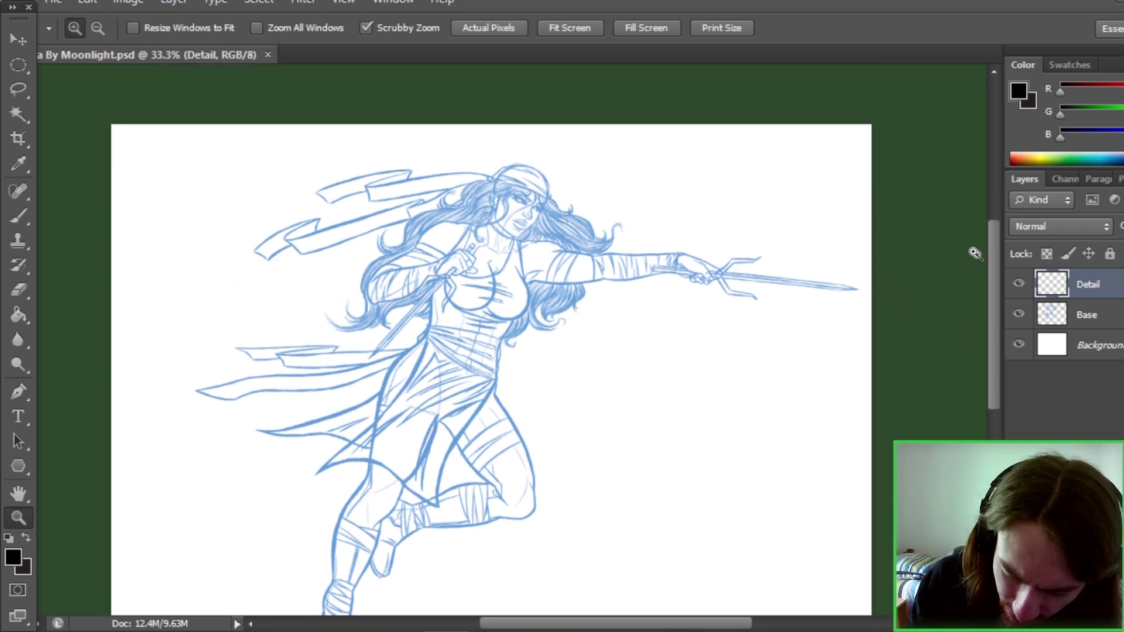
- Inspect the figure's face, hair and chest at 66.7% zoom, and fit the complete sketch back in view
left_click(487, 222)
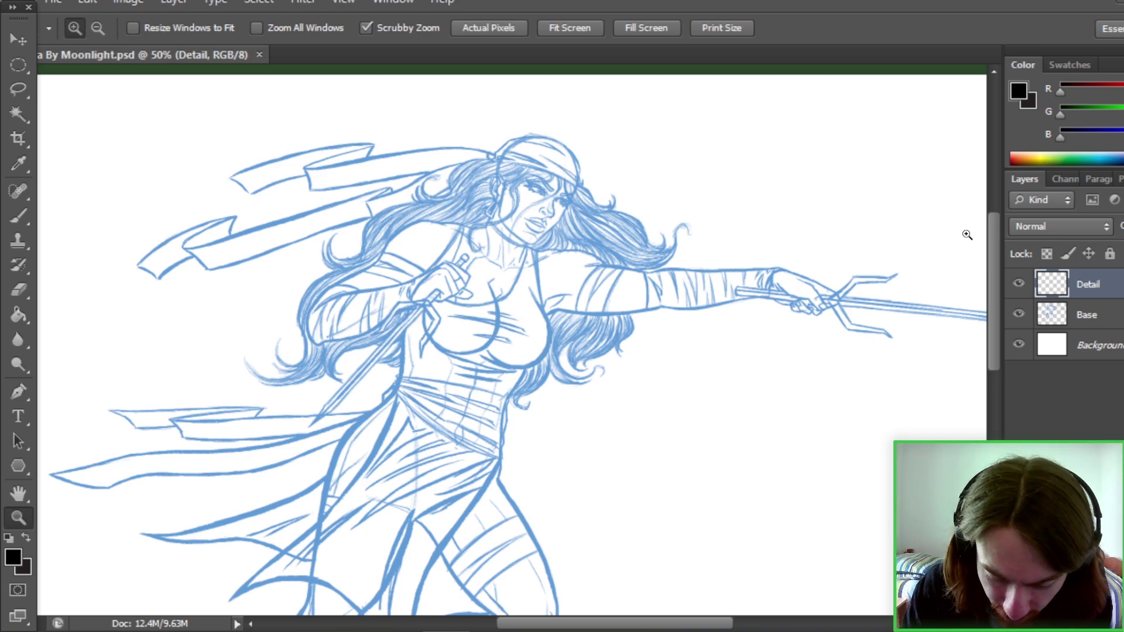
left_click(494, 219)
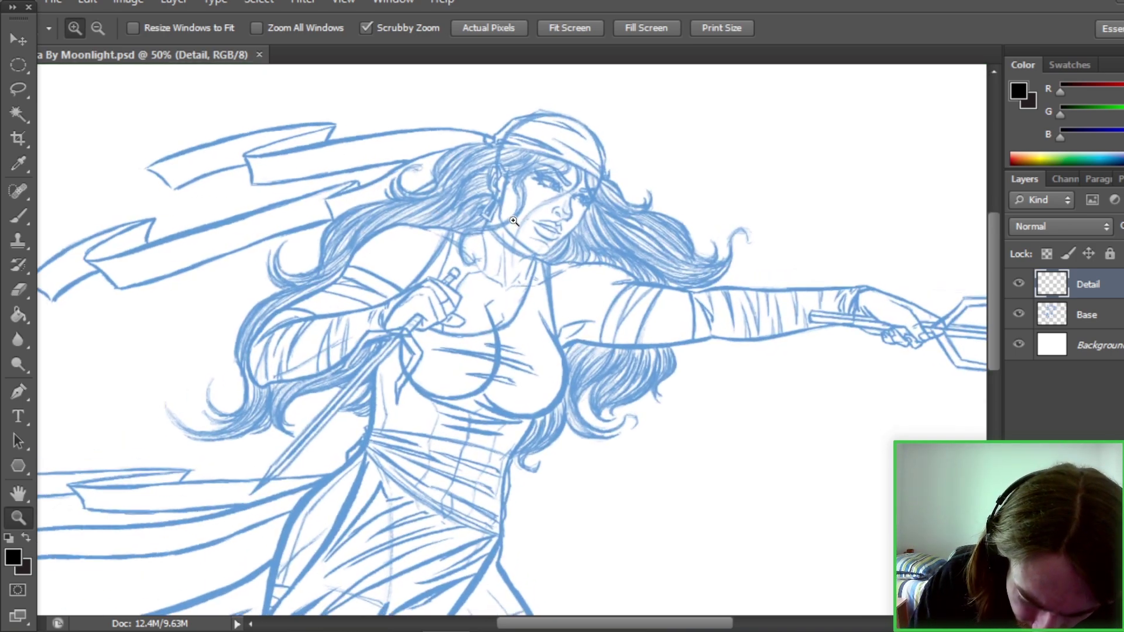
scroll(994, 307, "up", 3)
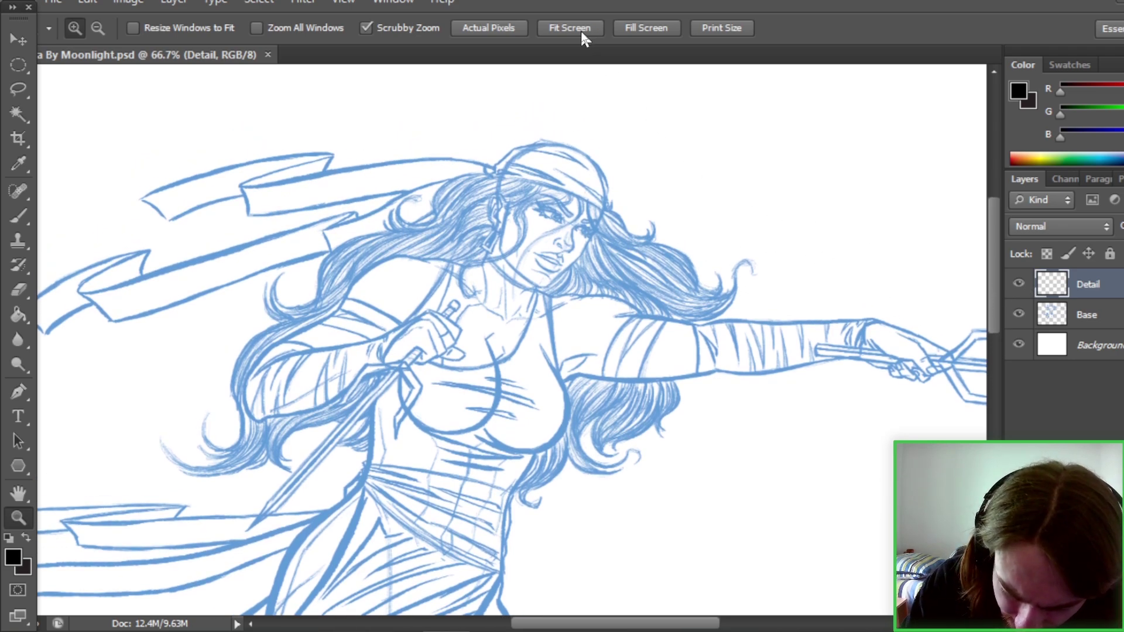
left_click(582, 36)
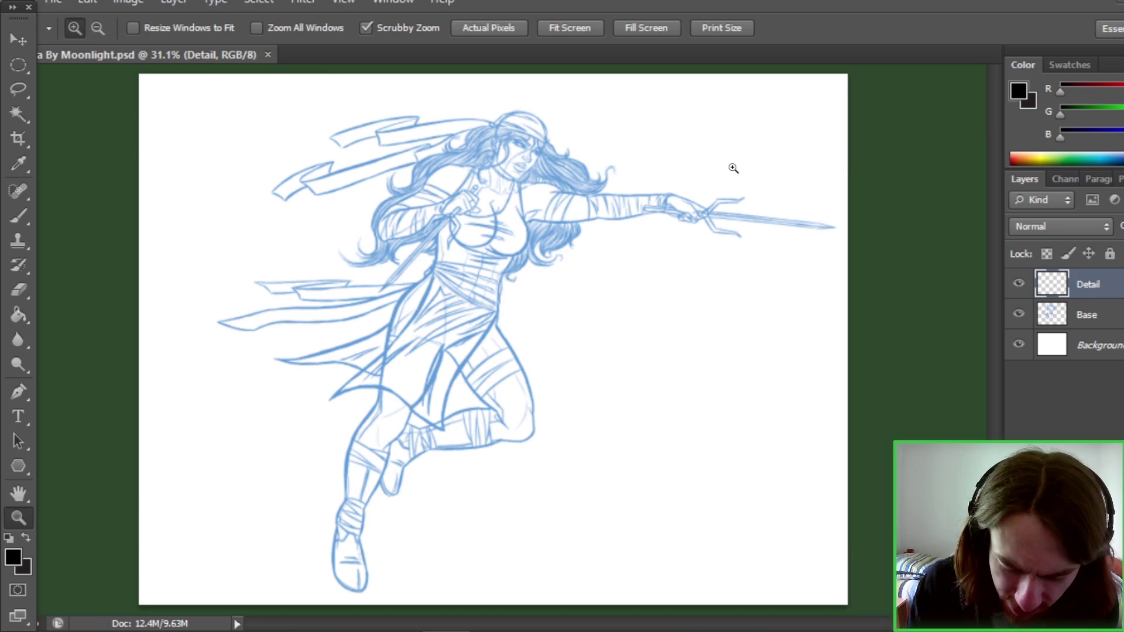
- Examine the legs, wrapped shins and feet at 50% zoom, follow the figure up to the head, and show the full canvas again
left_click_drag(584, 309, 998, 413)
scroll(257, 350, "down", 5)
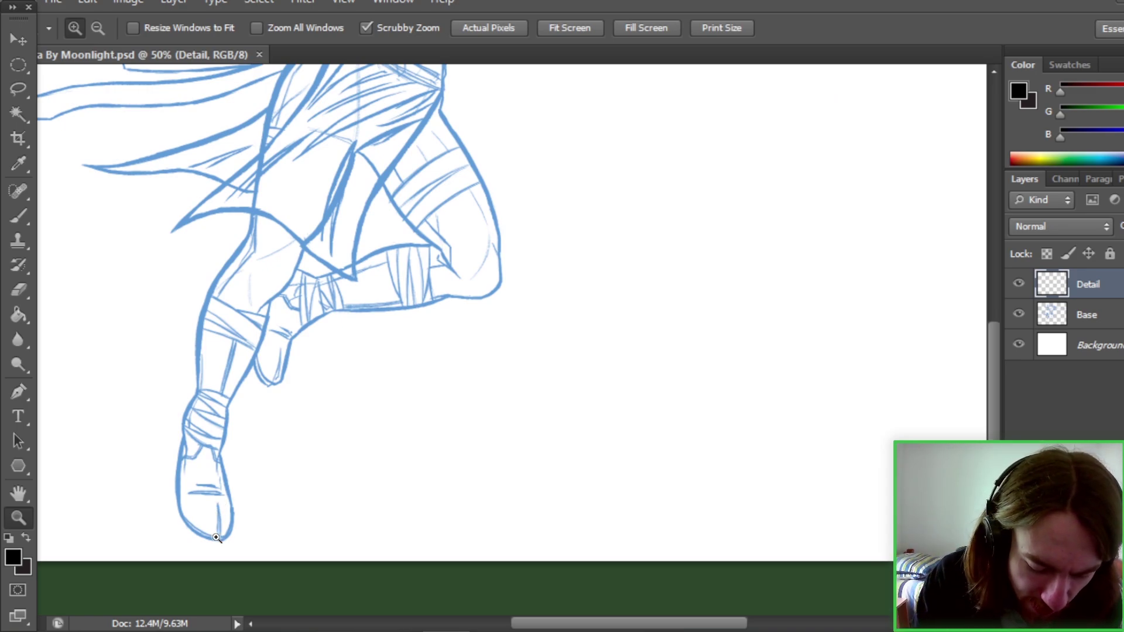
mouse_move(989, 364)
left_mouse_down()
mouse_move(994, 382)
mouse_move(993, 365)
left_mouse_up()
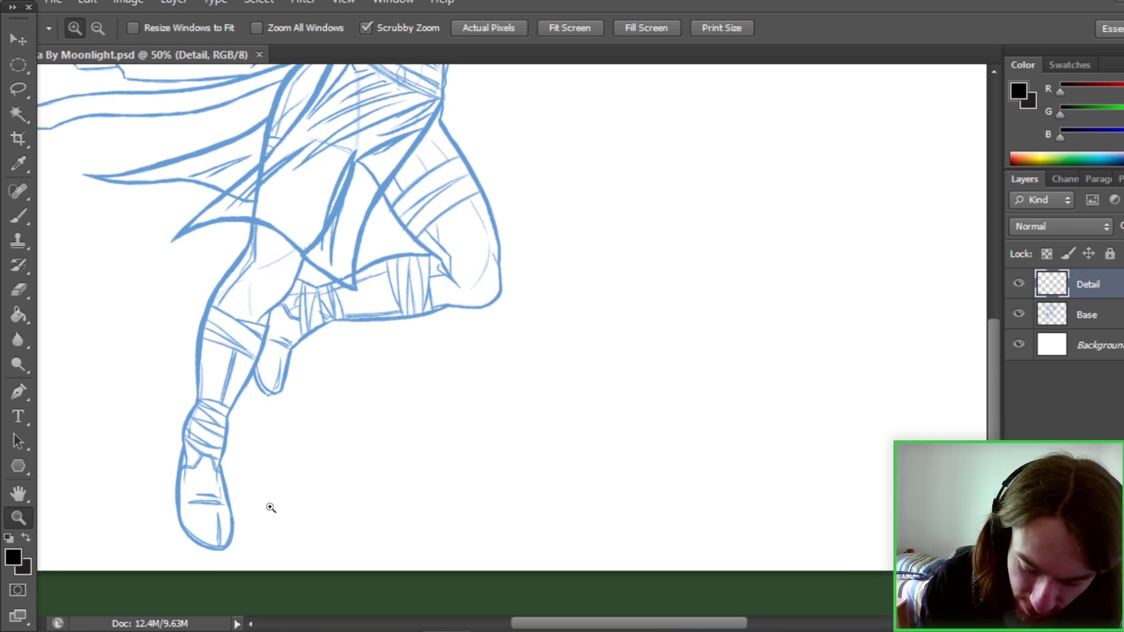
left_click_drag(999, 413, 994, 377)
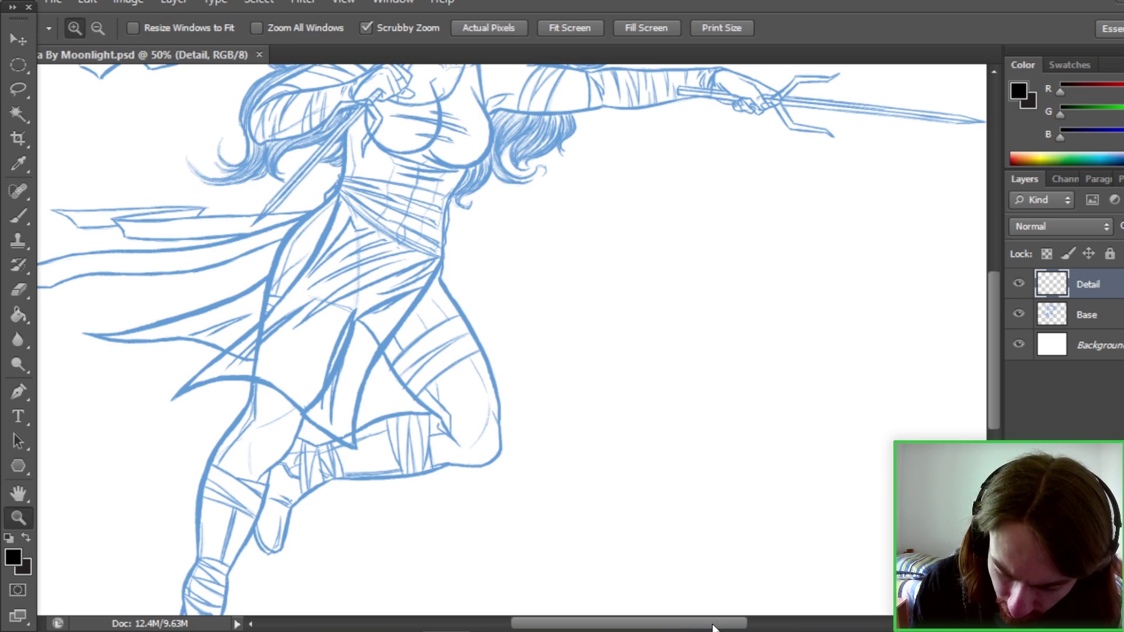
left_click_drag(718, 623, 711, 624)
scroll(966, 296, "up", 5)
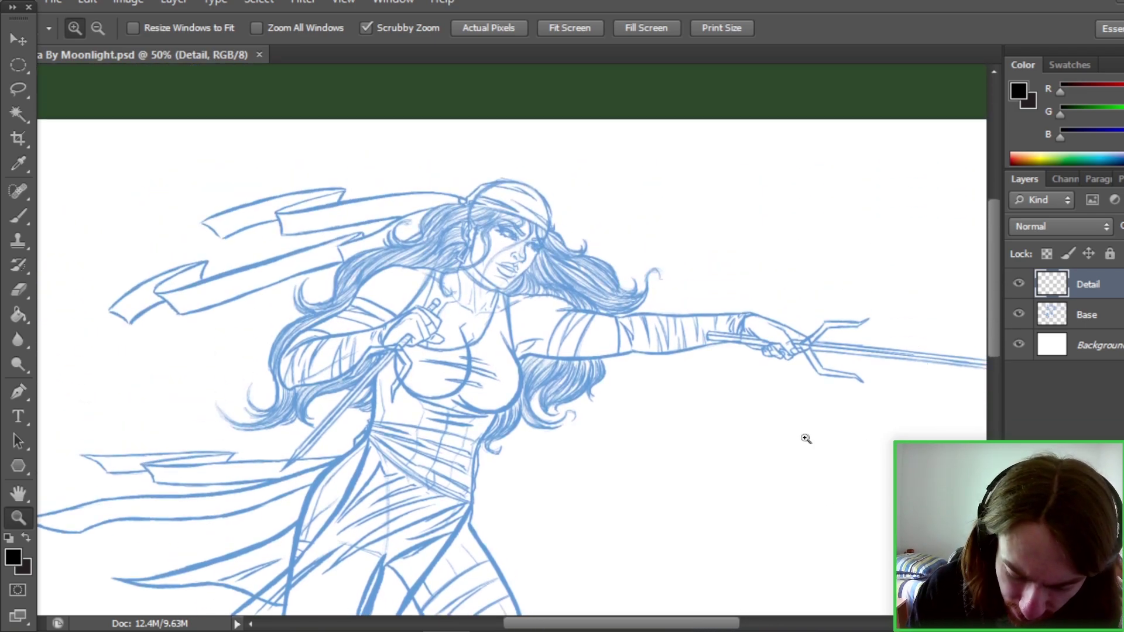
left_click_drag(721, 623, 710, 622)
left_click_drag(994, 308, 993, 333)
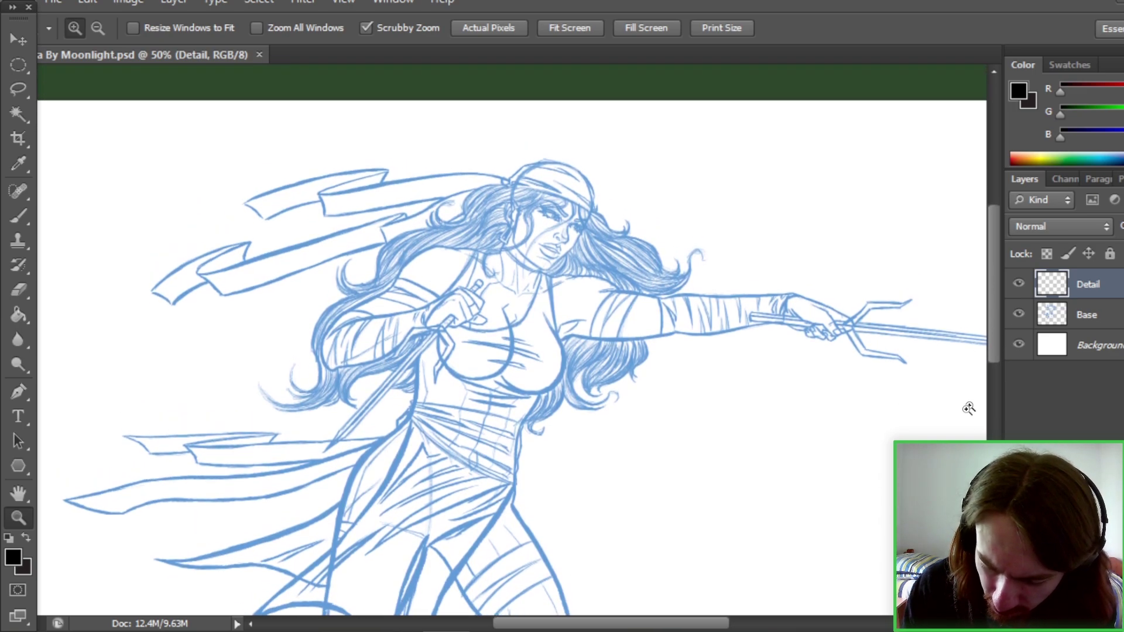
left_click(569, 29)
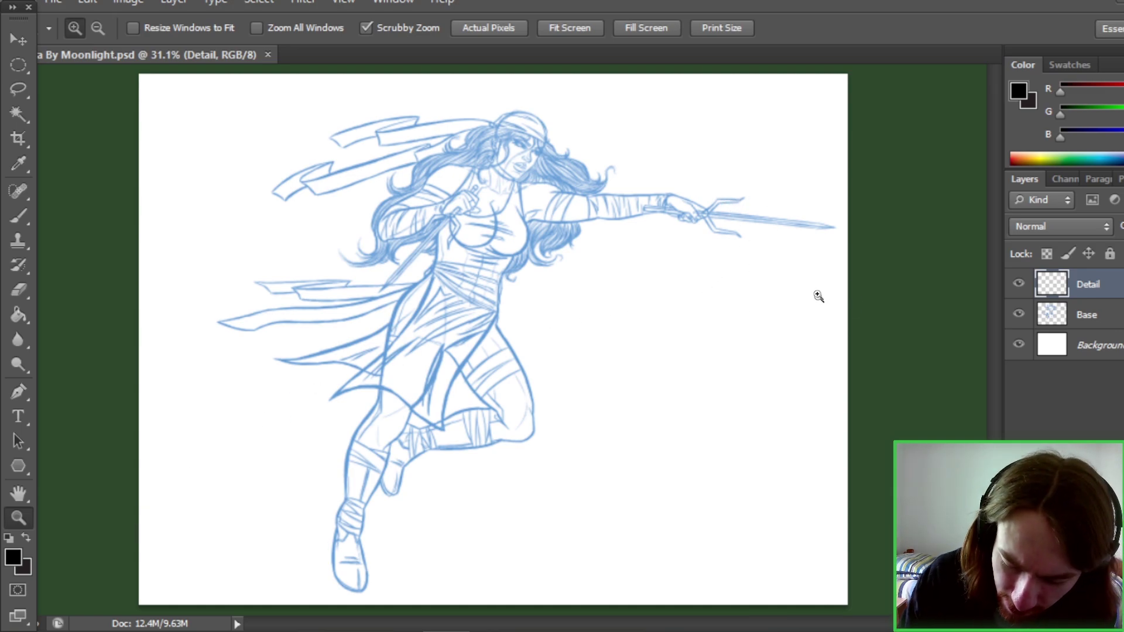
- Inspect the head, torso and outstretched sai at 33.3% and 50% zoom, and fit the whole drawing back in view
left_click(778, 245)
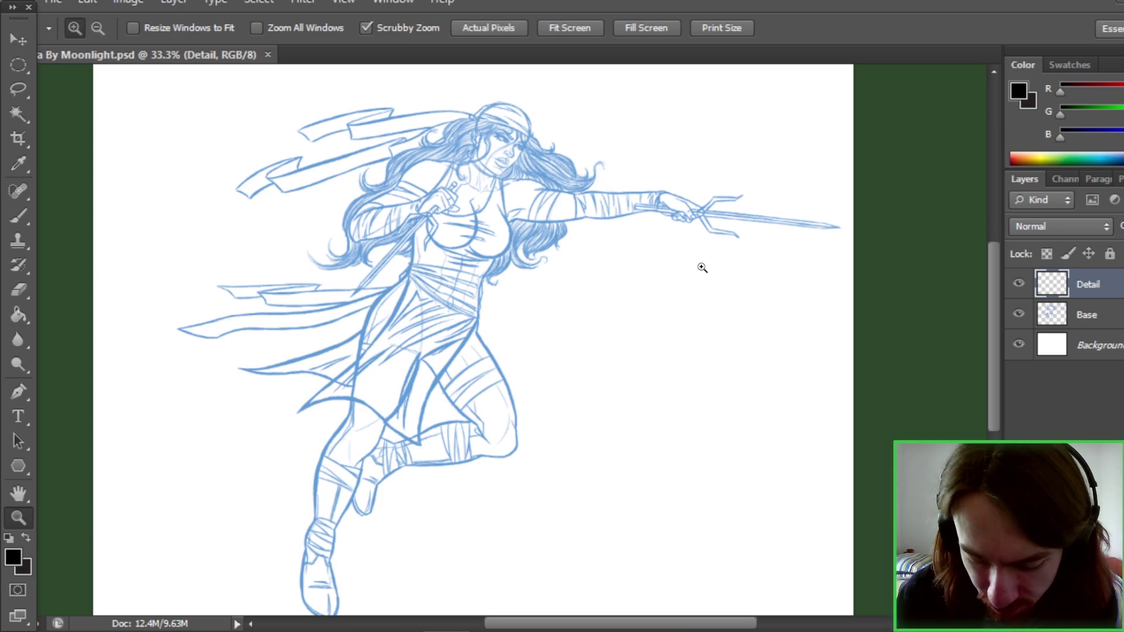
mouse_move(993, 302)
left_mouse_down()
mouse_move(1001, 377)
mouse_move(991, 297)
left_mouse_up()
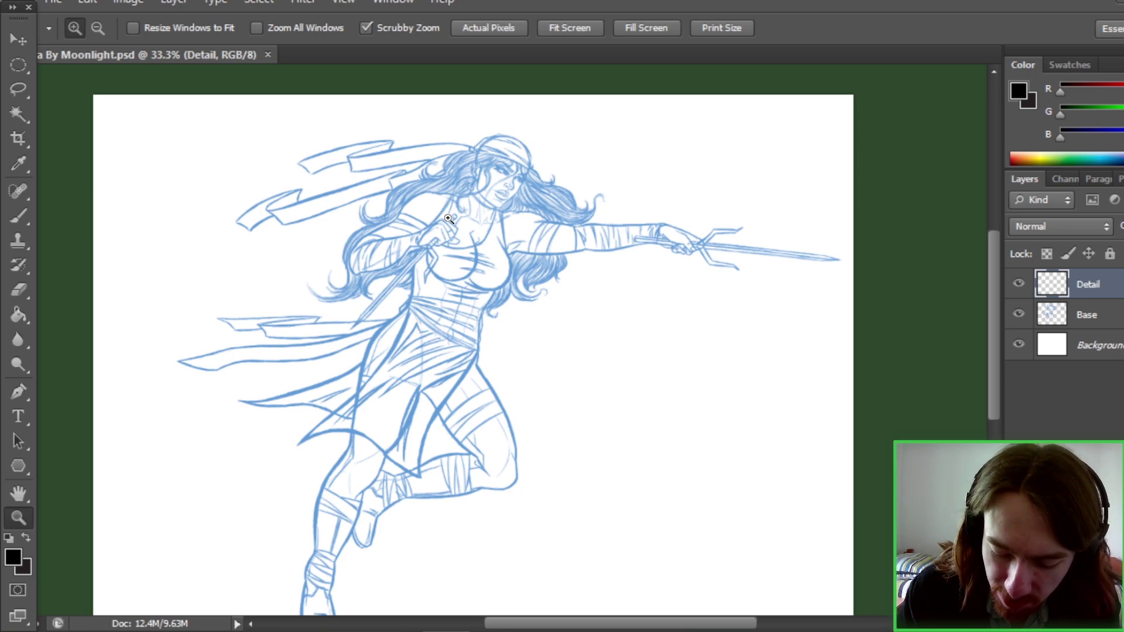
left_click(520, 183)
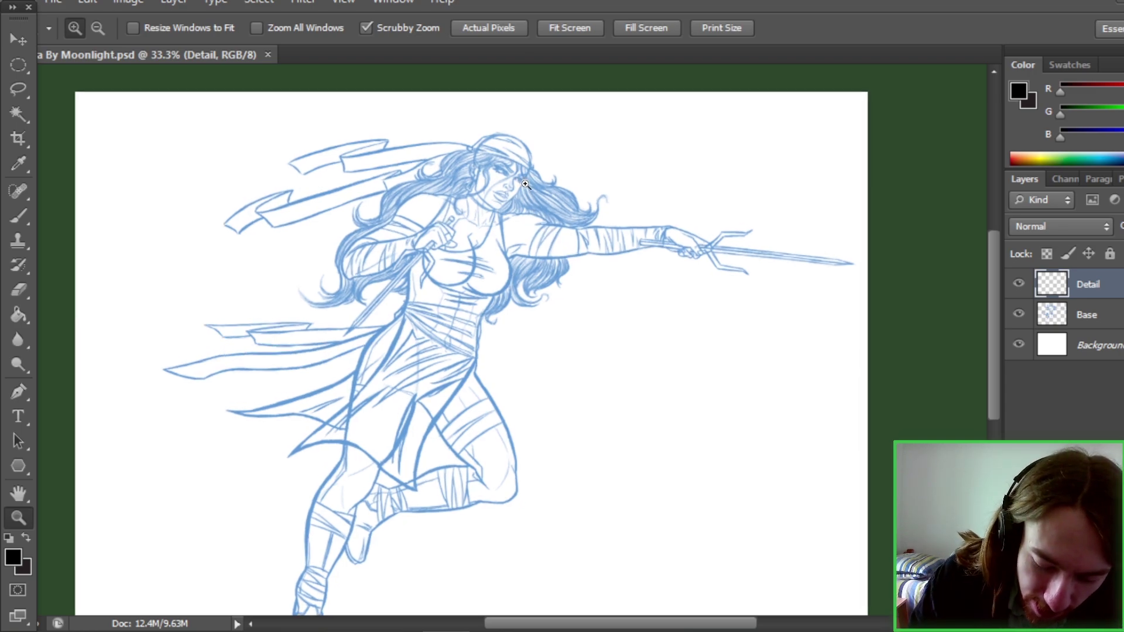
left_click_drag(993, 291, 992, 271)
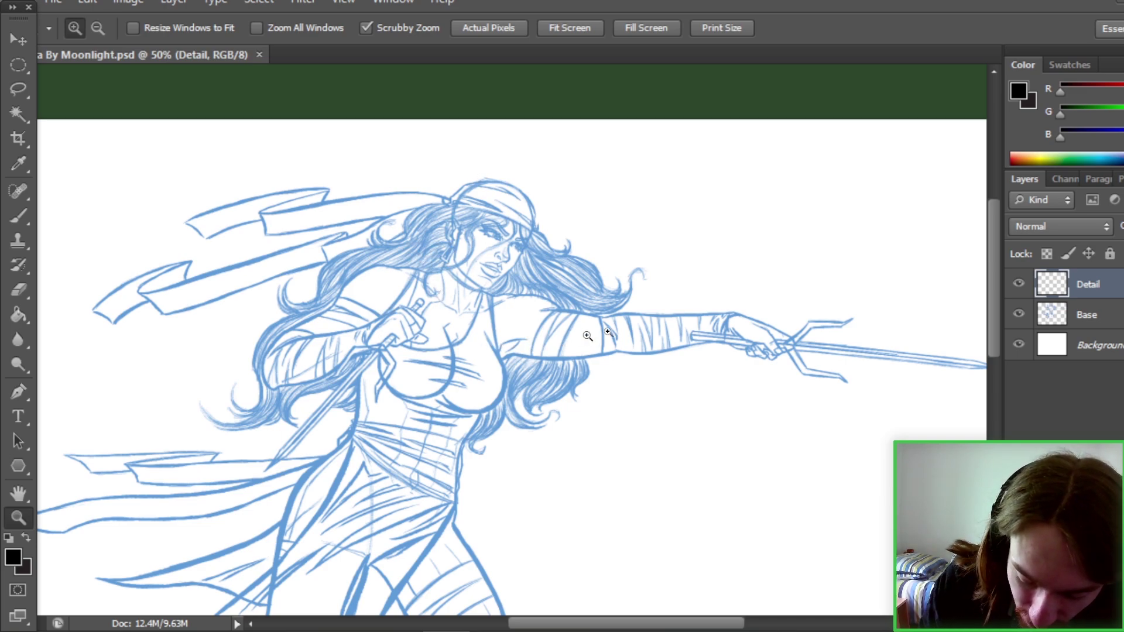
scroll(992, 311, "up", 1)
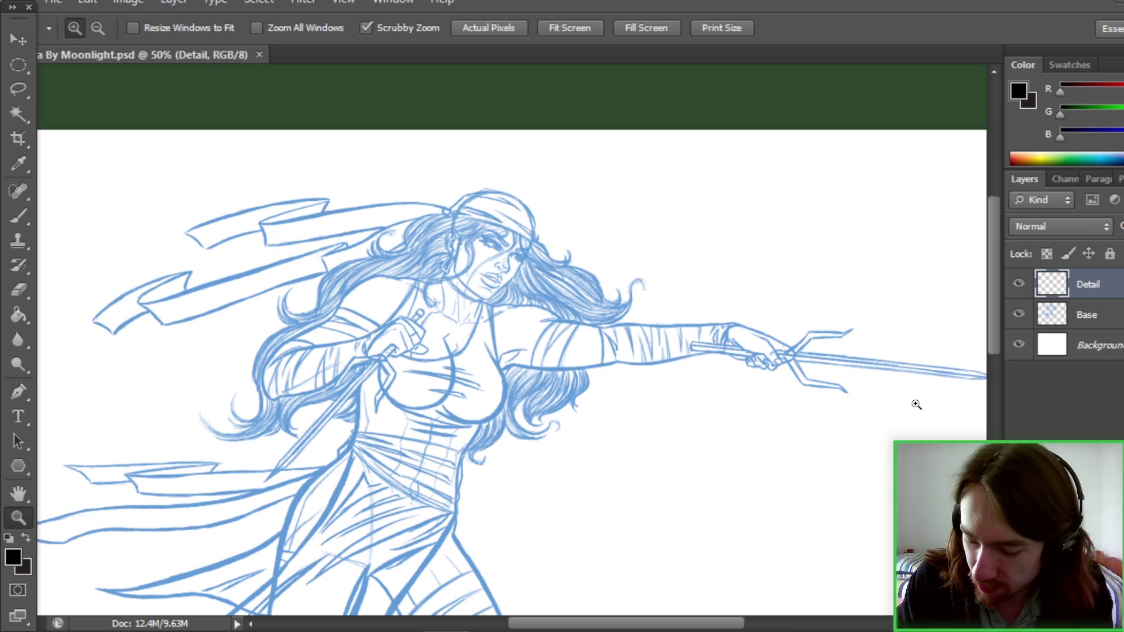
left_click(580, 29)
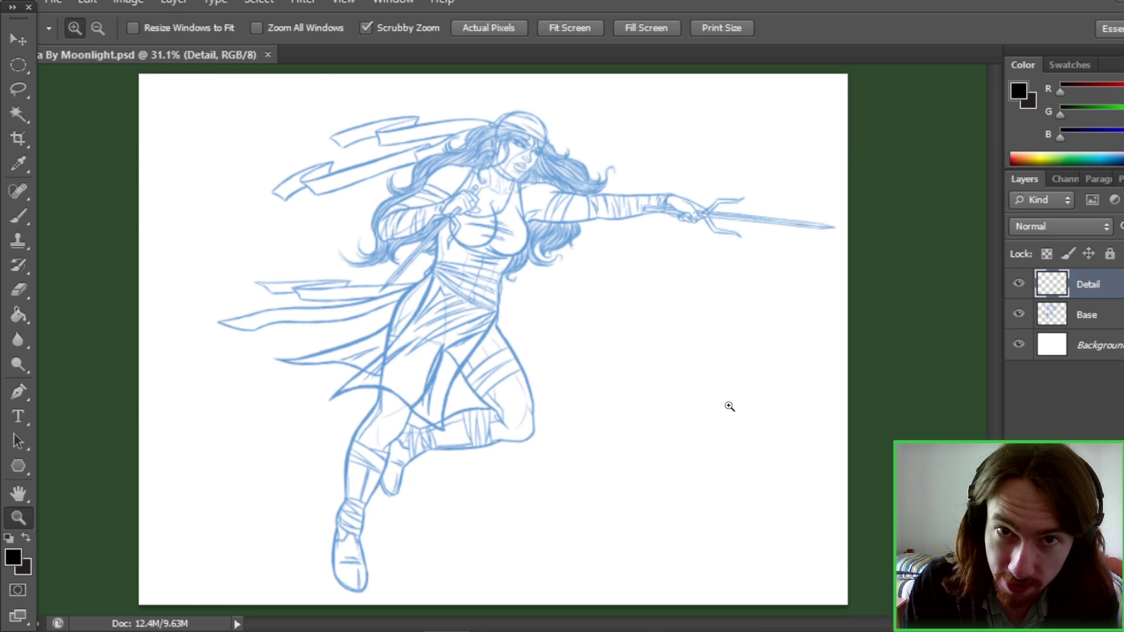
- Start inking the face over the blue sketch with the black size 15 Brush on the Detail layer, comparing without the Base sketch and undoing the last stroke
left_click(546, 170)
left_click(545, 170)
left_click(546, 175)
key("b")
left_click_drag(546, 176, 600, 371)
mouse_move(564, 329)
left_mouse_down()
mouse_move(550, 357)
mouse_move(487, 356)
left_mouse_up()
left_click(1018, 314)
left_click(1019, 314)
left_click(1019, 314)
left_click(1019, 314)
left_click_drag(464, 301, 487, 322)
left_click_drag(473, 304, 610, 390)
left_click_drag(542, 347, 555, 356)
mouse_move(540, 352)
left_mouse_down()
mouse_move(542, 403)
mouse_move(553, 355)
mouse_move(548, 374)
left_mouse_up()
left_click(1019, 314)
left_click(1019, 314)
left_click(1019, 314)
left_click(1019, 314)
left_click(1019, 314)
left_click(1018, 314)
key("ctrl+z")
- Ink the remaining face contours, ear, earring and headband's lower edge in black on the Detail layer, checking them against the Base sketch
left_click_drag(578, 263, 504, 113)
mouse_move(482, 222)
left_mouse_down()
mouse_move(491, 268)
mouse_move(534, 282)
left_mouse_up()
left_click_drag(992, 292, 990, 265)
left_click_drag(533, 385, 568, 343)
scroll(557, 376, "up", 3)
left_click(1019, 314)
mouse_move(471, 282)
left_mouse_down()
mouse_move(580, 316)
mouse_move(608, 350)
mouse_move(573, 326)
left_mouse_up()
left_click(1019, 314)
scroll(575, 340, "down", 3)
left_click(1019, 314)
left_click(1019, 314)
left_click(1019, 313)
left_click(1019, 313)
scroll(556, 363, "up", 3)
left_click(1019, 313)
mouse_move(520, 401)
left_mouse_down()
mouse_move(538, 410)
mouse_move(526, 401)
left_mouse_up()
left_click(1019, 314)
left_click(1019, 314)
left_click(1019, 314)
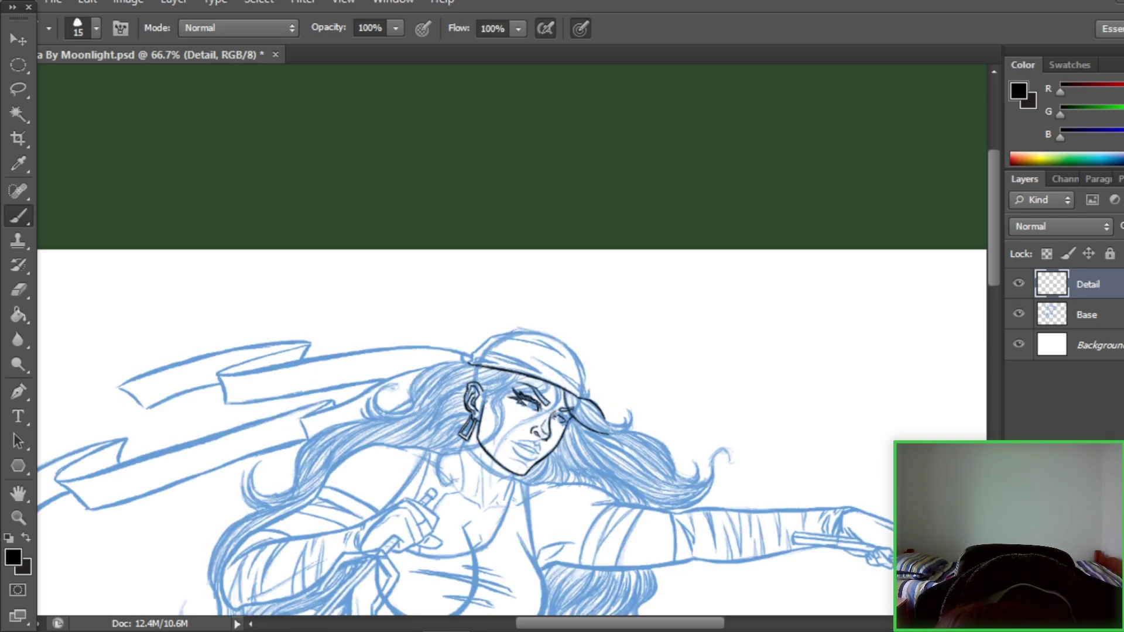
- Ink the woman's lips on the Detail layer, toggling the Base sketch to check the lines
left_click(1019, 314)
left_click(1019, 315)
scroll(512, 339, "down", 1)
left_click(1019, 314)
left_click(1019, 315)
left_click_drag(512, 434, 530, 443)
left_click(1019, 314)
left_click(1019, 315)
left_click(1019, 314)
key("e")
key("b")
- Refine the eye details and add a short stroke at the lower lip, checking the linework with the Base sketch hidden
scroll(479, 525, "down", 2)
left_click(1018, 314)
left_click_drag(514, 380, 535, 387)
left_click(1019, 314)
key("e")
scroll(826, 352, "up", 3)
key("b")
left_click_drag(521, 491, 540, 495)
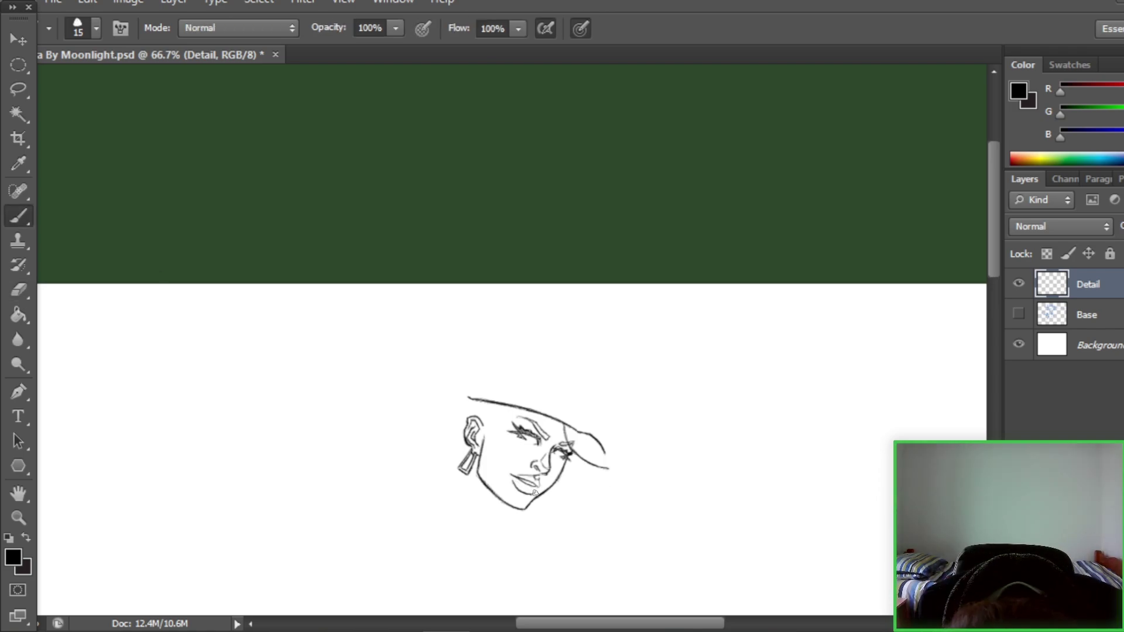
- Ink the loose hair lock that falls beside the face and curls below the ear, comparing it with the Base sketch
left_click(1019, 314)
scroll(526, 437, "down", 2)
left_click(1018, 315)
scroll(526, 437, "up", 1)
left_click(1019, 314)
left_click_drag(551, 377, 450, 472)
left_click(1019, 314)
left_click(1019, 315)
left_click(1019, 314)
left_click(1019, 315)
- Ink the headband's crown, folds and side knot, check them without the Base sketch, and undo the last stroke
left_click_drag(471, 351, 519, 322)
left_click(1019, 315)
left_click_drag(584, 379, 585, 386)
left_click(1019, 315)
mouse_move(994, 257)
left_mouse_down()
mouse_move(992, 283)
mouse_move(992, 272)
left_mouse_up()
scroll(494, 403, "up", 1)
left_click(1019, 315)
left_click(1019, 315)
left_click(1019, 314)
key("ctrl+z")
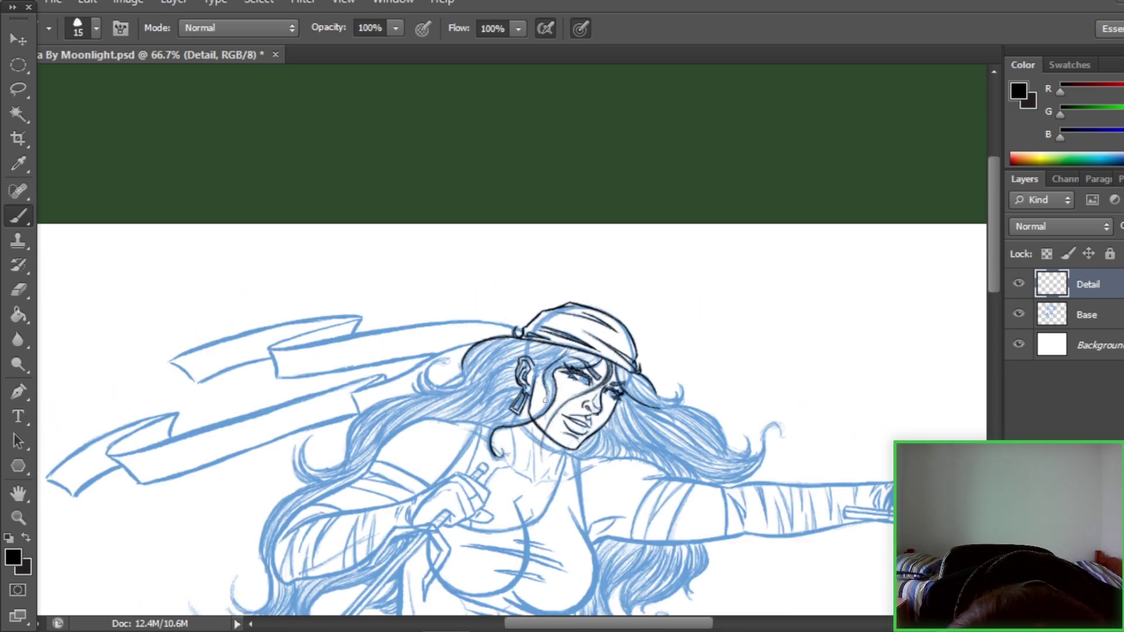
- Ink the fine hair strands under the headband and the neck lines, reviewing the linework with the Base sketch hidden
key("ctrl+comma")
key("ctrl+comma")
key("ctrl+comma")
key("ctrl+comma")
scroll(527, 359, "down", 2)
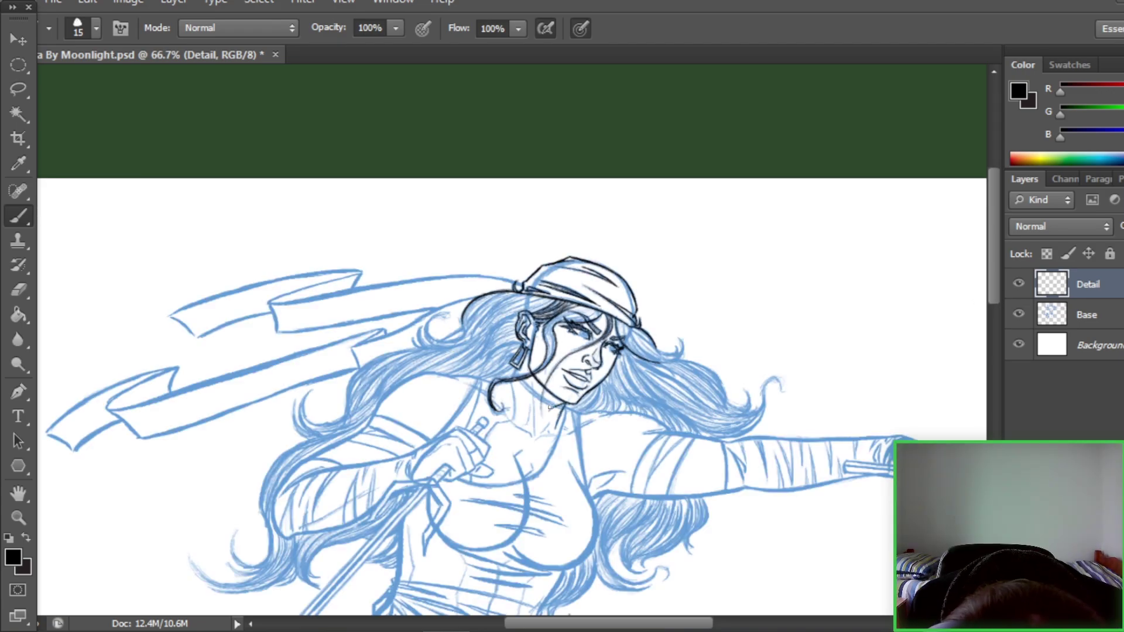
key("ctrl+comma")
scroll(550, 363, "left", 5)
key("ctrl+comma")
key("ctrl+comma")
key("ctrl+comma")
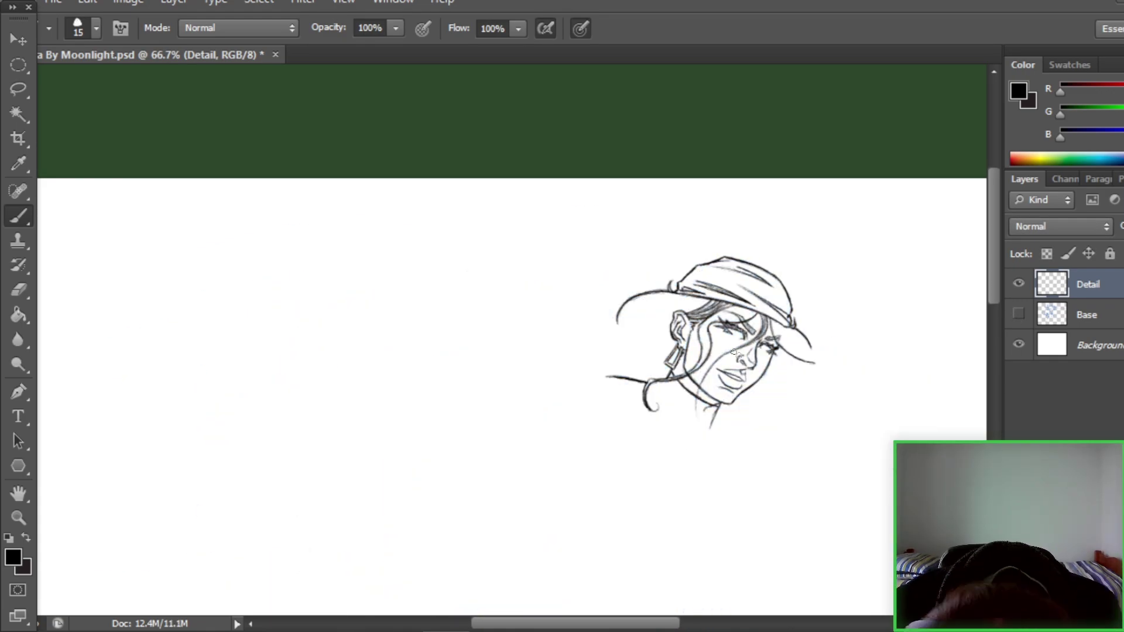
- Ink the bent arm's shoulder line and the two halter straps running down from the neck
left_click_drag(580, 373, 529, 415)
key("ctrl+comma")
key("ctrl+comma")
left_click_drag(728, 411, 506, 391)
left_click_drag(506, 391, 519, 459)
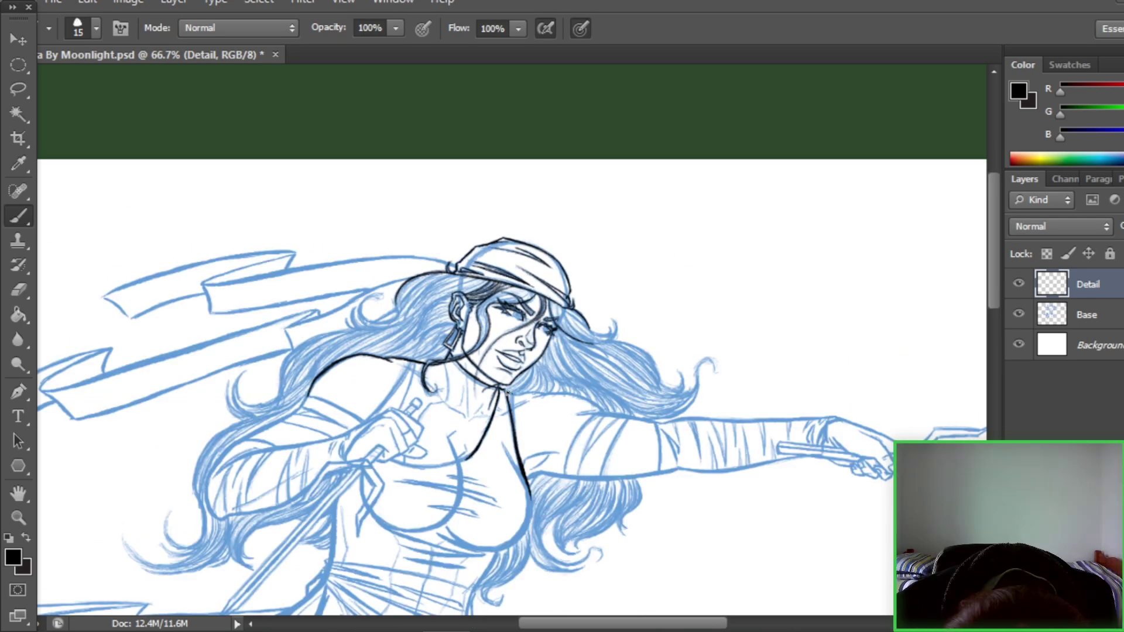
- Ink the outstretched arm's shoulder and the crease at its armpit, checking the lines without the Base sketch
left_click_drag(565, 394, 600, 410)
key("ctrl+comma")
key("ctrl+comma")
left_click_drag(524, 464, 557, 454)
left_click_drag(550, 454, 530, 471)
key("ctrl+comma")
key("ctrl+comma")
scroll(522, 394, "up", 3)
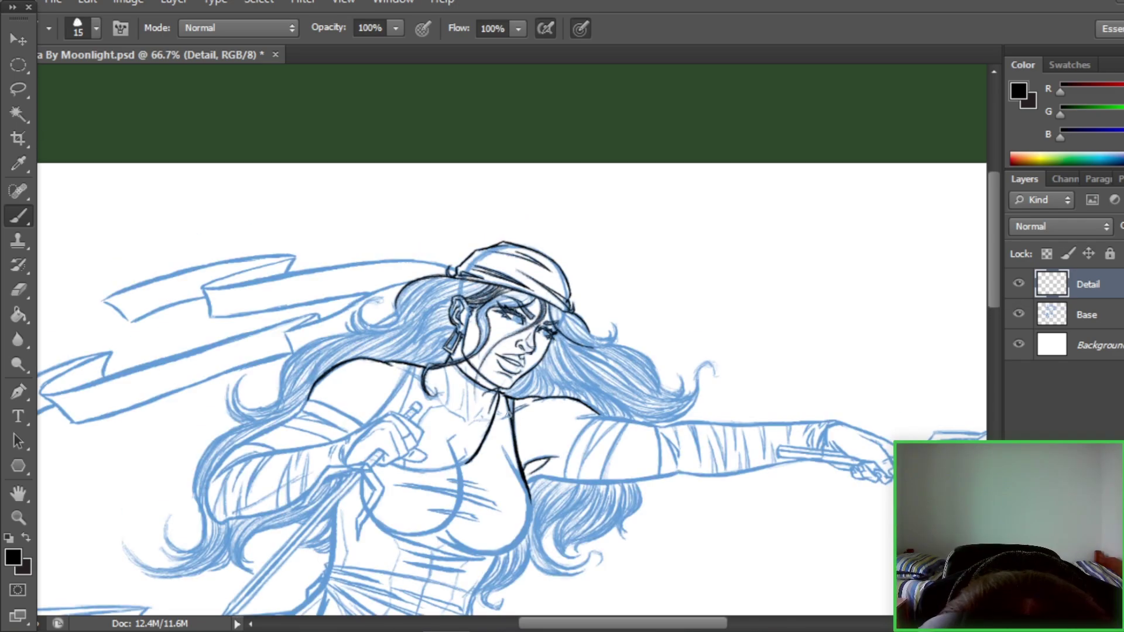
- Ink the bent arm's outer contour from the shoulder around the elbow to the underside of the forearm
key("ctrl+comma")
key("ctrl+comma")
key("ctrl+comma")
mouse_move(521, 394)
left_mouse_down()
mouse_move(522, 407)
mouse_move(682, 300)
left_mouse_up()
key("ctrl+comma")
key("ctrl+comma")
key("ctrl+comma")
scroll(464, 379, "down", 1)
scroll(465, 378, "right", 2)
left_click_drag(403, 343, 382, 464)
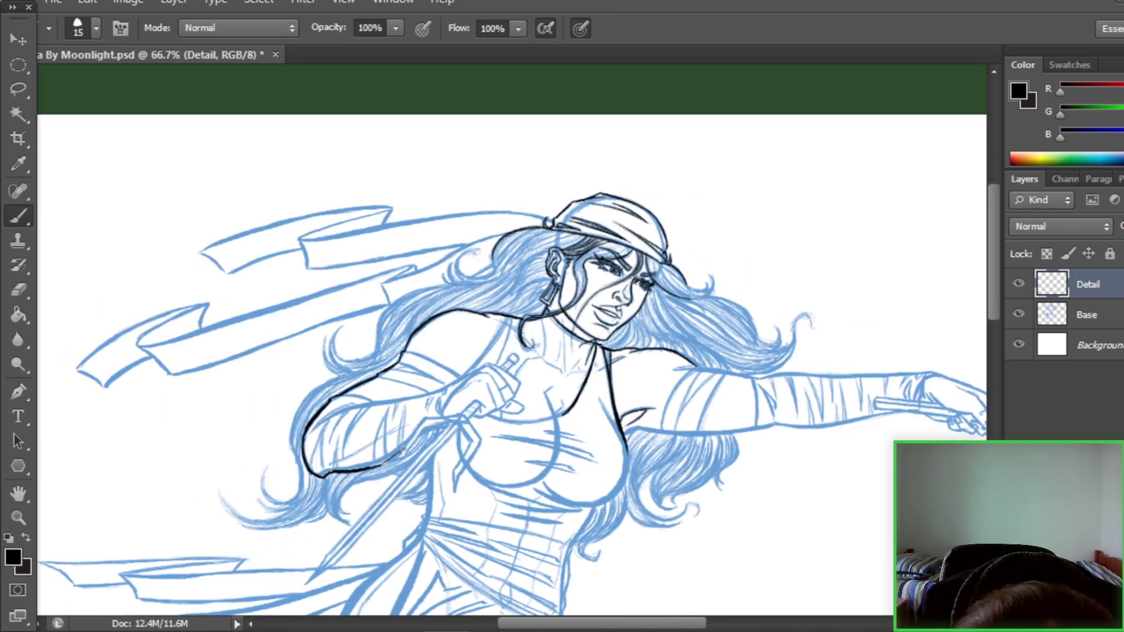
key("ctrl+comma")
key("ctrl+comma")
- Ink the angular guard of the sai held in the bent arm's hand, and ready the Eraser for cleaning its lines
mouse_move(426, 420)
left_mouse_down()
mouse_move(482, 439)
mouse_move(455, 491)
left_mouse_up()
scroll(455, 490, "right", 2)
key("ctrl+comma")
scroll(465, 419, "left", 4)
key("ctrl+comma")
key("ctrl+comma")
key("ctrl+comma")
mouse_move(513, 424)
left_mouse_down()
mouse_move(477, 429)
mouse_move(459, 456)
left_mouse_up()
key("ctrl+comma")
key("ctrl+comma")
key("ctrl+comma")
key("e")
scroll(478, 430, "up", 3)
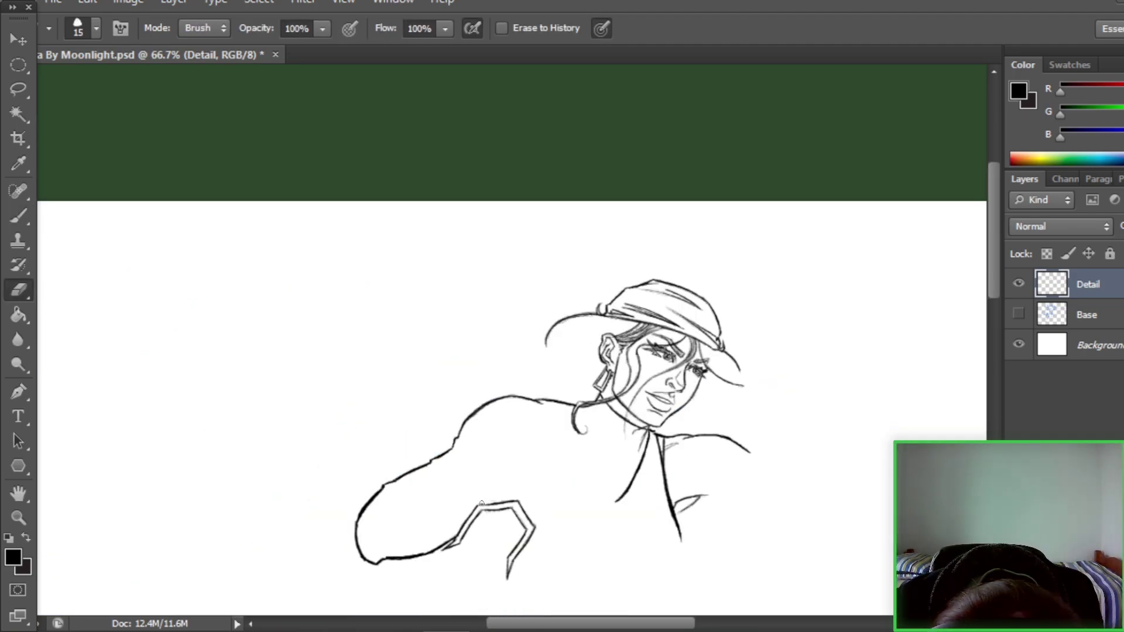
- Ink the bent arm's clenched hand and the upper edge of its forearm, comparing them with the Base sketch
key("b")
scroll(425, 523, "right", 4)
key("ctrl+comma")
key("e")
key("b")
mouse_move(249, 521)
left_mouse_down()
mouse_move(401, 464)
mouse_move(454, 490)
left_mouse_up()
mouse_move(432, 463)
left_mouse_down()
mouse_move(440, 494)
mouse_move(380, 502)
left_mouse_up()
key("ctrl+comma")
key("ctrl+comma")
key("ctrl+comma")
- Touch up the inked hand with the Eraser and Brush, checking the linework with the Base sketch hidden
key("e")
key("ctrl+comma")
key("b")
key("ctrl+comma")
key("ctrl+comma")
scroll(452, 489, "down", 1)
key("ctrl+comma")
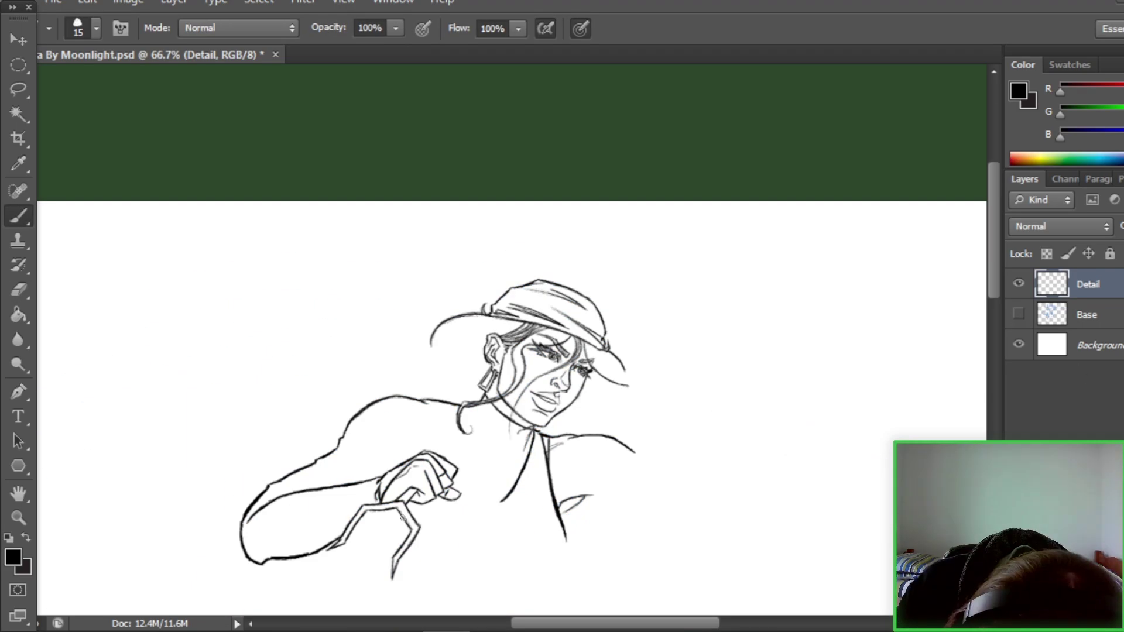
- Ink the blade and handle of the sai held in the bent arm's hand, and the wrap folds on the forearm
key("ctrl+comma")
left_click(1019, 313)
left_click(1019, 314)
scroll(454, 435, "down", 6)
left_click_drag(638, 325, 495, 482)
left_click(1019, 314)
left_click_drag(644, 624, 658, 623)
left_click(1019, 314)
mouse_move(396, 409)
left_mouse_down()
mouse_move(432, 414)
mouse_move(406, 462)
mouse_move(377, 480)
left_mouse_up()
mouse_move(408, 421)
left_mouse_down()
mouse_move(391, 481)
mouse_move(389, 451)
left_mouse_up()
mouse_move(449, 416)
left_mouse_down()
mouse_move(434, 472)
mouse_move(450, 464)
left_mouse_up()
scroll(397, 458, "down", 1)
scroll(396, 458, "down", 1)
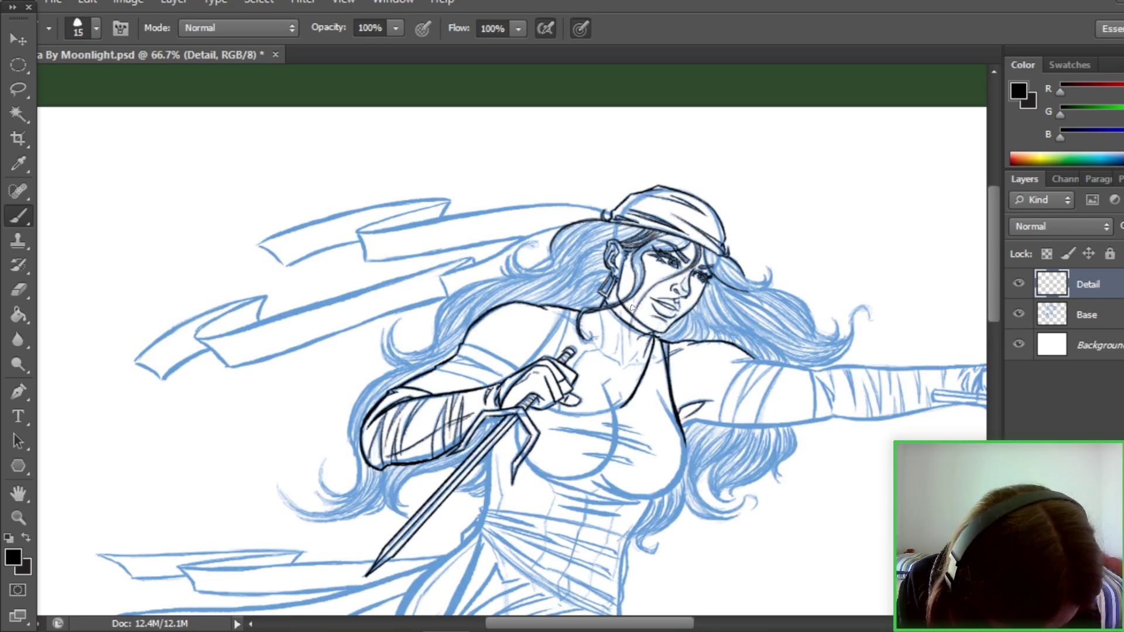
- Ink the cloth band and its folds around the bent arm's upper arm, comparing with the Base sketch hidden
scroll(472, 545, "up", 5)
left_click_drag(462, 412, 519, 437)
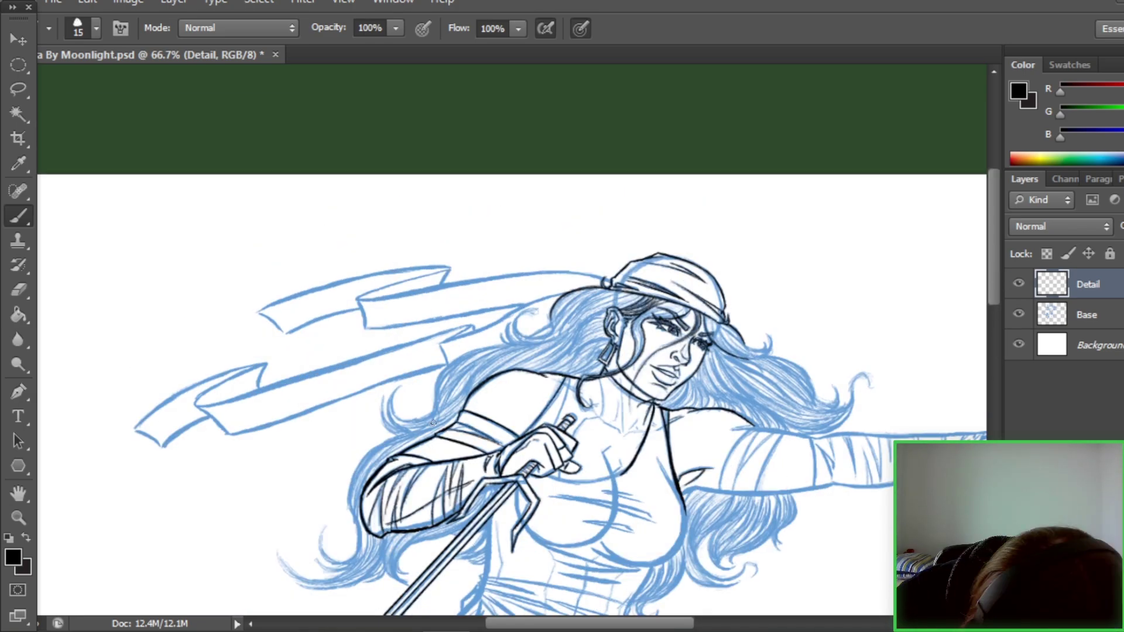
left_click(1019, 314)
left_click_drag(590, 623, 606, 623)
left_click(1019, 314)
scroll(481, 417, "up", 2)
left_click_drag(480, 417, 528, 456)
scroll(527, 457, "down", 5)
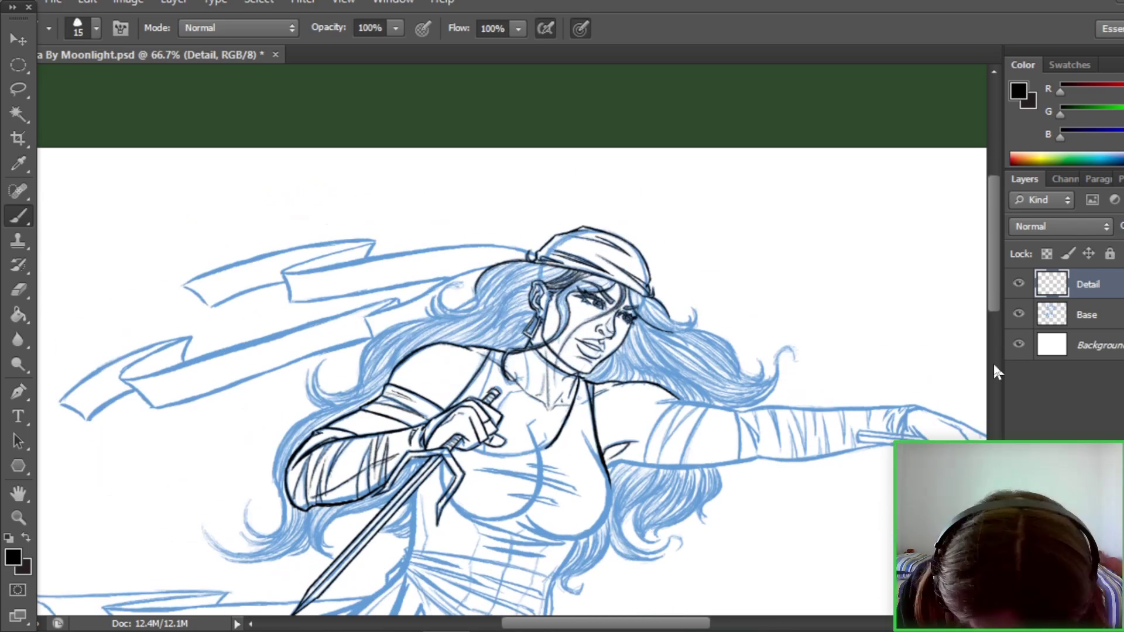
- Ink the side of the torso and the lower contour of the bust
left_click_drag(417, 456, 413, 530)
scroll(414, 469, "down", 6)
scroll(413, 469, "up", 4)
left_click(1019, 314)
mouse_move(610, 439)
left_mouse_down()
mouse_move(580, 489)
mouse_move(532, 477)
left_mouse_up()
left_click(1019, 314)
left_click_drag(758, 481, 842, 392)
- Ink the waist sash's upper and lower edges and fill it with fold lines
left_click_drag(493, 415, 640, 446)
left_click_drag(666, 404, 640, 445)
scroll(640, 445, "up", 1)
mouse_move(491, 439)
left_mouse_down()
mouse_move(530, 500)
mouse_move(631, 548)
left_mouse_up()
left_click_drag(640, 468, 630, 548)
mouse_move(624, 532)
left_mouse_down()
mouse_move(493, 460)
mouse_move(577, 485)
left_mouse_up()
left_click_drag(490, 446, 547, 459)
scroll(548, 459, "down", 3)
left_click(1019, 314)
left_click_drag(502, 407, 543, 439)
left_click(1019, 313)
scroll(534, 509, "up", 4)
mouse_move(507, 486)
left_mouse_down()
mouse_move(620, 551)
mouse_move(622, 520)
left_mouse_up()
left_click_drag(558, 476, 630, 494)
- Ink the outer contour of the hair flowing from the cap behind the bent arm's shoulder, including its first curl
mouse_move(673, 183)
left_mouse_down()
mouse_move(660, 299)
mouse_move(669, 297)
mouse_move(622, 359)
left_mouse_up()
left_click(1019, 314)
left_click(1019, 314)
scroll(603, 286, "up", 2)
mouse_move(530, 352)
left_mouse_down()
mouse_move(550, 375)
mouse_move(646, 380)
left_mouse_up()
scroll(551, 375, "left", 4)
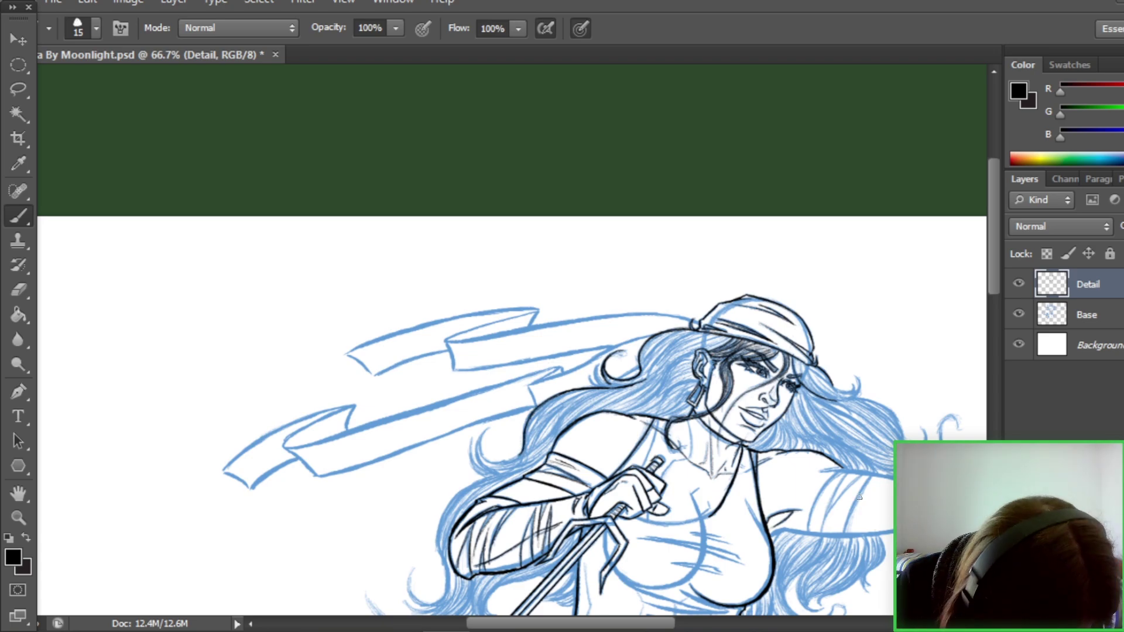
scroll(748, 313, "up", 2)
key("ctrl+comma")
scroll(875, 462, "down", 5)
key("ctrl+comma")
key("ctrl+comma")
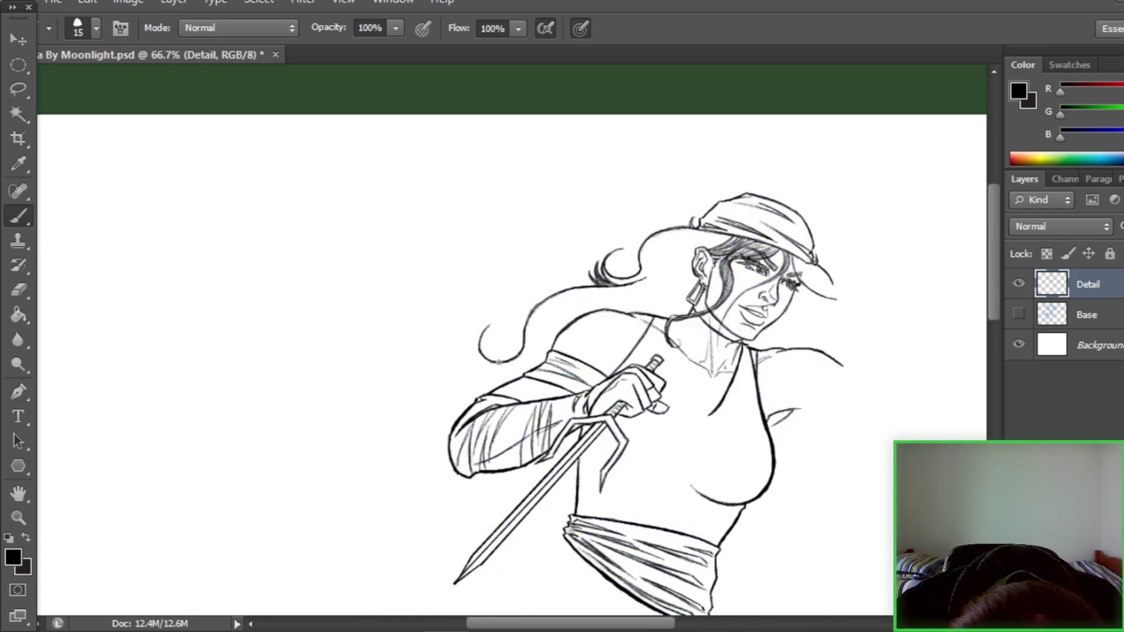
- Ink the curled lock of hair that flicks outward beside the bent arm's upper arm
key("ctrl+comma")
left_click(1019, 314)
scroll(464, 390, "up", 2)
left_click_drag(492, 419, 526, 410)
left_click(1019, 314)
left_click_drag(478, 381, 475, 413)
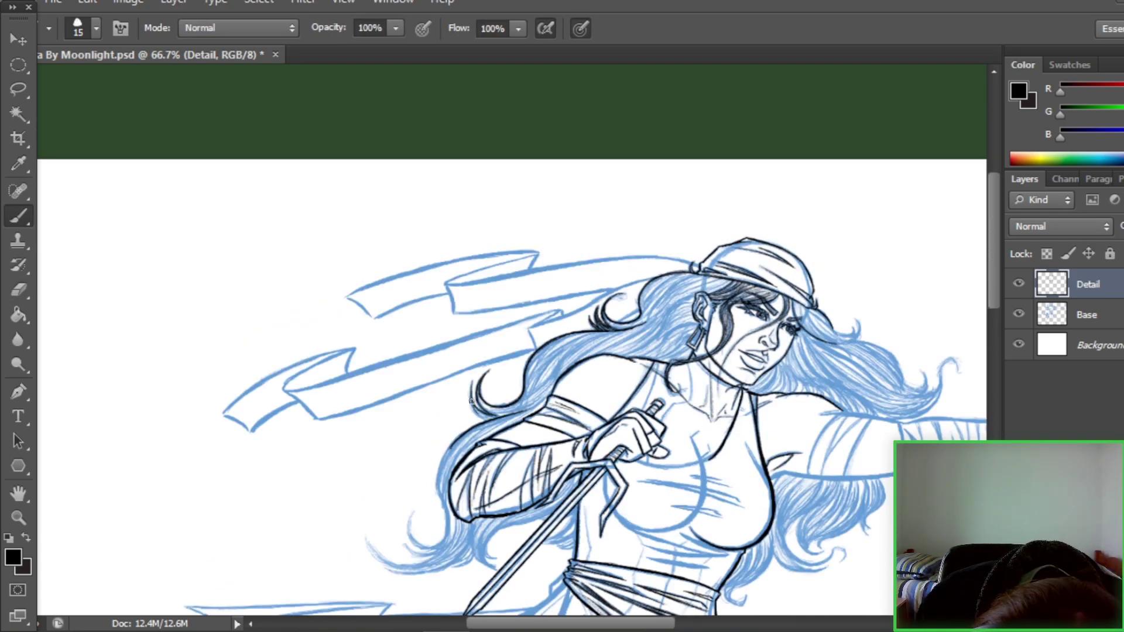
- Ink the lower hair curls around the bent elbow and fill the hair up to the cap with fine strand lines
left_click(1019, 314)
scroll(1004, 319, "down", 1)
left_click(1019, 314)
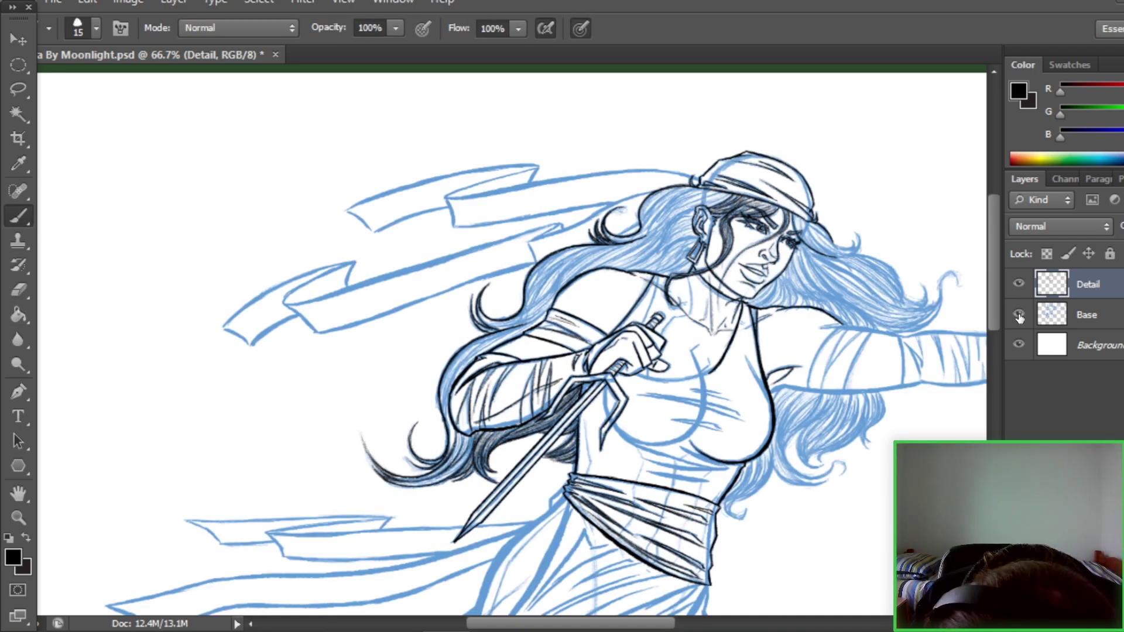
left_click(1020, 317)
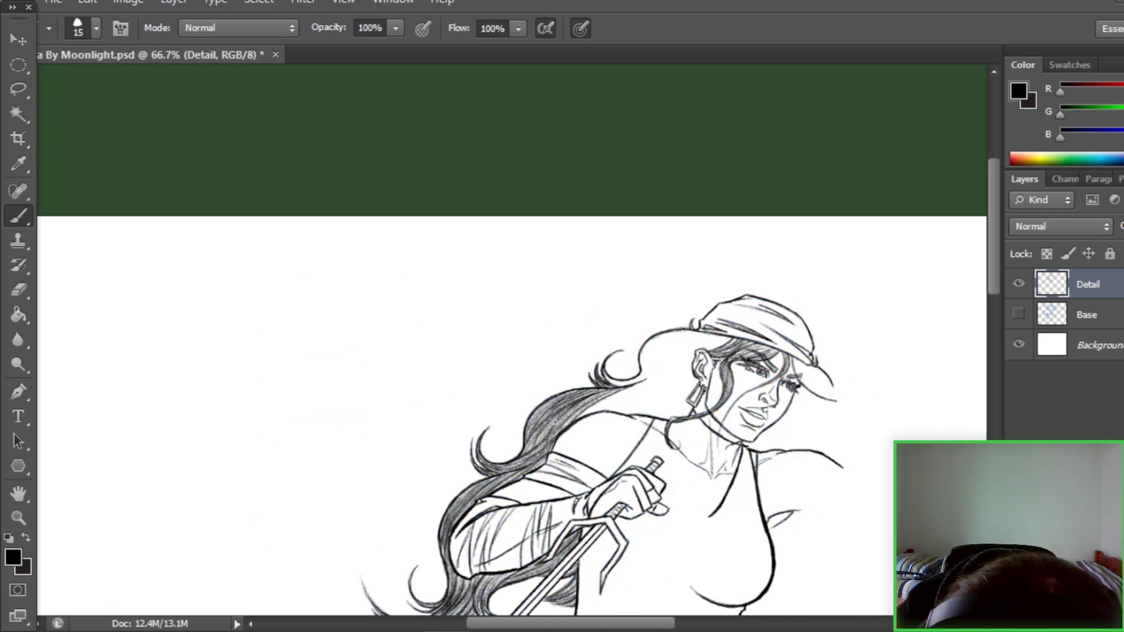
left_click(1018, 314)
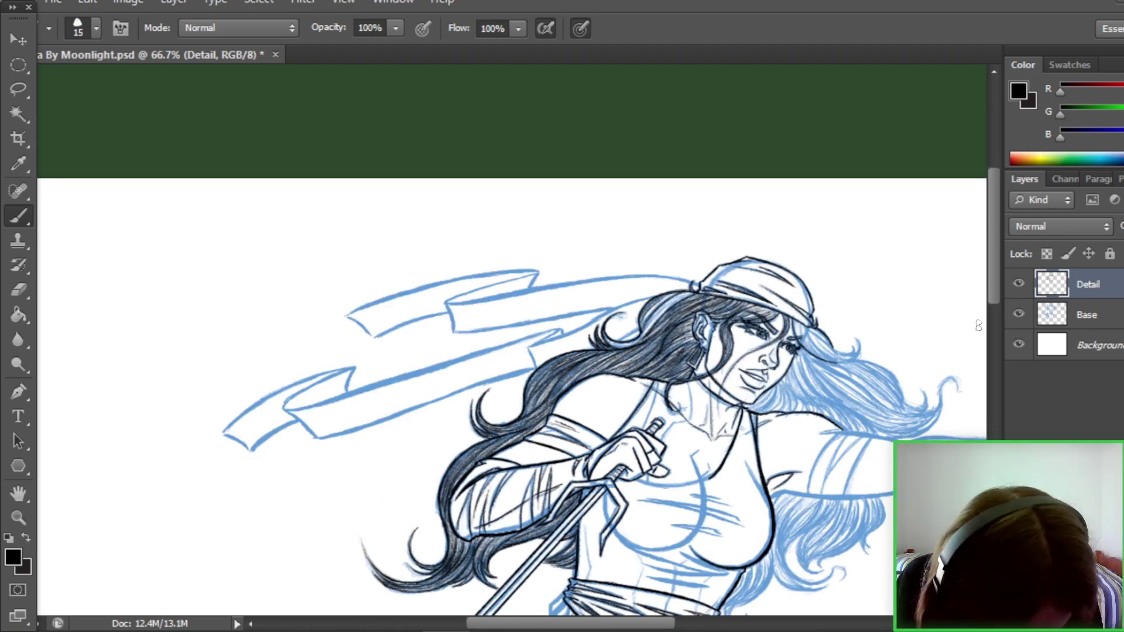
scroll(580, 399, "up", 3)
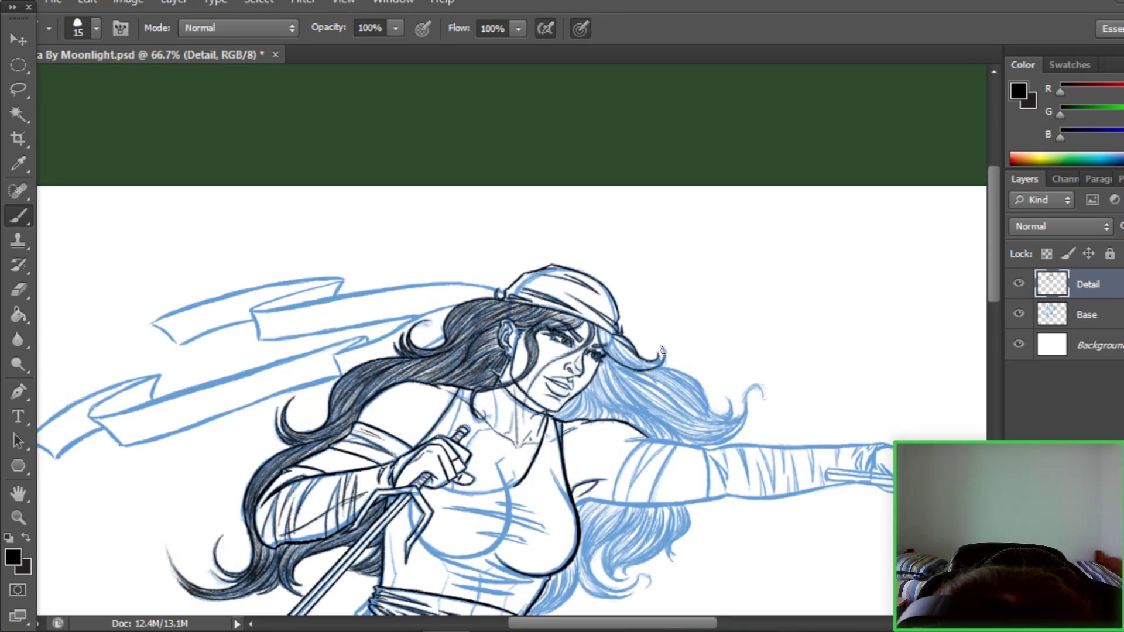
- Ink the outstretched arm with its wraps, its hand and the sai it holds
left_click(1020, 315)
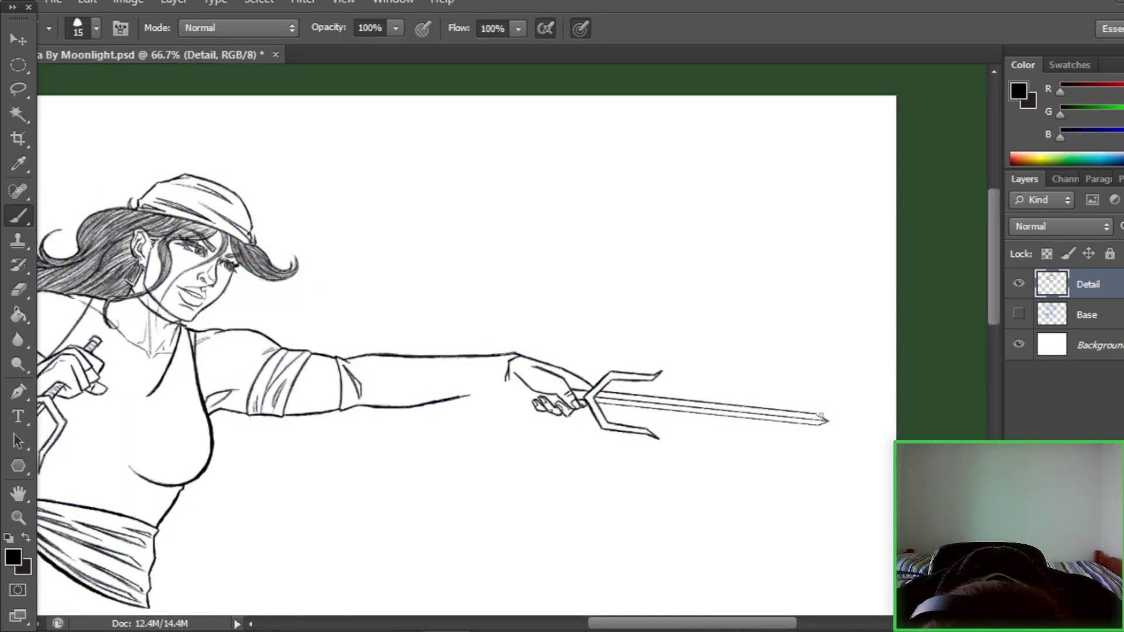
left_click_drag(821, 417, 695, 428)
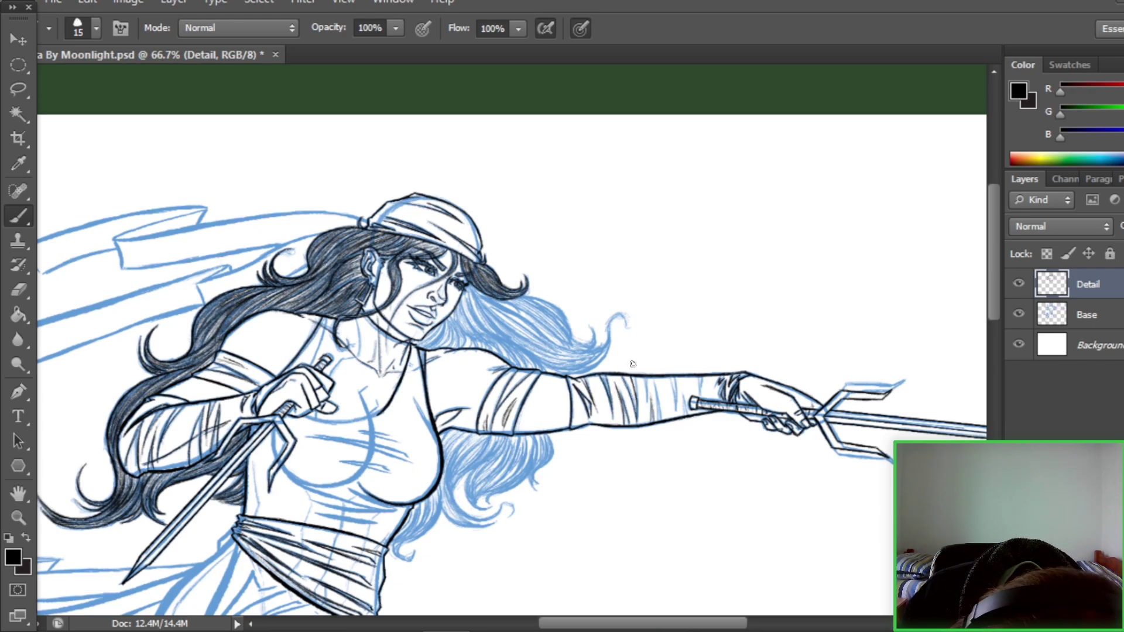
left_click_drag(663, 381, 654, 420)
left_click_drag(677, 377, 669, 408)
mouse_move(756, 457)
left_mouse_down()
mouse_move(878, 457)
mouse_move(888, 400)
left_mouse_up()
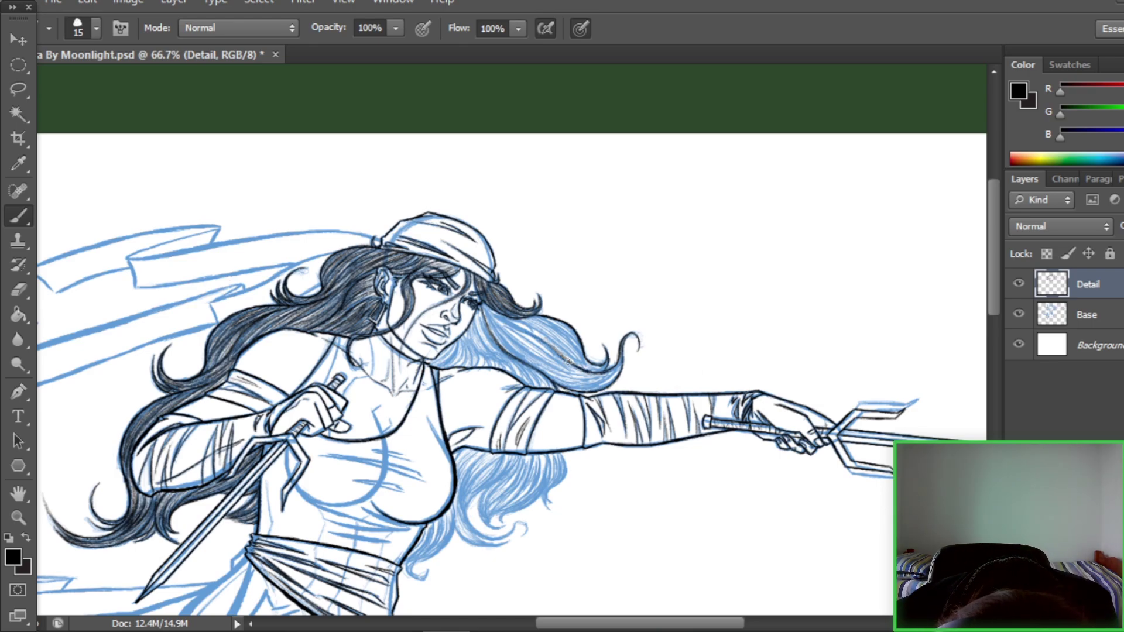
- Ink the outline of the hair blowing above the outstretched arm and the strands beside the neck
left_click_drag(505, 322, 563, 360)
left_click(1019, 314)
left_click(1019, 314)
left_click(1019, 314)
left_click_drag(445, 345, 451, 366)
left_click(1019, 314)
left_click(1019, 314)
left_click(1019, 314)
left_click_drag(994, 311, 994, 331)
- Ink the contours of the hair curls hanging below the outstretched arm
left_click(1019, 314)
mouse_move(563, 378)
left_mouse_down()
mouse_move(550, 431)
mouse_move(481, 410)
left_mouse_up()
left_click(1018, 314)
left_click(1019, 314)
key("e")
mouse_move(993, 267)
left_mouse_down()
mouse_move(993, 251)
mouse_move(994, 272)
left_mouse_up()
key("b")
left_click(1019, 313)
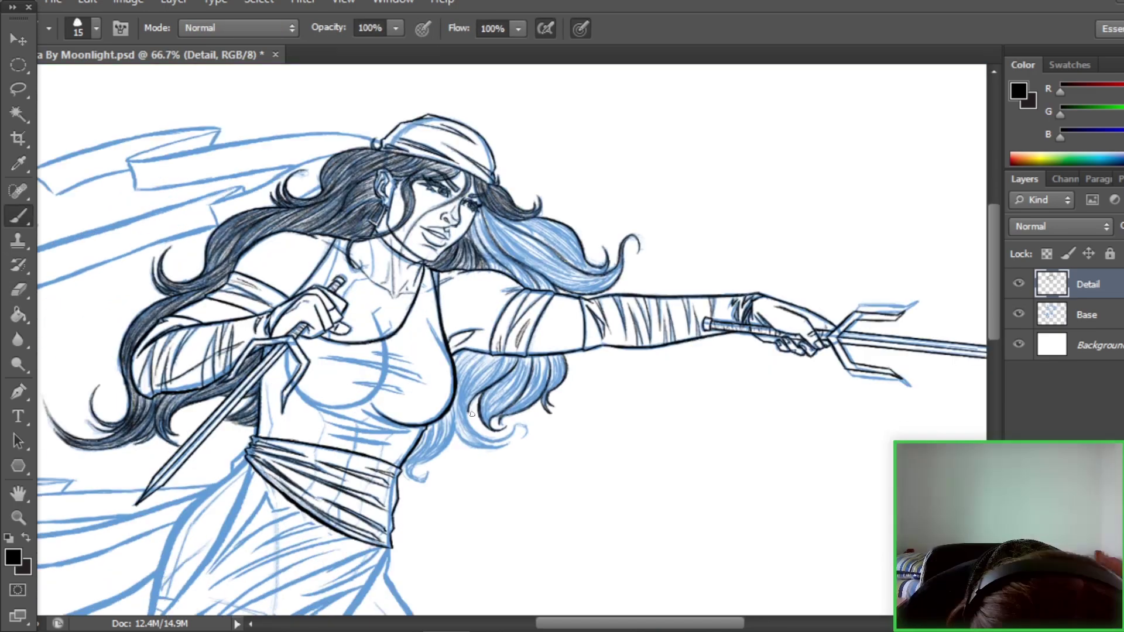
- Ink the remaining hair curls beside the bust and waist, checking the linework with the Base sketch hidden
left_click(1019, 314)
left_click(1019, 314)
left_click(1019, 314)
key("e")
key("b")
left_click(1019, 314)
scroll(519, 424, "down", 1)
left_click(1020, 314)
left_click(1019, 314)
left_click(1020, 314)
left_click(1019, 314)
left_click(1019, 314)
left_click(1019, 314)
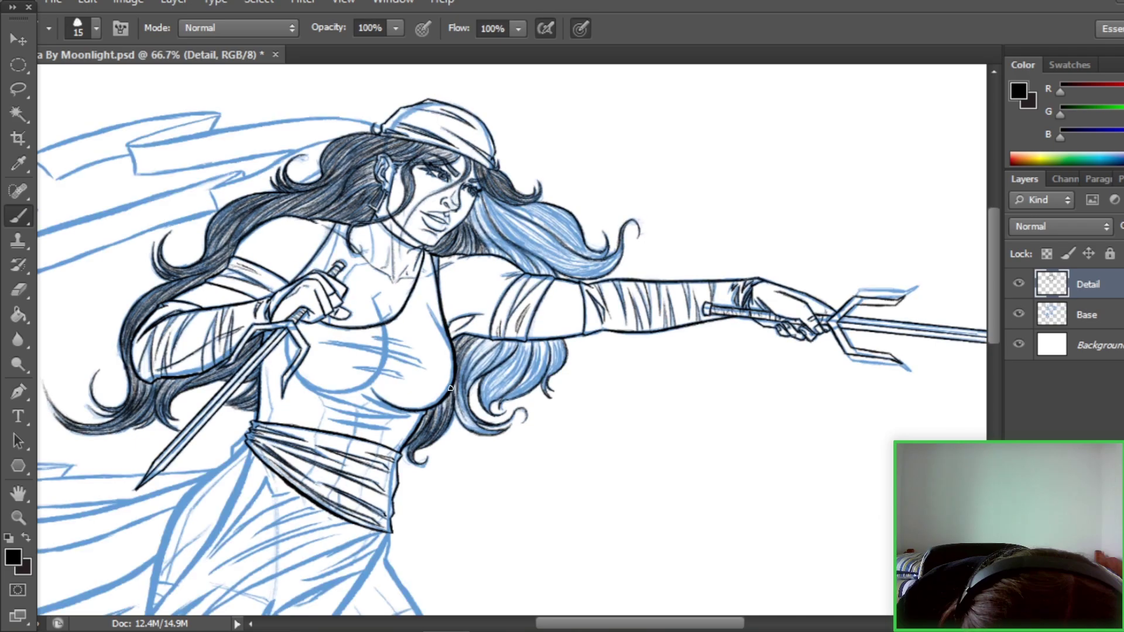
- Fill the hair below the outstretched arm with fine strand lines
left_click(1019, 314)
scroll(507, 422, "up", 5)
left_click(1019, 314)
left_click(1019, 313)
left_click_drag(516, 427, 487, 477)
left_click(1019, 314)
scroll(447, 445, "right", 5)
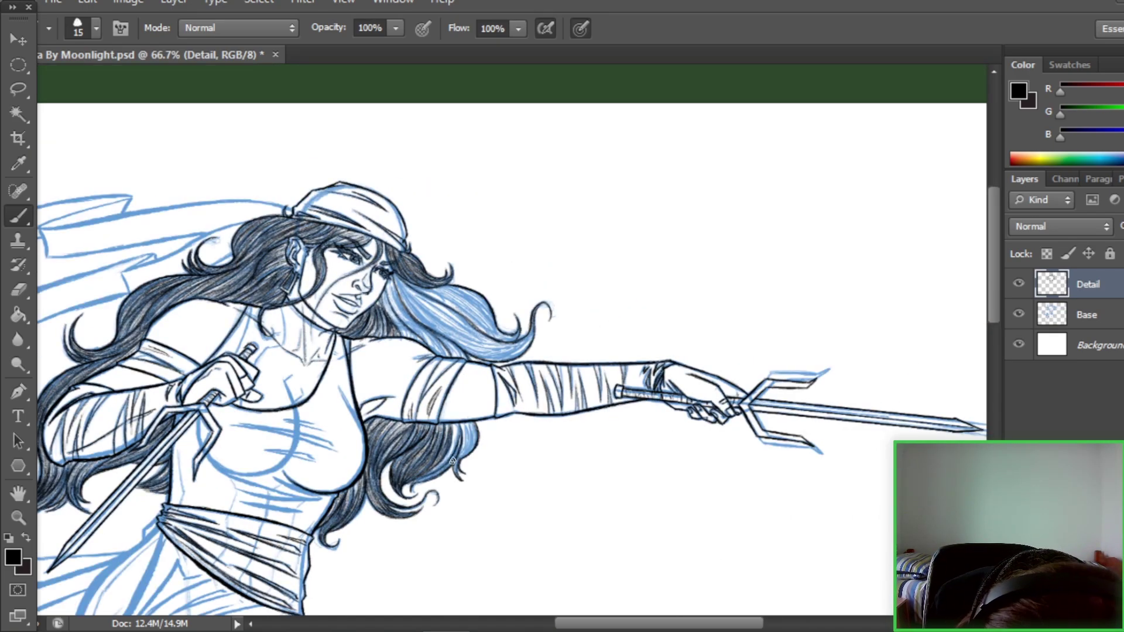
key("ctrl+comma")
left_click_drag(462, 452, 615, 524)
key("ctrl+comma")
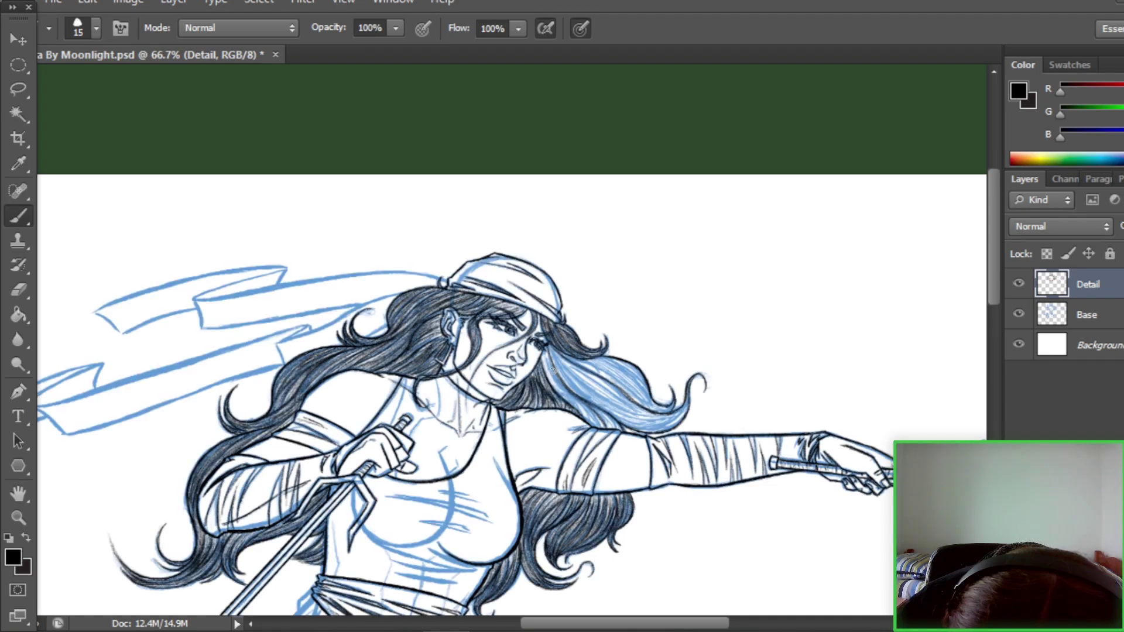
- Fill the hair blowing above the outstretched arm with fine strand lines, checking against the Base sketch
key("ctrl+comma")
scroll(569, 395, "up", 3)
left_click_drag(916, 341, 809, 262)
left_click(1019, 314)
left_click(1019, 314)
left_click(1018, 314)
left_click(1020, 314)
left_click_drag(472, 399, 536, 437)
key("ctrl+comma")
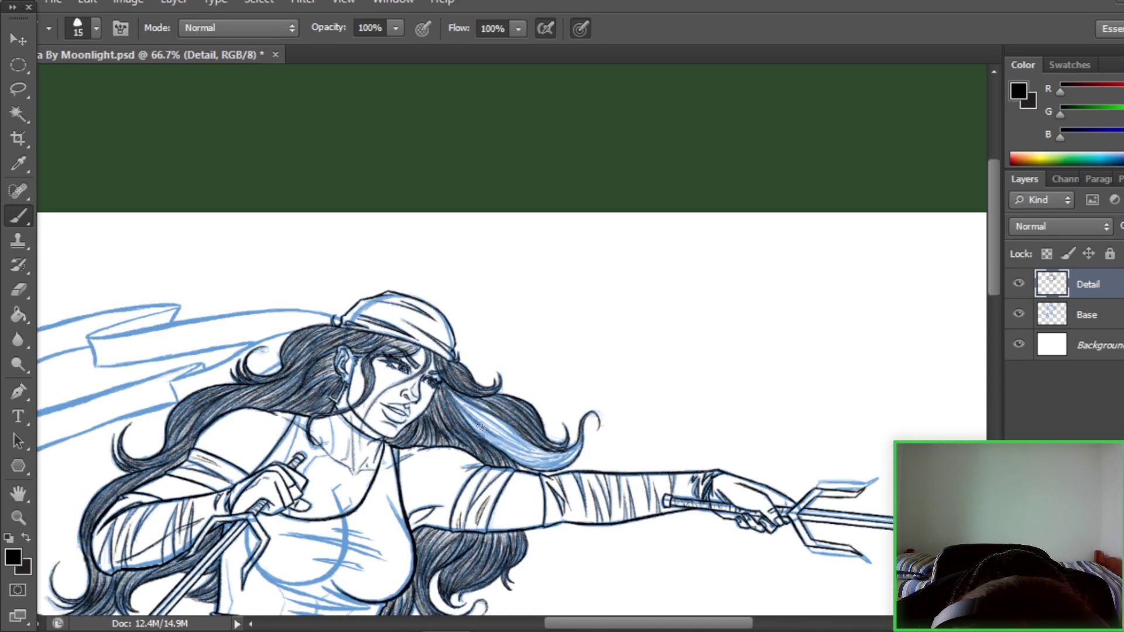
key("ctrl+comma")
key("ctrl+comma")
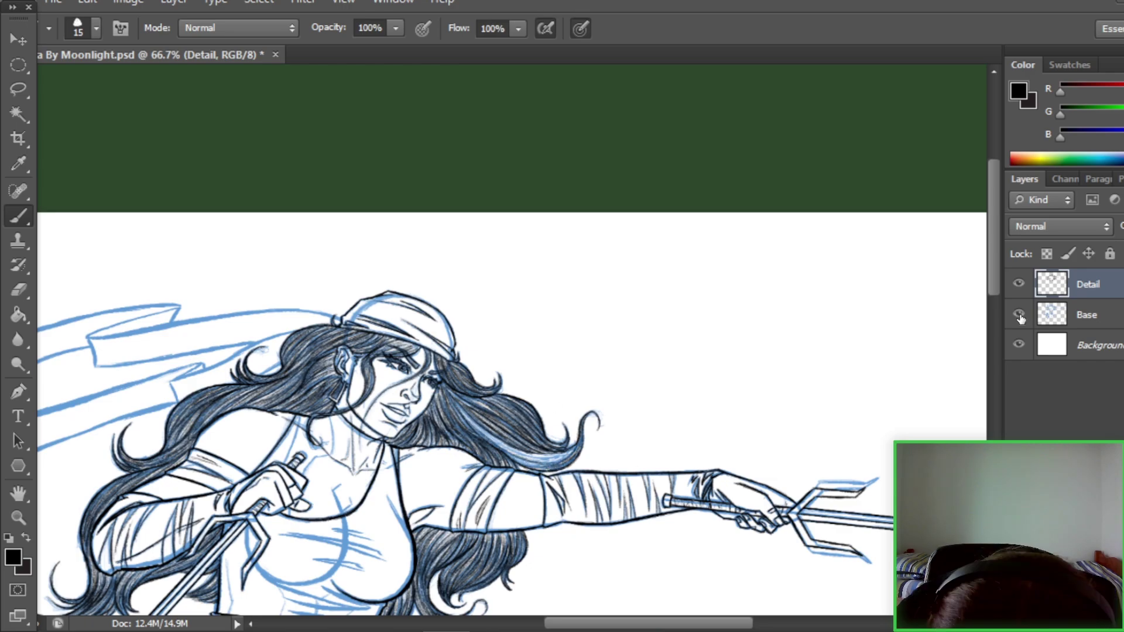
left_click(1019, 314)
left_click_drag(597, 344, 788, 204)
scroll(690, 568, "up", 1)
- Ink the fabric creases across the chest and midriff of the top, and review the linework with the Base sketch hidden
left_click(1019, 314)
left_click(1019, 314)
left_click(1020, 315)
key("ctrl+comma")
key("ctrl+comma")
key("ctrl+comma")
key("ctrl+comma")
key("ctrl+comma")
key("e")
key("b")
scroll(763, 404, "up", 2)
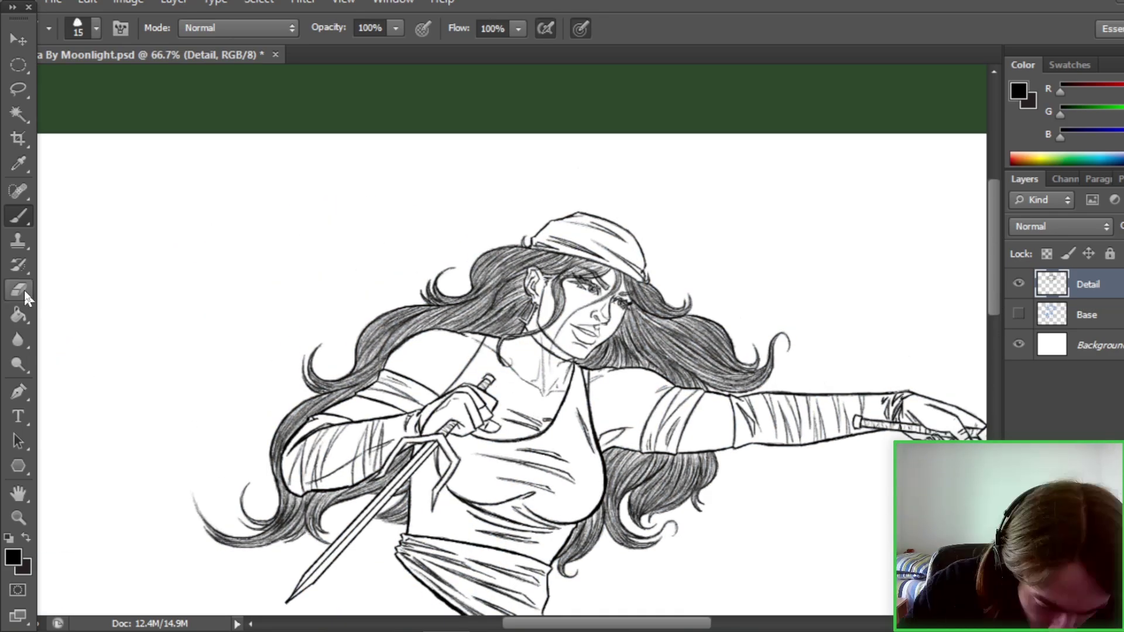
- Ink the side edge of the skirt's front panel running down from the sash
scroll(763, 404, "down", 3)
scroll(999, 297, "up", 3)
key("ctrl+comma")
key("ctrl+comma")
left_click_drag(995, 305, 994, 387)
left_click(1019, 314)
mouse_move(620, 251)
left_mouse_down()
mouse_move(447, 474)
mouse_move(505, 375)
mouse_move(445, 375)
left_mouse_up()
left_click(1019, 314)
- Ink the hip curve beside the skirt, checking the linework with the Base sketch hidden
key("e")
key("b")
left_click(1019, 314)
scroll(504, 374, "down", 2)
scroll(504, 375, "up", 2)
key("z")
left_click(1019, 314)
left_click(1019, 314)
key("b")
left_click_drag(451, 437, 569, 387)
left_click(1019, 314)
- Ink the long edges of the lower headband tail streaming behind the hair
left_click_drag(996, 279, 994, 237)
left_click(1019, 314)
left_click(1019, 314)
left_click(1019, 314)
left_click_drag(269, 467, 451, 410)
left_click(1019, 314)
left_click(1019, 314)
- Ink the folds of the lower headband tail and the top edge of its pointed end
left_click_drag(352, 445, 491, 445)
mouse_move(345, 480)
left_mouse_down()
mouse_move(409, 466)
mouse_move(404, 442)
left_mouse_up()
left_click(1019, 313)
mouse_move(275, 506)
left_mouse_down()
mouse_move(413, 439)
mouse_move(590, 413)
left_mouse_up()
key("ctrl+comma")
- Close the tip of the lower headband tail with its bottom edge, following the Base sketch
scroll(296, 485, "down", 1)
key("e")
left_click(1019, 314)
scroll(502, 442, "down", 3)
left_click(1019, 314)
left_click_drag(305, 408, 351, 383)
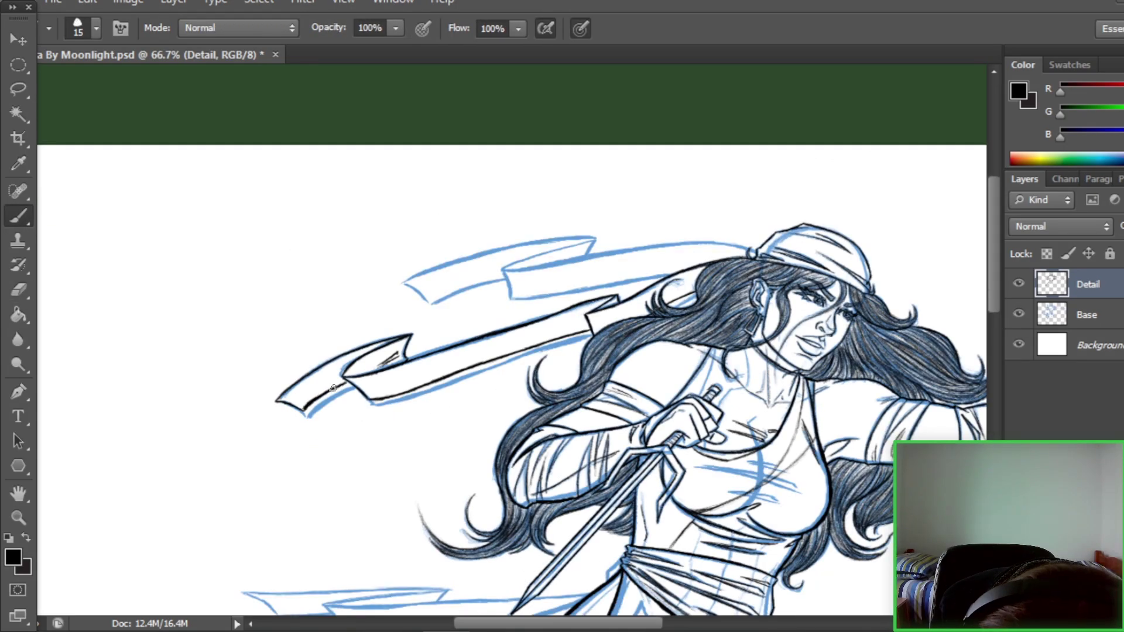
- Ink the upper headband tail's top edge from the knot to its fold
left_click_drag(902, 234, 813, 203)
key("z")
key("b")
scroll(813, 202, "up", 6)
key("ctrl+comma")
key("ctrl+comma")
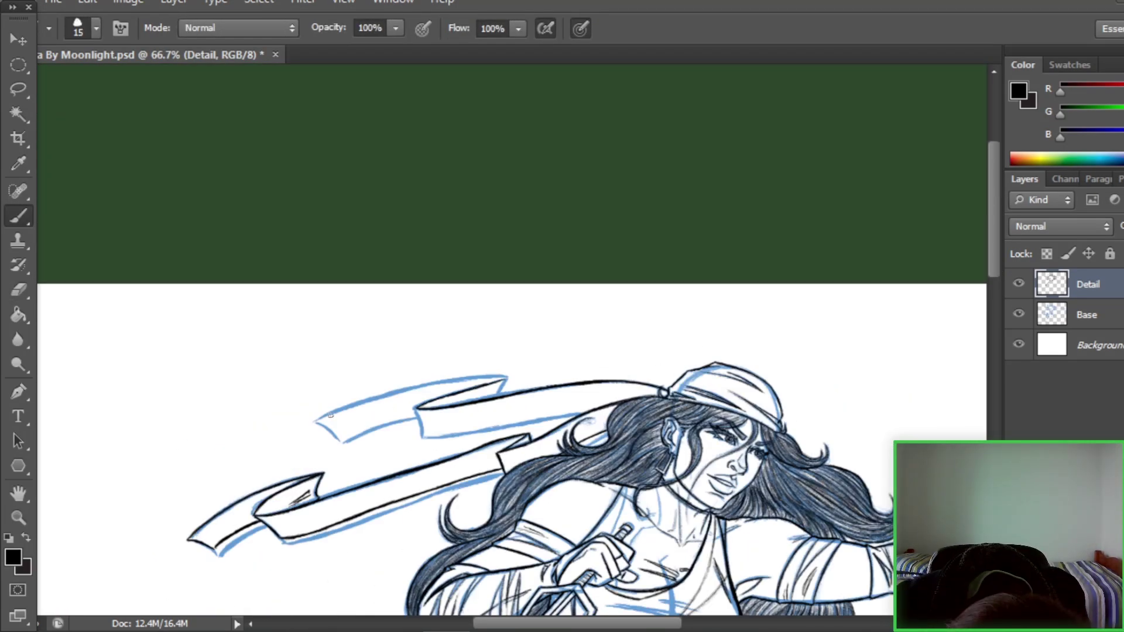
- Ink the remaining edges and the forked end of the upper headband tail
key("ctrl+comma")
scroll(887, 382, "down", 2)
left_click(19, 290)
left_click(19, 217)
scroll(36, 221, "down", 4)
scroll(421, 375, "up", 5)
left_click_drag(338, 401, 416, 374)
key("e")
scroll(422, 425, "up", 2)
- Ink the curved hem of the skirt's front panel, checking it with the Base sketch hidden
scroll(422, 426, "down", 10)
left_click(1018, 314)
key("z")
key("b")
left_click(1019, 314)
key("e")
key("b")
left_click(1019, 313)
mouse_move(213, 426)
left_mouse_down()
mouse_move(347, 408)
mouse_move(469, 487)
left_mouse_up()
left_click(1019, 314)
- Ink the small strap on the rear thigh and the first creases below the sash
key("e")
key("b")
scroll(469, 451, "up", 6)
left_click(1019, 314)
scroll(472, 451, "down", 2)
scroll(471, 451, "up", 4)
key("ctrl+comma")
key("e")
key("b")
key("ctrl+comma")
scroll(471, 451, "down", 7)
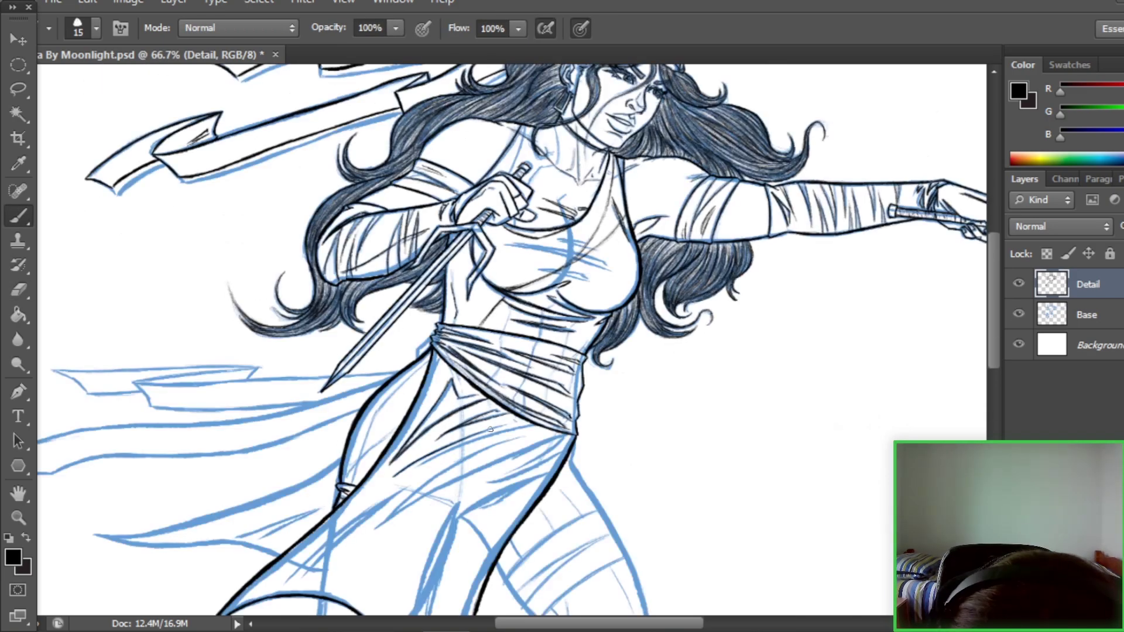
- Add long diagonal fold lines fanning across the hip area of the skirt
scroll(877, 392, "up", 4)
key("ctrl+comma")
key("ctrl+comma")
scroll(876, 392, "up", 2)
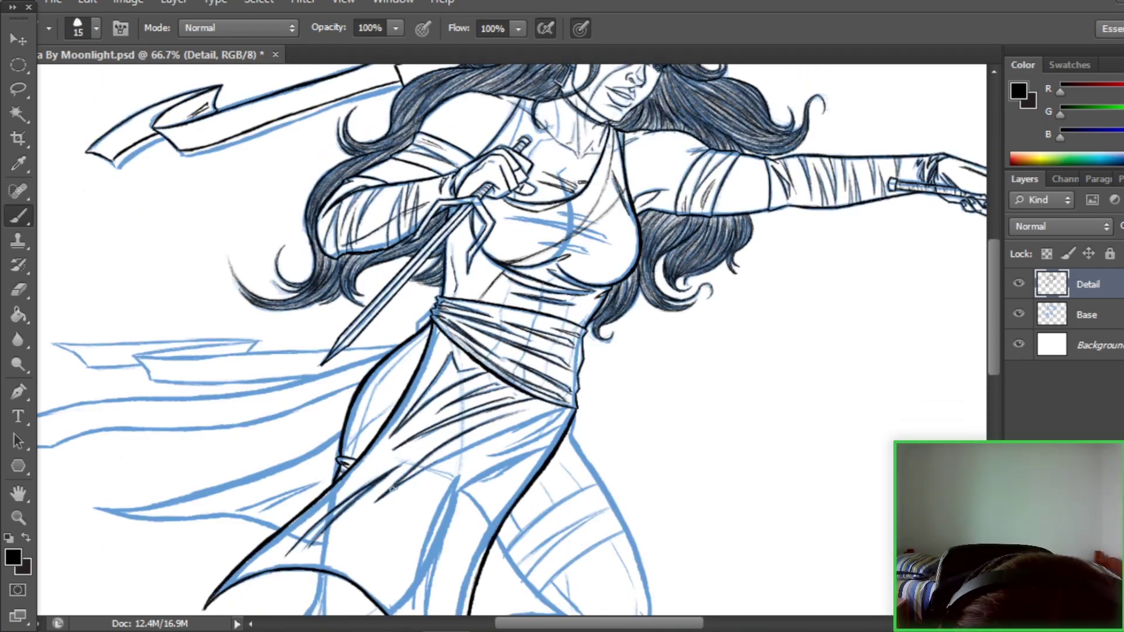
- Ink the long creases running down the lower front panel toward the hem
key("ctrl+comma")
scroll(564, 420, "down", 4)
key("ctrl+comma")
key("ctrl+comma")
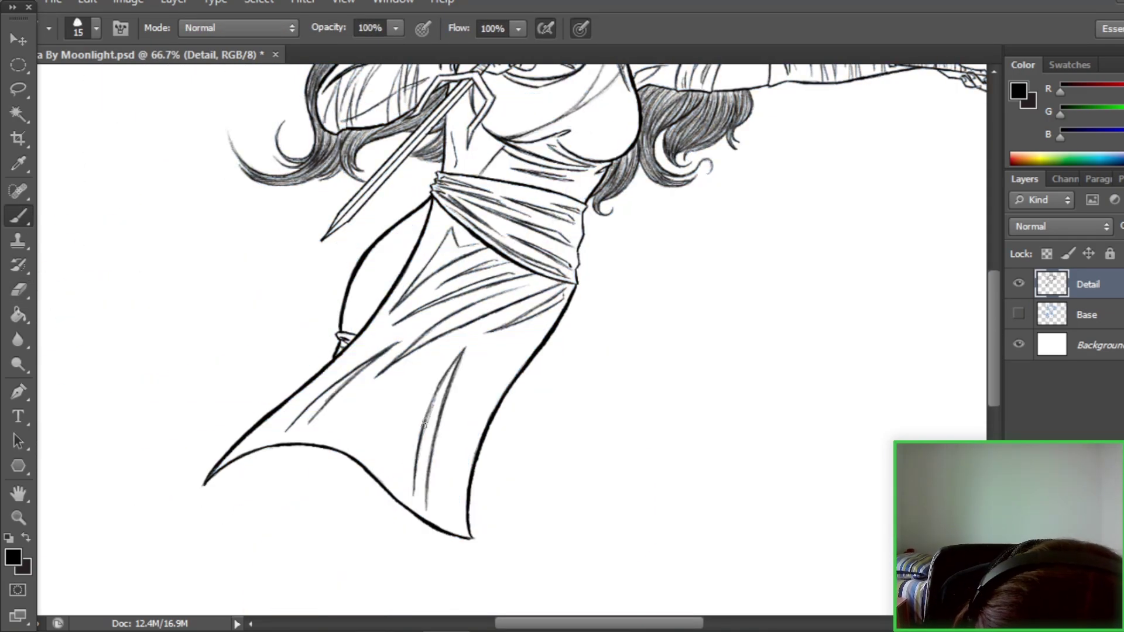
- Ink both sides of the extended leg from the skirt hem down to the knee
scroll(557, 392, "up", 2)
scroll(550, 364, "down", 3)
left_click(1019, 314)
left_click_drag(994, 353, 992, 389)
left_click_drag(599, 623, 569, 623)
left_click_drag(527, 351, 469, 429)
left_click(1019, 314)
left_click_drag(458, 299, 388, 451)
left_click(1019, 313)
- Ink the wrap below the extended leg's knee with its creases and start the shin outline
left_click_drag(477, 450, 474, 459)
left_click_drag(386, 452, 462, 483)
left_click(1018, 314)
mouse_move(994, 351)
left_mouse_down()
mouse_move(994, 314)
mouse_move(994, 358)
left_mouse_up()
left_click(1019, 314)
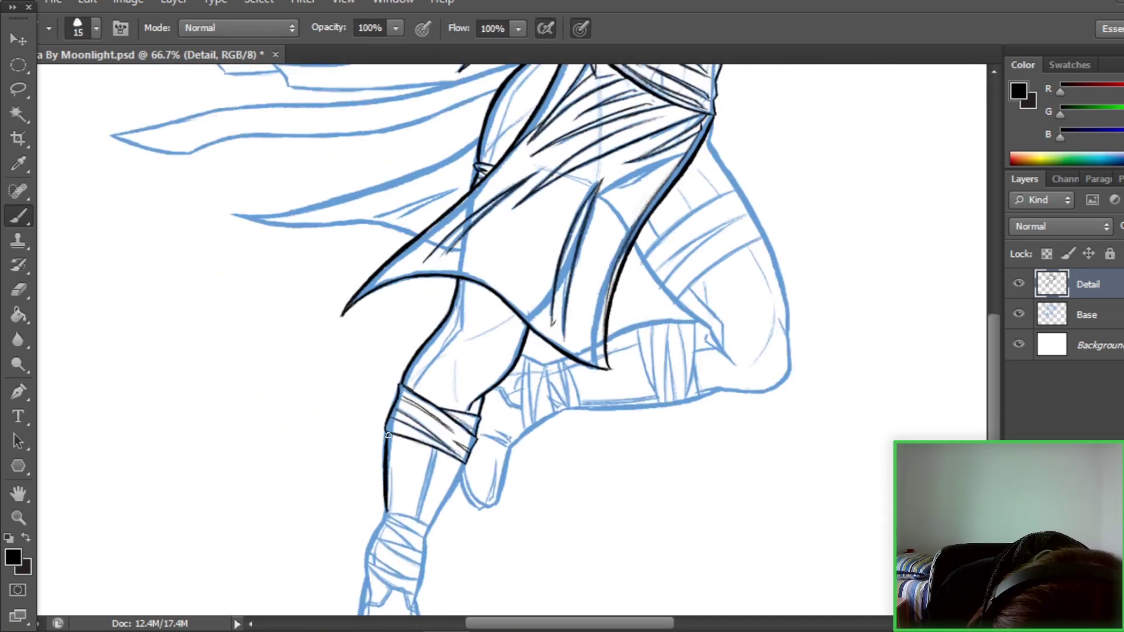
- Ink the extended leg's shin and calf outlines and the wrappings around its ankle
scroll(449, 409, "down", 3)
left_click(1019, 316)
left_click_drag(993, 363, 993, 384)
left_click(1019, 314)
mouse_move(385, 376)
left_mouse_down()
mouse_move(425, 391)
mouse_move(422, 428)
left_mouse_up()
left_click(1019, 314)
left_click(1019, 314)
- Save the document and ink the outline of the extended leg's foot
left_click_drag(993, 384, 993, 366)
key("ctrl+s")
key("ctrl+comma")
scroll(609, 391, "down", 8)
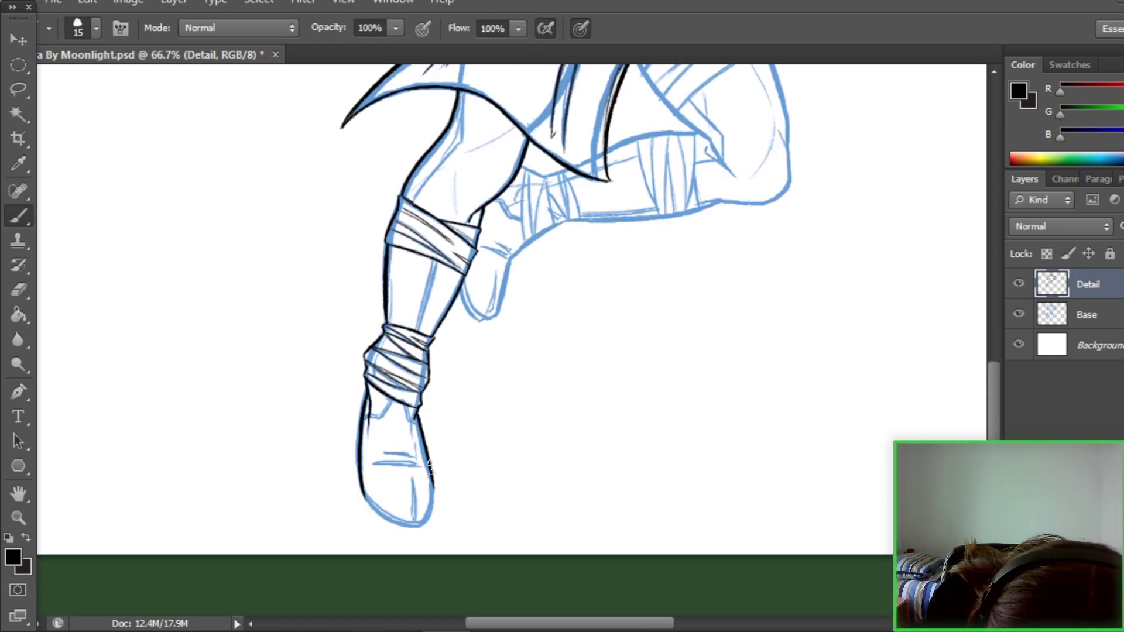
scroll(403, 513, "up", 3)
scroll(403, 513, "up", 3)
key("ctrl+comma")
key("ctrl+comma")
key("ctrl+comma")
key("ctrl+comma")
- Ink the bent leg's upper thigh outline where it emerges beside the skirt
scroll(375, 509, "up", 12)
key("ctrl+comma")
key("e")
scroll(454, 449, "down", 7)
key("ctrl+comma")
scroll(454, 449, "up", 6)
key("ctrl+comma")
key("b")
- Ink the wrap around the bent leg's thigh with its crease lines, checking against the Base sketch
left_click(1019, 314)
left_click_drag(484, 487, 577, 418)
left_click(1019, 314)
left_click_drag(995, 340, 995, 325)
left_click(1019, 314)
left_click(1019, 315)
left_click(1019, 315)
key("ctrl+comma")
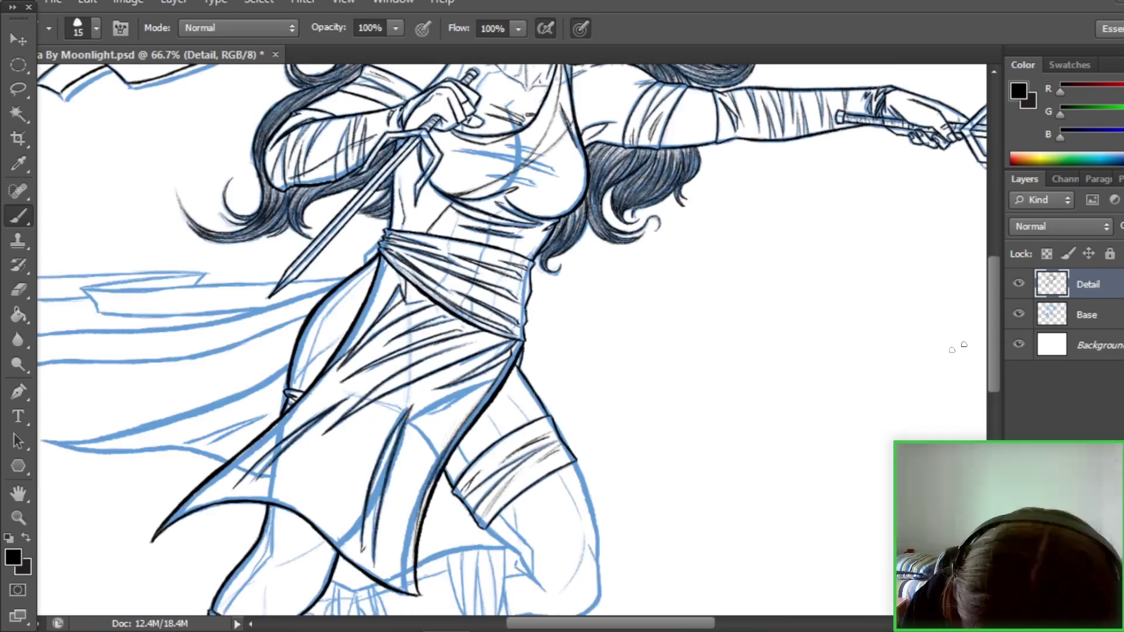
- Ink the bent leg's thigh below the wrap and the outline of its knee
key("ctrl+comma")
scroll(546, 526, "down", 3)
key("ctrl+comma")
key("ctrl+comma")
key("ctrl+comma")
key("ctrl+comma")
- Ink the underside of the bent leg's knee and the wrap around its calf, checking against the Base sketch
key("ctrl+comma")
scroll(494, 471, "down", 3)
key("ctrl+comma")
scroll(968, 333, "up", 3)
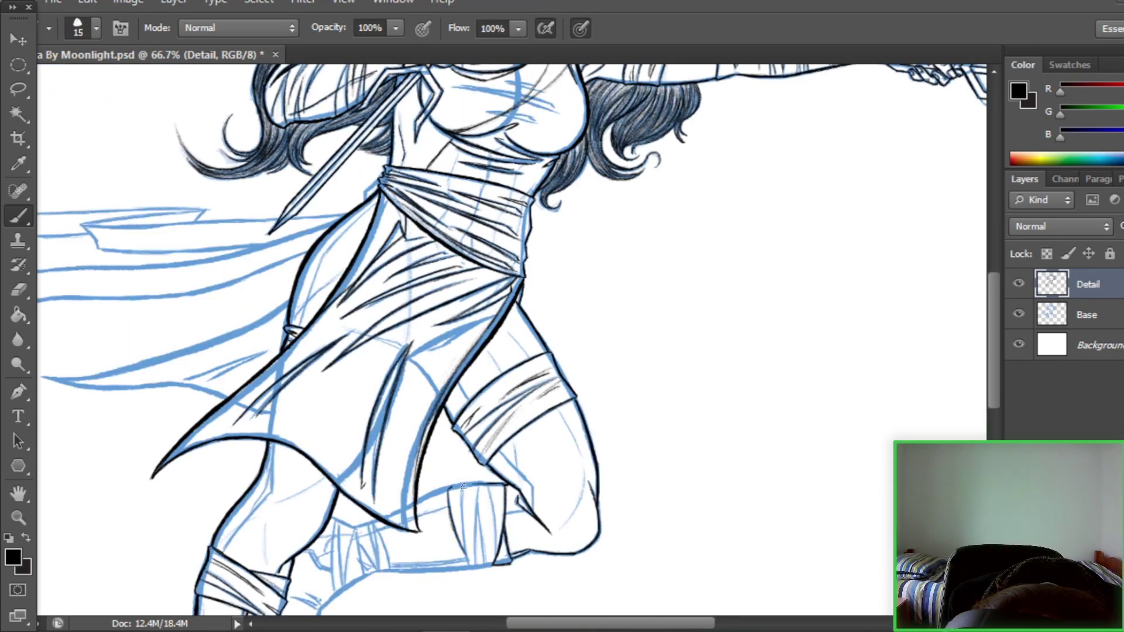
left_click_drag(449, 489, 504, 485)
scroll(449, 489, "down", 5)
left_click(1019, 314)
scroll(929, 420, "up", 5)
left_click(1019, 315)
left_click(1018, 314)
- Ink the bent leg's lower leg beyond the calf wrap and its foot, comparing with the Base sketch hidden and shown
scroll(929, 419, "down", 4)
left_click(1019, 314)
left_click(1019, 315)
left_click_drag(996, 377, 997, 410)
left_click(1019, 314)
left_click_drag(708, 623, 673, 623)
mouse_move(997, 410)
left_mouse_down()
mouse_move(998, 328)
mouse_move(997, 358)
left_mouse_up()
left_click(1019, 314)
key("e")
left_click(1019, 314)
key("b")
left_click(1019, 314)
left_click(1019, 314)
key("b")
left_click(1019, 315)
- Ink the bent leg's ankle wrap with its edge and crease lines, and check the line art without the Base sketch
left_click_drag(520, 375, 504, 436)
left_click(1019, 315)
left_click(1019, 315)
mouse_move(997, 374)
left_mouse_down()
mouse_move(997, 431)
mouse_move(996, 375)
left_mouse_up()
left_click(1019, 314)
left_click_drag(532, 371, 542, 412)
left_click(1019, 315)
left_click(1019, 315)
left_click_drag(995, 363, 994, 318)
left_click(1019, 314)
left_click(1019, 315)
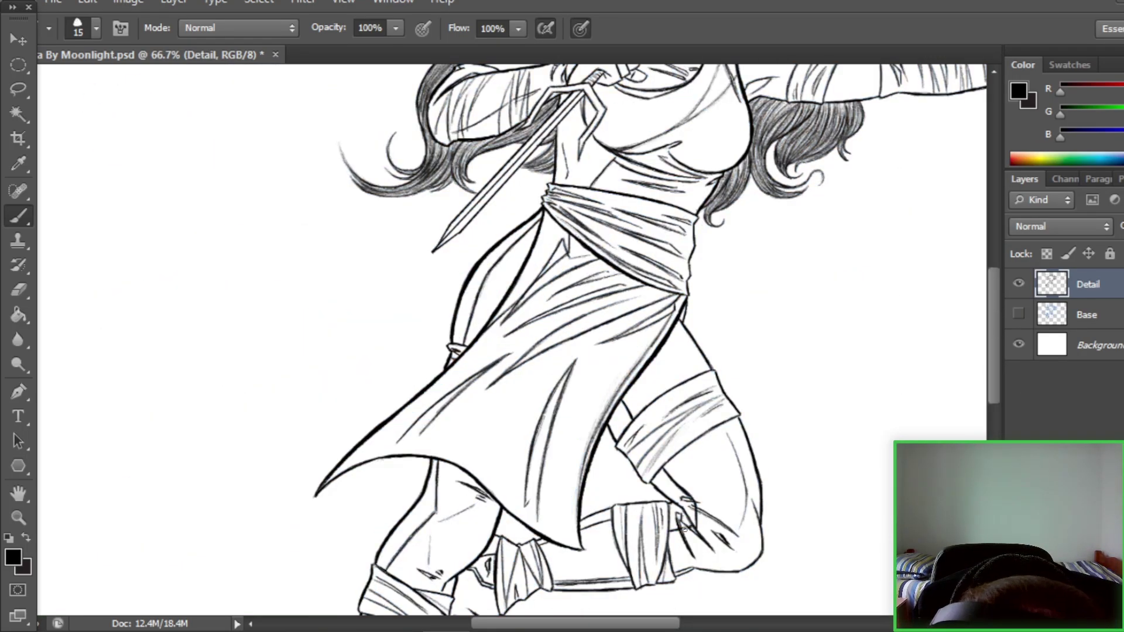
scroll(983, 304, "up", 6)
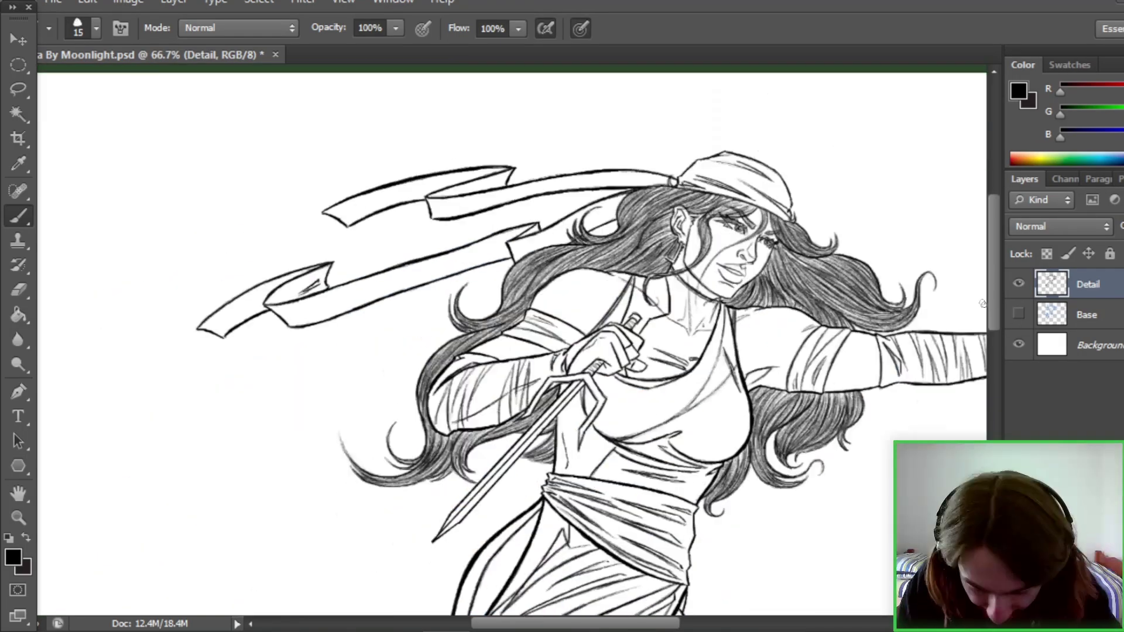
- Show the Base sketch and ink the upper edge of the middle sash tail streaming from the hip
left_click_drag(994, 278, 994, 311)
left_click(1019, 314)
left_click_drag(126, 483, 368, 473)
scroll(369, 473, "up", 1)
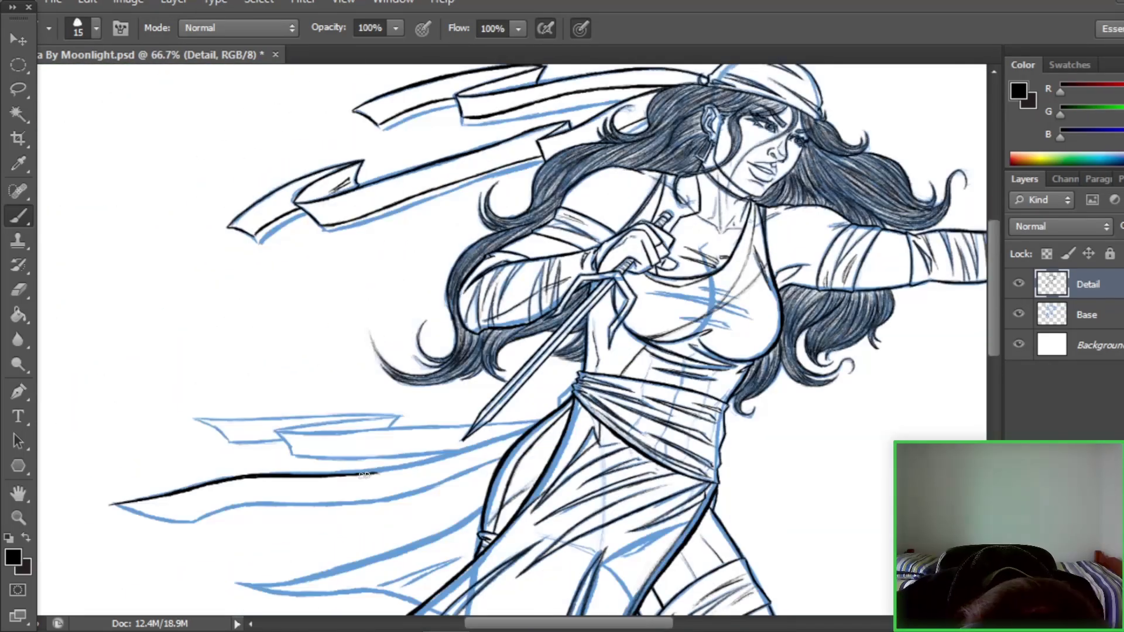
left_click(1019, 314)
key("e")
key("b")
left_click(1019, 315)
scroll(275, 542, "up", 1)
- Ink the pointed end and lower edge of the middle sash tail back to the hip
left_click(1019, 315)
mouse_move(112, 520)
left_mouse_down()
mouse_move(388, 517)
mouse_move(501, 474)
left_mouse_up()
left_click(1019, 314)
left_click(1019, 314)
left_click(1019, 314)
key("e")
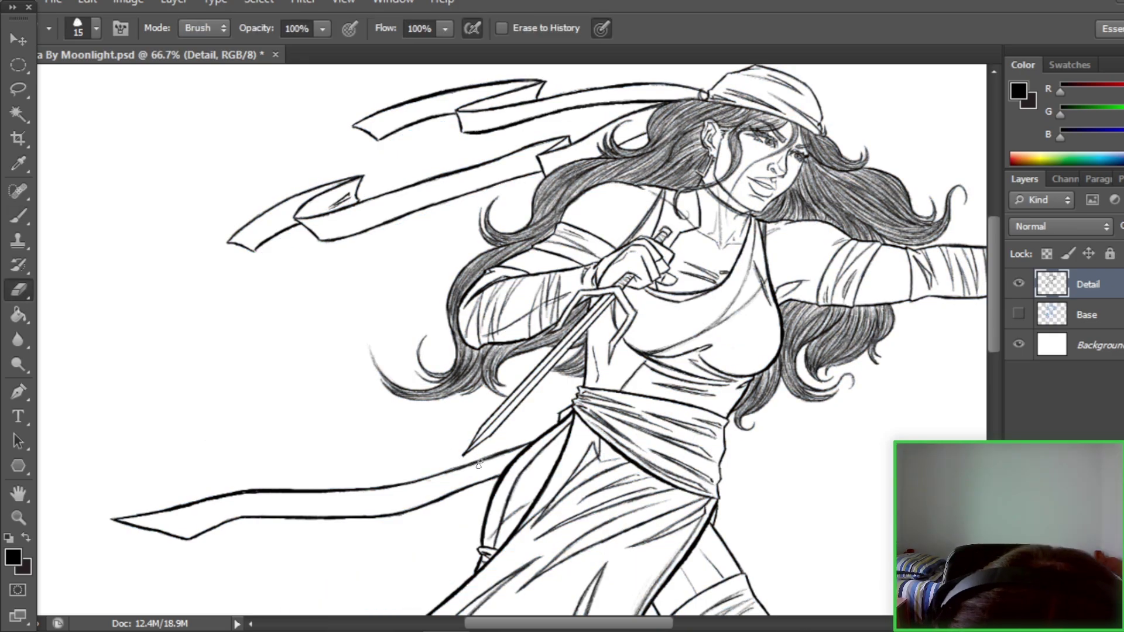
- Ink the edges of the upper sash tail's front section, from its fold towards the hip
key("b")
left_click(1019, 314)
left_click_drag(276, 448, 464, 466)
left_click(1019, 314)
left_click_drag(276, 448, 366, 446)
left_click(1019, 315)
- Ink the folded outer section of the upper sash tail and tidy the lines around the fold
scroll(365, 447, "up", 3)
left_click_drag(353, 532, 411, 529)
left_click(1019, 315)
left_click_drag(277, 533, 400, 519)
mouse_move(400, 518)
left_mouse_down()
mouse_move(388, 531)
mouse_move(188, 520)
mouse_move(281, 542)
left_mouse_up()
left_click(1019, 315)
key("e")
left_click(1019, 314)
key("b")
left_click(1019, 315)
key("e")
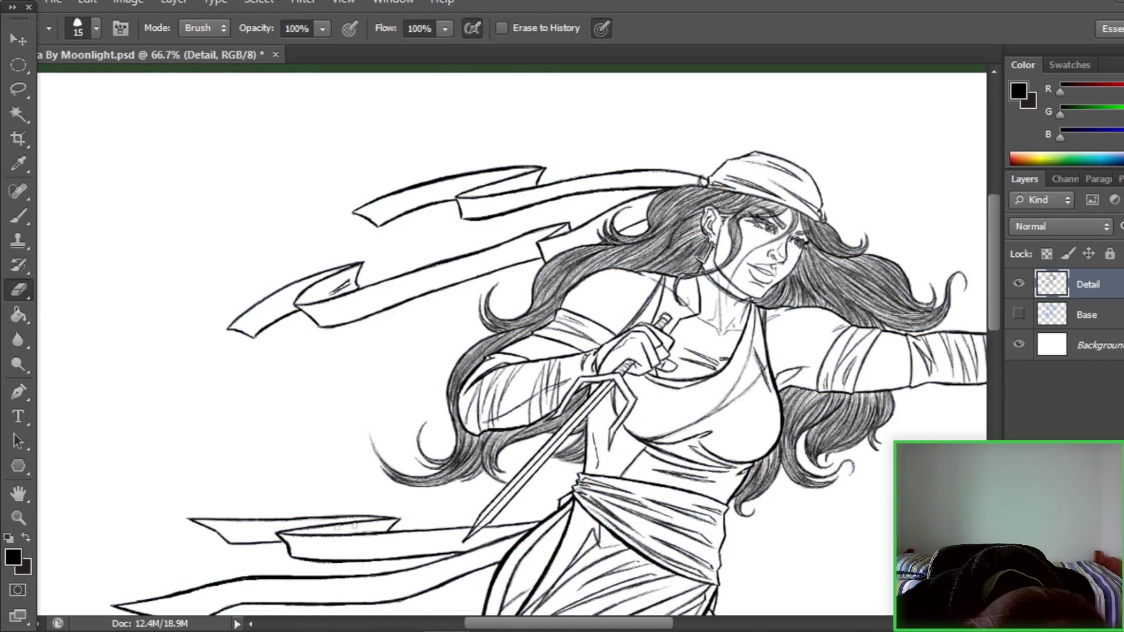
- Ink the lowest sash tail behind the skirt and hide the Base sketch to review the finished line art
left_click_drag(584, 540, 853, 615)
left_click(1019, 315)
left_click_drag(576, 498, 444, 523)
left_click(1019, 315)
left_click_drag(445, 423, 631, 443)
left_click(1019, 314)
key("b")
left_click(1019, 314)
left_click(1020, 316)
key("z")
key("ctrl+0")
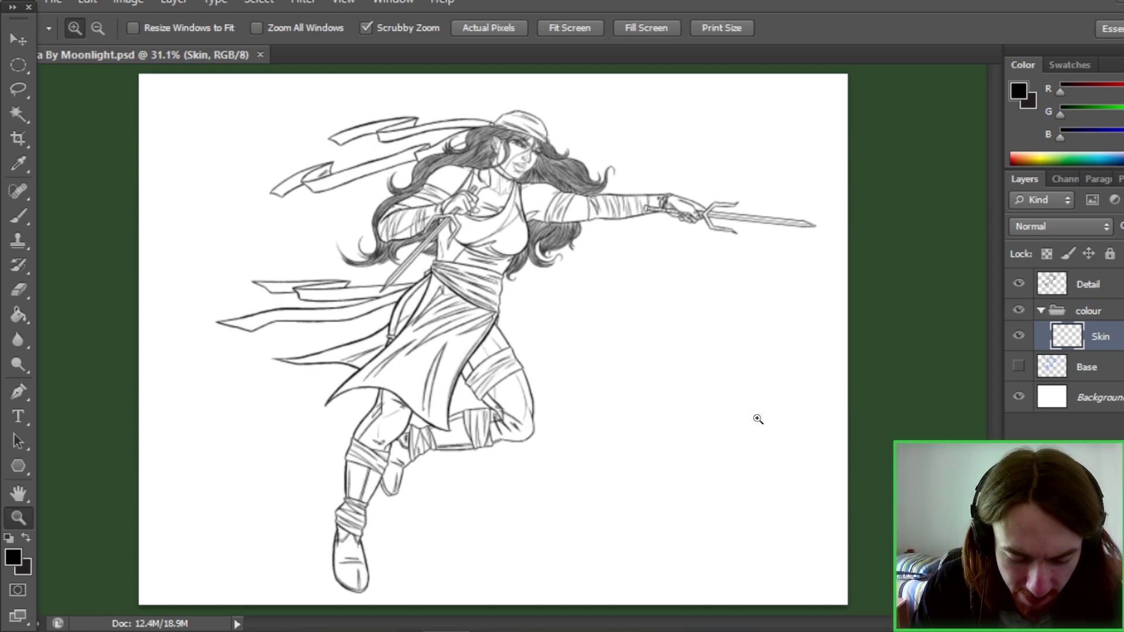
- Try the Polygonal Lasso Tool with a rough selection across the legs and the empty canvas, and deselect it
left_click(16, 87)
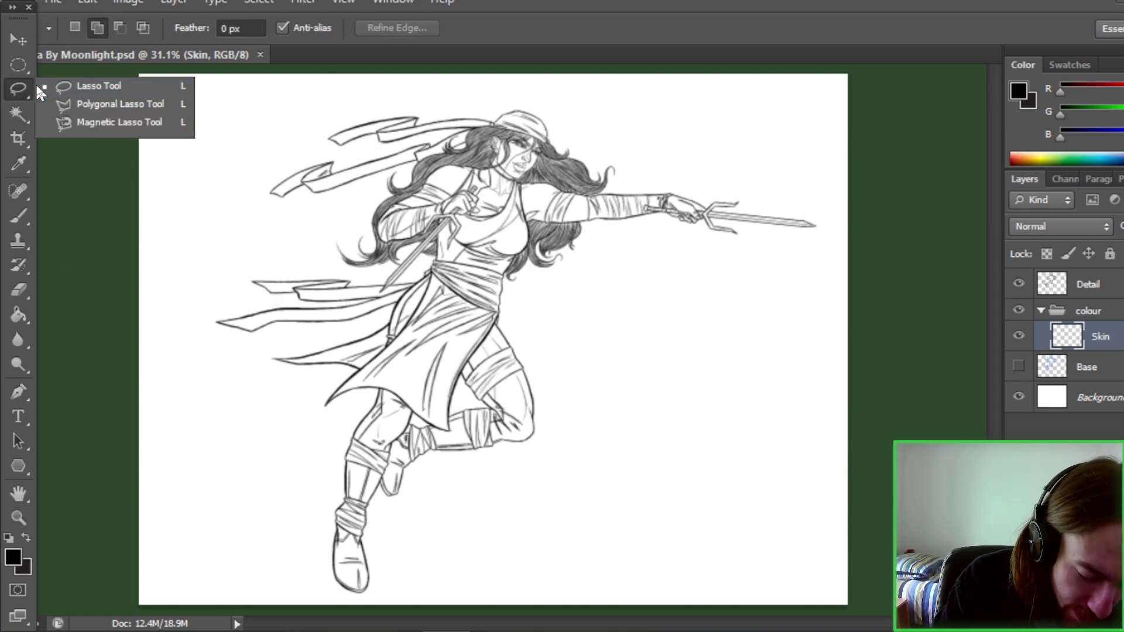
left_click(85, 104)
left_click(134, 405)
left_click(258, 413)
left_click(262, 553)
left_click(376, 582)
left_click(353, 440)
left_click(388, 398)
left_click(623, 399)
left_click(710, 480)
left_click(787, 368)
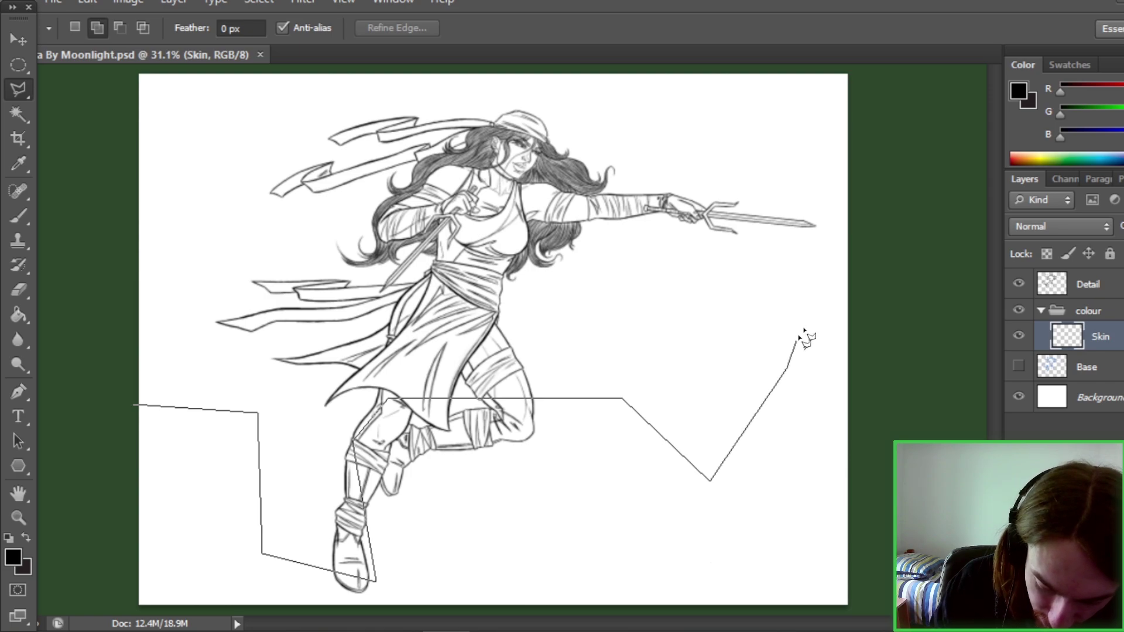
left_click(841, 322)
left_click(903, 491)
left_click(134, 405)
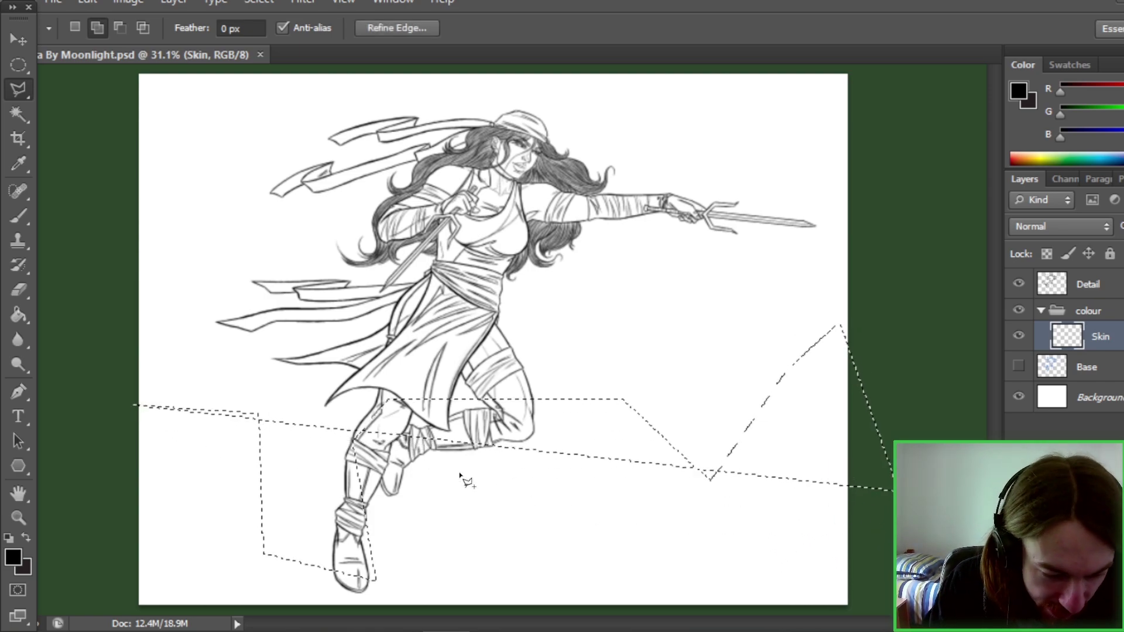
right_click(675, 490)
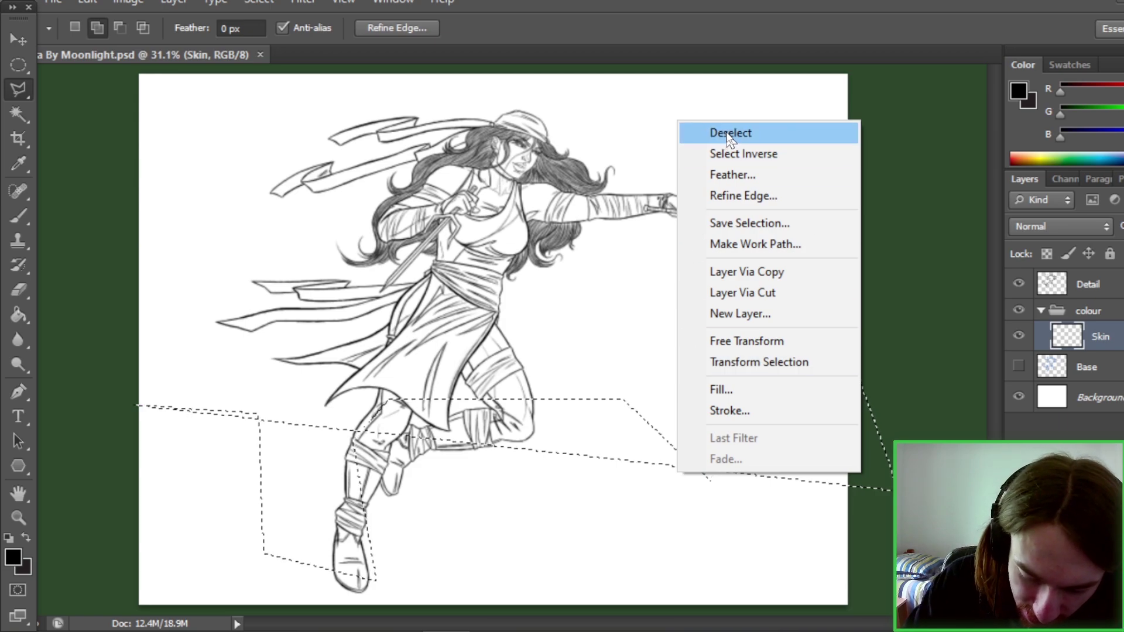
left_click(702, 131)
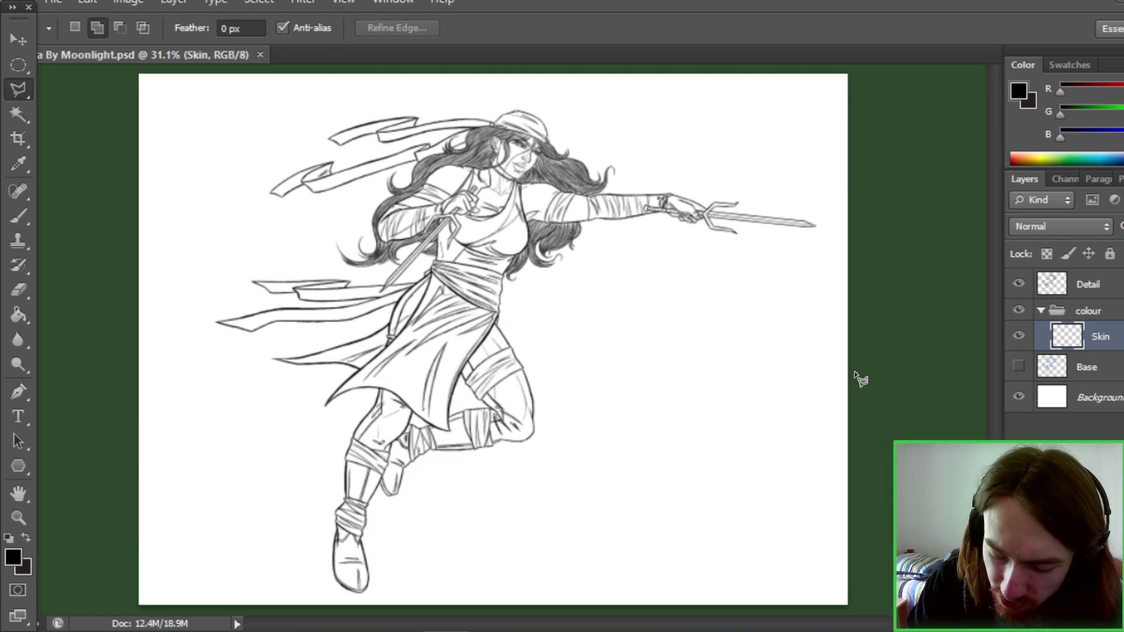
- Try an elliptical marquee selection around the headband tails and deselect it
left_click(28, 508)
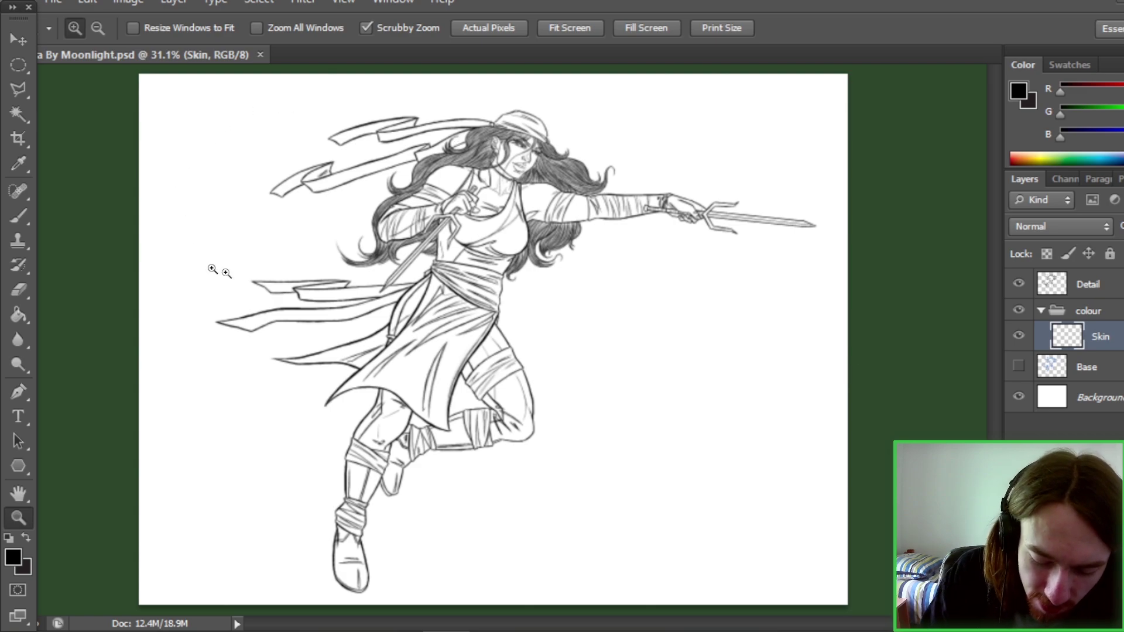
left_click(18, 66)
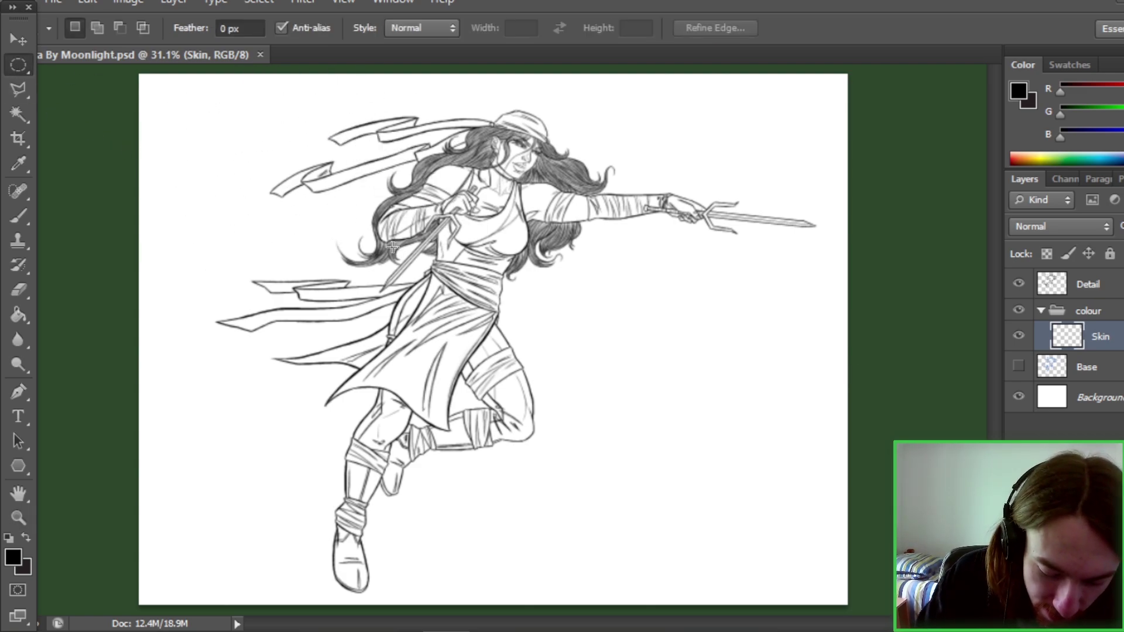
left_click_drag(185, 98, 403, 254)
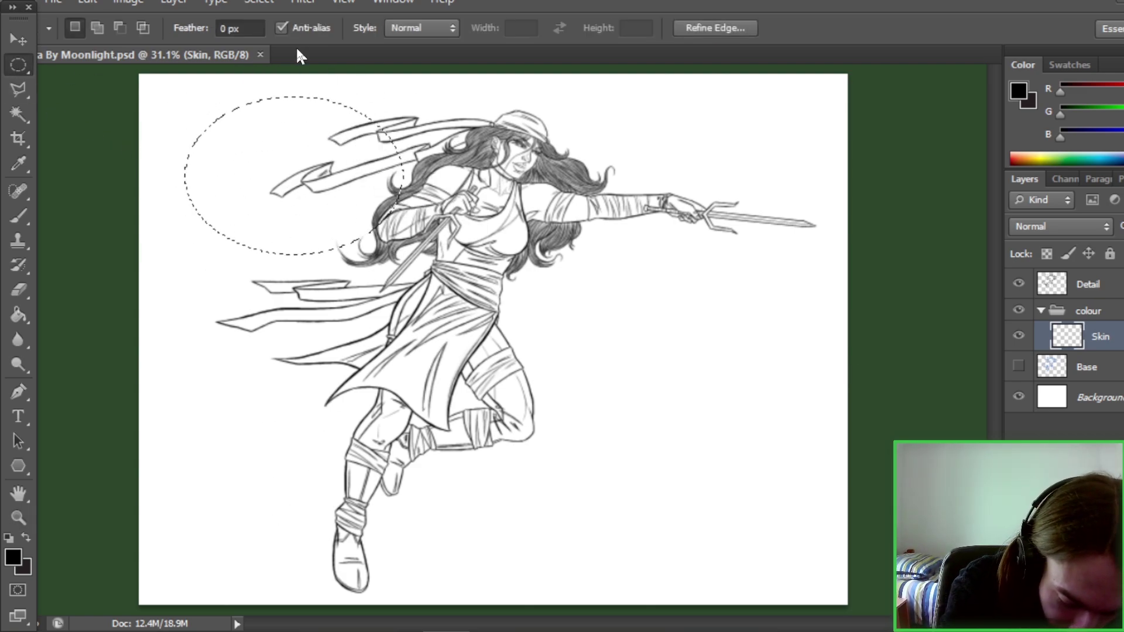
key("ctrl+d")
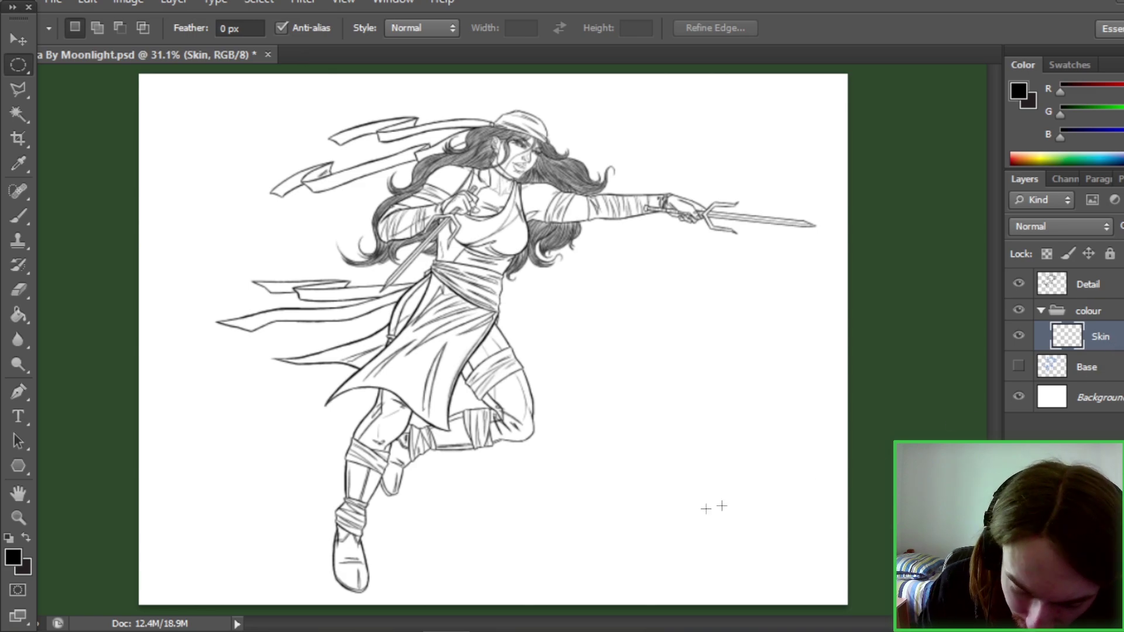
- Save the document and set the foreground colour to a light pinkish skin tone
key("z")
key("ctrl+s")
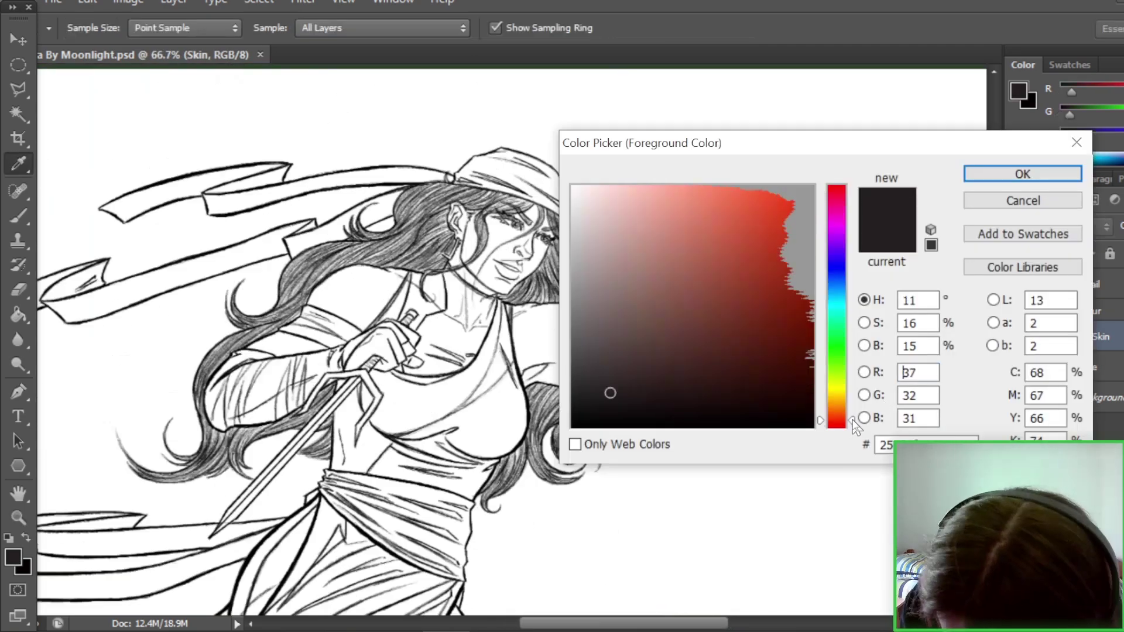
key("Return")
left_click(13, 556)
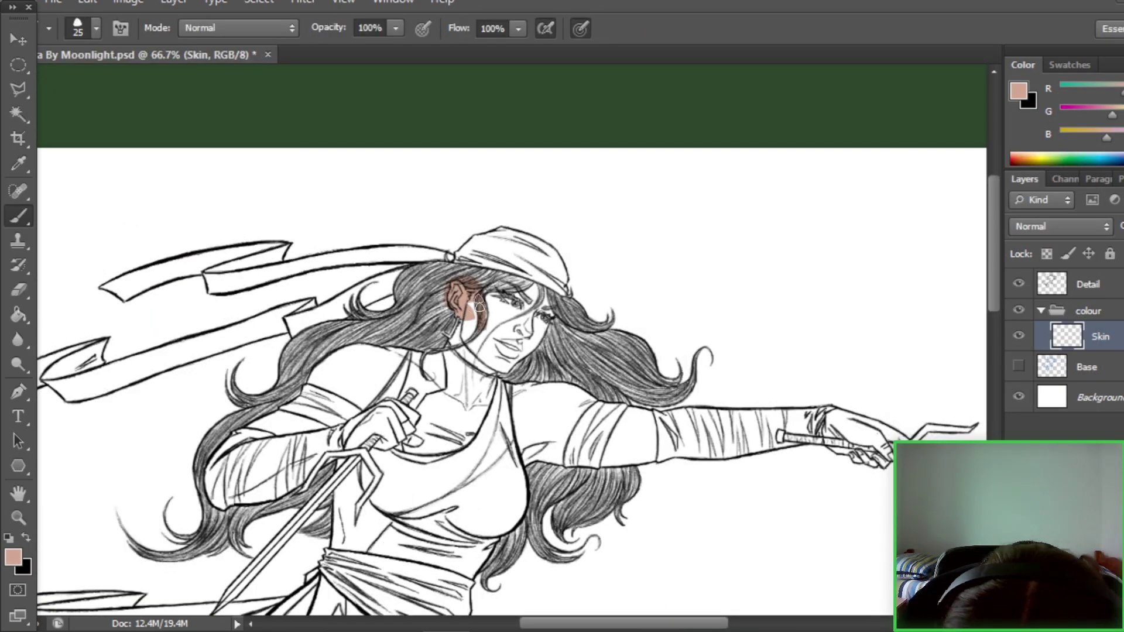
- Paint flat skin colour over the face, the outstretched upper arm and its hand on the Skin layer
mouse_move(463, 316)
left_mouse_down()
mouse_move(516, 366)
mouse_move(507, 341)
left_mouse_up()
left_click_drag(498, 290, 553, 328)
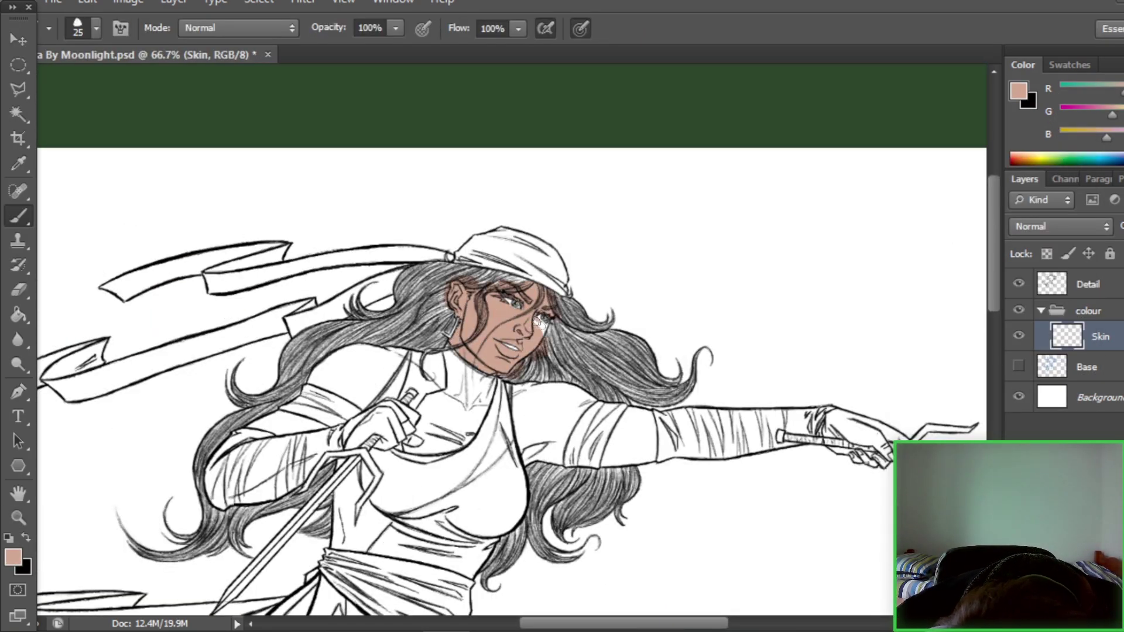
left_click_drag(539, 421, 580, 391)
mouse_move(709, 417)
left_mouse_down()
mouse_move(778, 433)
mouse_move(773, 453)
mouse_move(741, 457)
mouse_move(782, 463)
left_mouse_up()
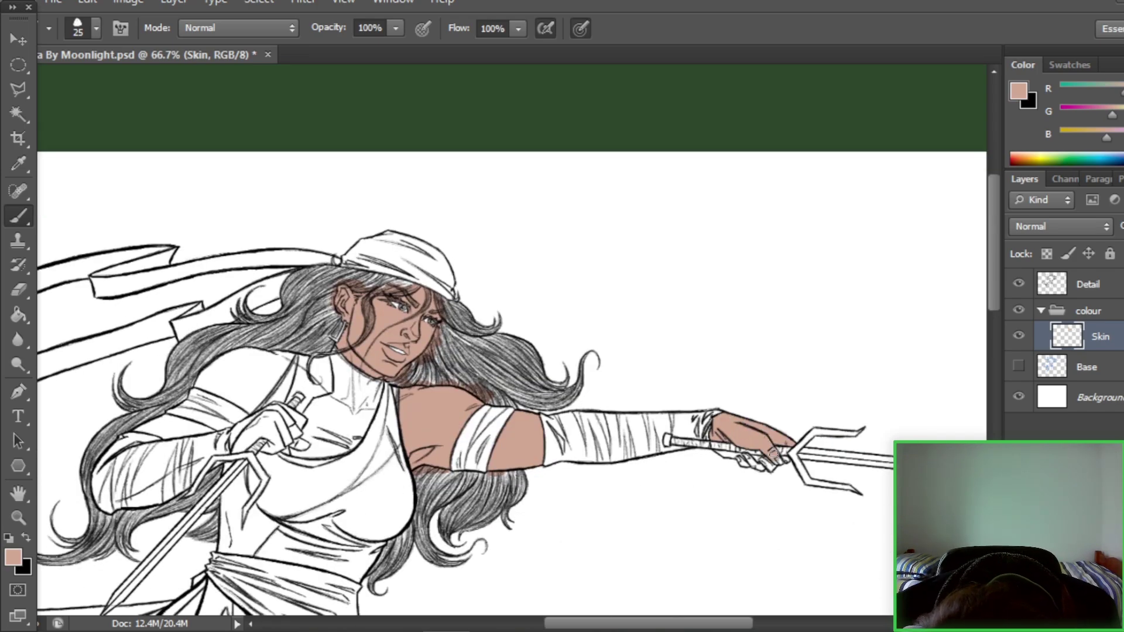
- Erase the skin colour that spills past the line art around the shoulder and outstretched arm
key("e")
mouse_move(352, 404)
left_mouse_down()
mouse_move(445, 358)
mouse_move(304, 434)
left_mouse_up()
mouse_move(399, 468)
left_mouse_down()
mouse_move(430, 455)
mouse_move(418, 486)
mouse_move(445, 483)
left_mouse_up()
left_click_drag(445, 483, 454, 469)
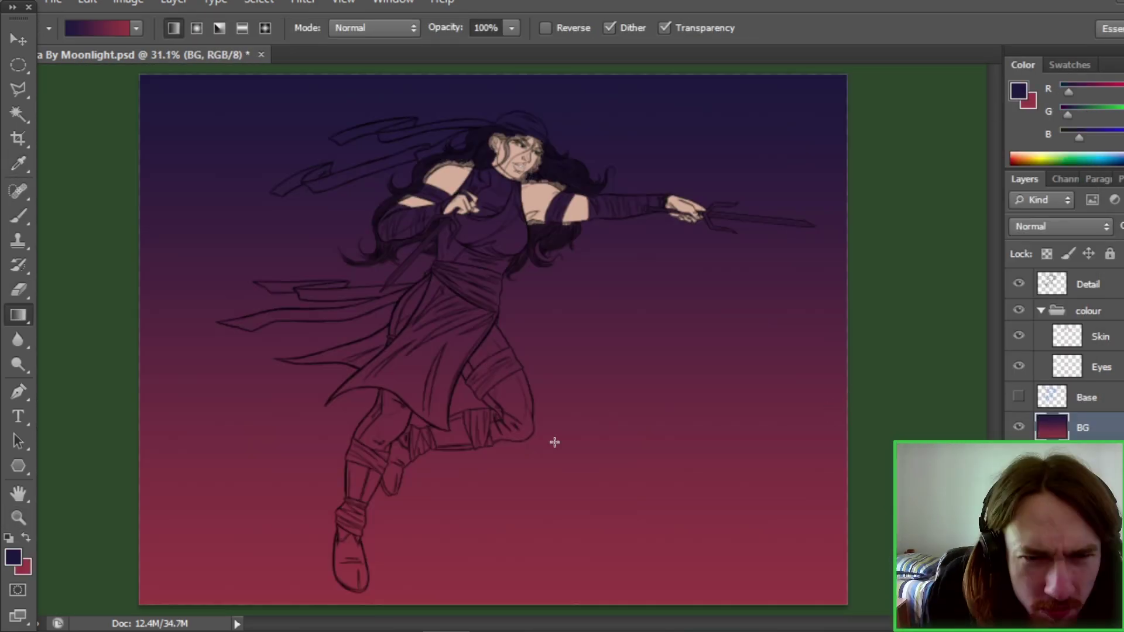
- Fill the BG layer with a vertical navy-to-crimson gradient and erase stray colour around the hands and arms on the Skin layer
left_click_drag(527, 151, 520, 612)
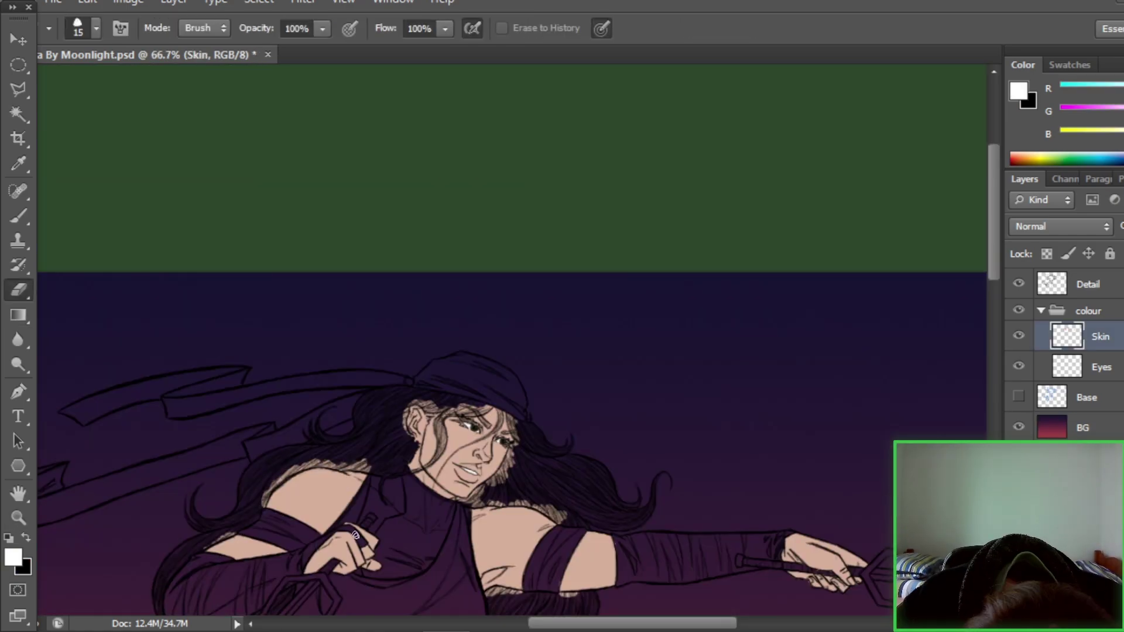
left_click_drag(356, 535, 496, 535)
left_click_drag(757, 552, 607, 469)
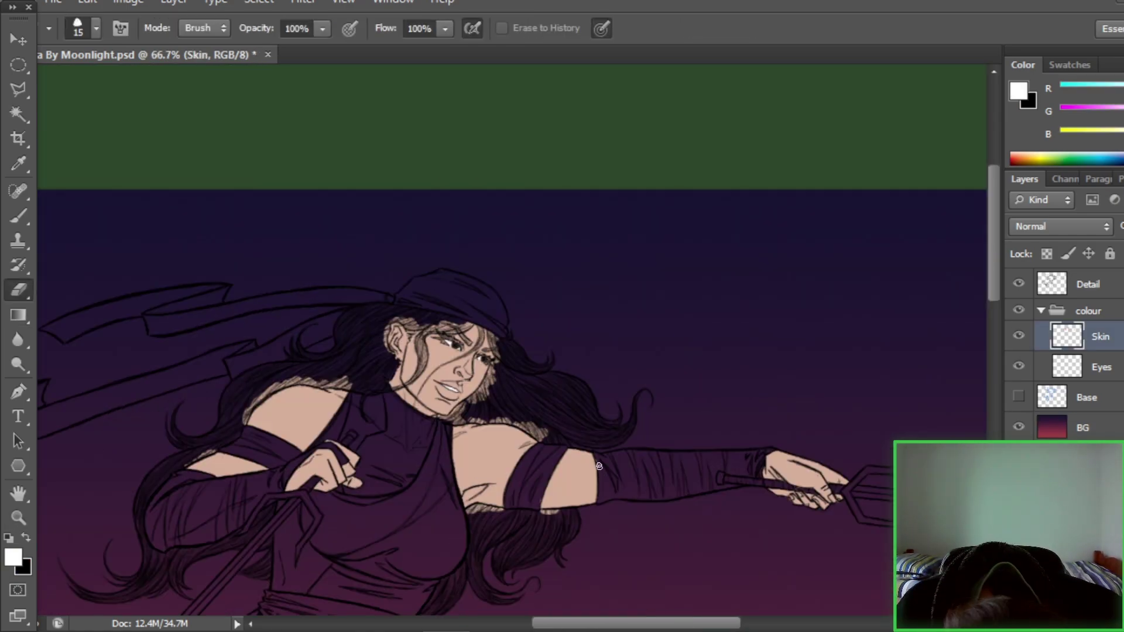
left_click_drag(522, 501, 511, 541)
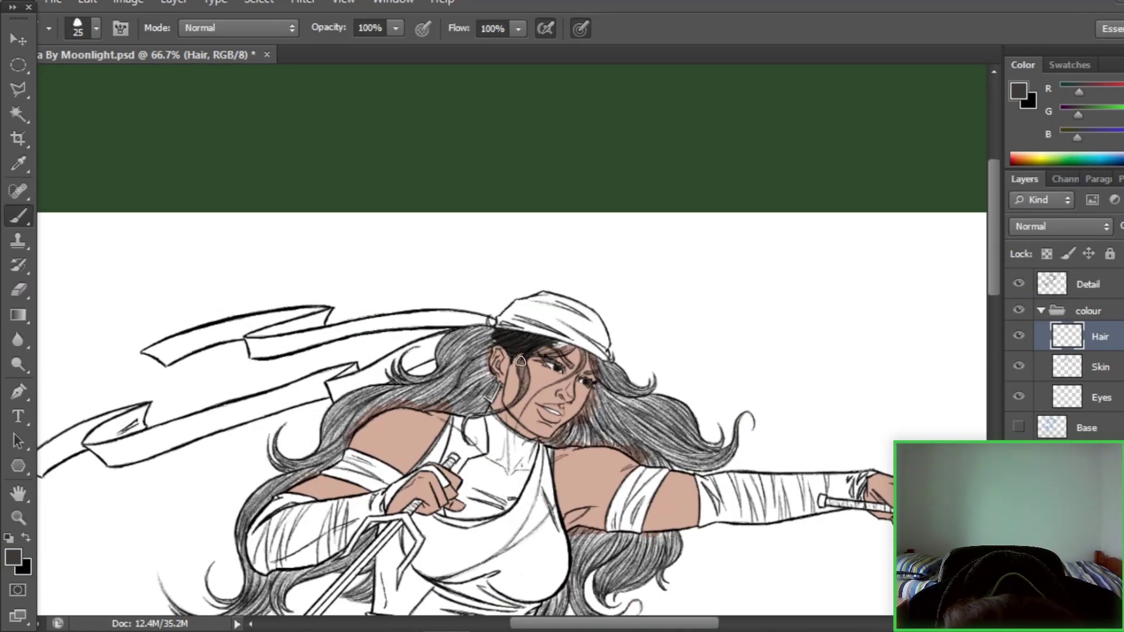
- Paint flat dark hair colour over the locks beside the face and the hair behind the near shoulder on the Hair layer
mouse_move(520, 362)
left_mouse_down()
mouse_move(565, 346)
mouse_move(521, 448)
left_mouse_up()
mouse_move(521, 448)
left_mouse_down()
mouse_move(510, 491)
mouse_move(509, 459)
left_mouse_up()
left_click_drag(498, 464, 468, 490)
left_click_drag(469, 410, 644, 410)
mouse_move(629, 425)
left_mouse_down()
mouse_move(650, 405)
mouse_move(638, 443)
mouse_move(667, 449)
mouse_move(606, 461)
mouse_move(704, 460)
left_mouse_up()
mouse_move(697, 447)
left_mouse_down()
mouse_move(611, 462)
mouse_move(603, 492)
left_mouse_up()
left_click_drag(699, 427, 668, 425)
key("e")
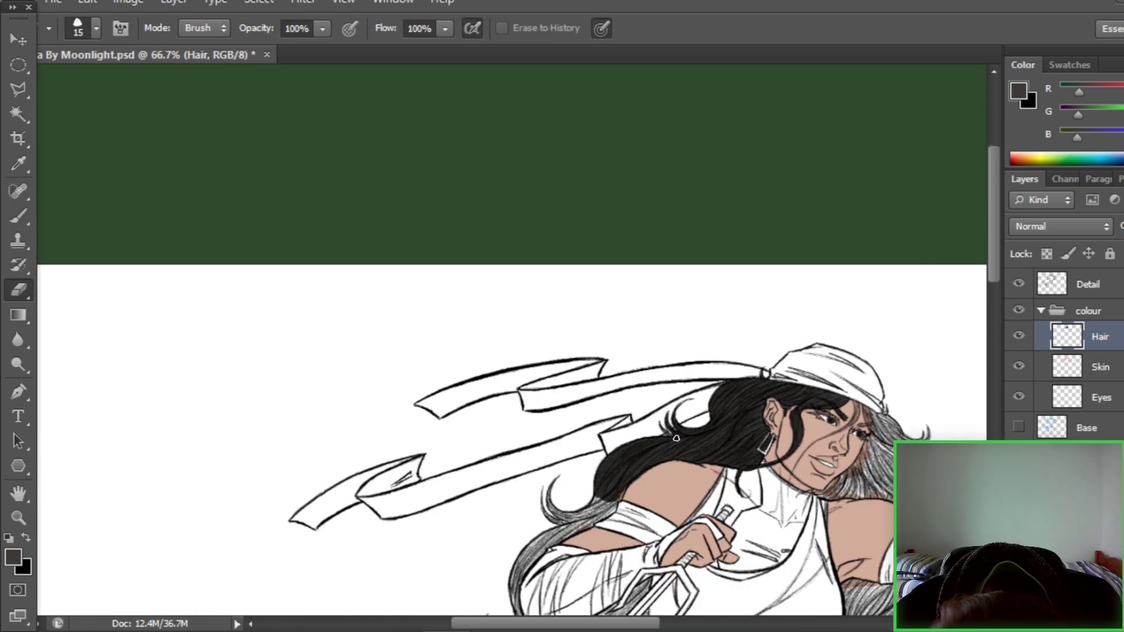
- Paint the long strands and curls flowing down behind the bent arm in the dark hair colour
key("b")
scroll(609, 410, "down", 3)
left_click_drag(615, 372, 524, 426)
scroll(568, 391, "up", 2)
mouse_move(592, 469)
left_mouse_down()
mouse_move(548, 480)
mouse_move(565, 474)
left_mouse_up()
scroll(564, 480, "up", 1)
scroll(563, 527, "down", 4)
mouse_move(522, 398)
left_mouse_down()
mouse_move(537, 452)
mouse_move(624, 425)
mouse_move(647, 401)
left_mouse_up()
mouse_move(557, 461)
left_mouse_down()
mouse_move(517, 471)
mouse_move(565, 490)
mouse_move(561, 457)
mouse_move(501, 477)
left_mouse_up()
scroll(515, 444, "up", 1)
mouse_move(497, 515)
left_mouse_down()
mouse_move(451, 502)
mouse_move(483, 516)
left_mouse_up()
left_click_drag(994, 310, 994, 302)
left_click_drag(641, 501, 628, 532)
scroll(639, 576, "up", 4)
- Fill the wavy hair streaming out behind the face above the outstretched arm with the dark hair colour
left_click_drag(647, 622, 714, 622)
mouse_move(564, 462)
left_mouse_down()
mouse_move(588, 481)
mouse_move(630, 568)
left_mouse_up()
mouse_move(511, 545)
left_mouse_down()
mouse_move(582, 538)
mouse_move(563, 493)
mouse_move(551, 512)
mouse_move(659, 564)
mouse_move(615, 492)
mouse_move(635, 504)
mouse_move(671, 573)
mouse_move(691, 562)
mouse_move(710, 520)
left_mouse_up()
left_click_drag(993, 263, 993, 262)
left_click_drag(530, 473, 510, 473)
left_click_drag(994, 252, 994, 248)
scroll(769, 503, "down", 10)
mouse_move(577, 418)
left_mouse_down()
mouse_move(556, 432)
mouse_move(551, 416)
left_mouse_up()
scroll(562, 422, "up", 4)
mouse_move(575, 541)
left_mouse_down()
mouse_move(575, 602)
mouse_move(619, 533)
mouse_move(589, 565)
left_mouse_up()
- Finish the flat hair colour on the remaining strands and curled tips beneath the outstretched arm
key("e")
key("b")
scroll(978, 299, "down", 6)
mouse_move(521, 468)
left_mouse_down()
mouse_move(498, 516)
mouse_move(533, 465)
left_mouse_up()
scroll(537, 432, "up", 4)
left_click_drag(545, 549, 586, 562)
scroll(545, 410, "down", 2)
- Create a layer named Lips, choose a dark red and paint the lips with it
key("ctrl+shift+alt+n")
double_click(1101, 367)
type("Lips")
key("Return")
left_click(1019, 91)
left_click_drag(507, 299, 528, 304)
mouse_move(994, 299)
left_mouse_down()
mouse_move(996, 234)
mouse_move(995, 294)
left_mouse_up()
mouse_move(527, 352)
left_mouse_down()
mouse_move(443, 305)
mouse_move(498, 433)
left_mouse_up()
- Choose a light grey and paint the sai held in the bent arm's hand on the Silver layer, erasing stray colour around the blade
left_click(15, 552)
left_click(836, 284)
left_click(580, 234)
left_click(1022, 174)
left_click_drag(417, 452, 432, 457)
left_click_drag(527, 410, 705, 395)
mouse_move(506, 544)
left_mouse_down()
mouse_move(541, 504)
mouse_move(543, 569)
left_mouse_up()
left_click_drag(994, 251, 994, 297)
left_click_drag(509, 366, 404, 480)
key("e")
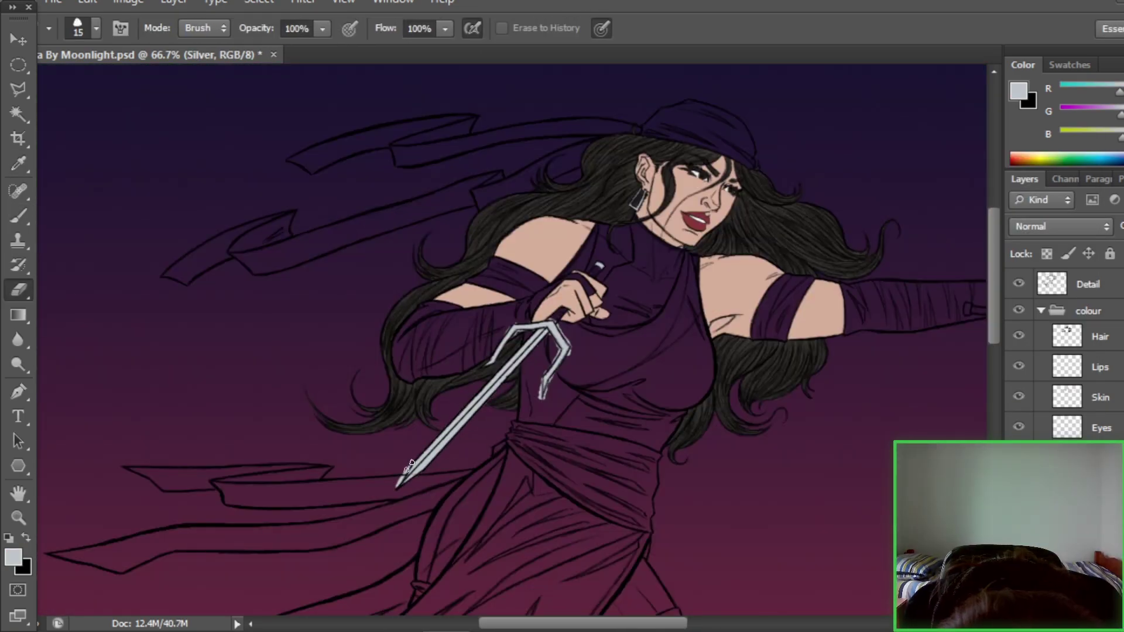
left_click_drag(994, 296, 994, 270)
left_click_drag(572, 427, 546, 493)
- Paint the sai in the outstretched hand light grey on the Silver layer and erase the spill along its blade
key("b")
left_click_drag(890, 473, 466, 496)
left_click(596, 494)
left_click_drag(591, 514, 655, 551)
mouse_move(600, 510)
left_mouse_down()
mouse_move(817, 536)
mouse_move(641, 507)
mouse_move(606, 487)
mouse_move(655, 492)
mouse_move(592, 539)
mouse_move(790, 535)
left_mouse_up()
key("e")
key("b")
key("e")
left_click_drag(791, 535, 829, 539)
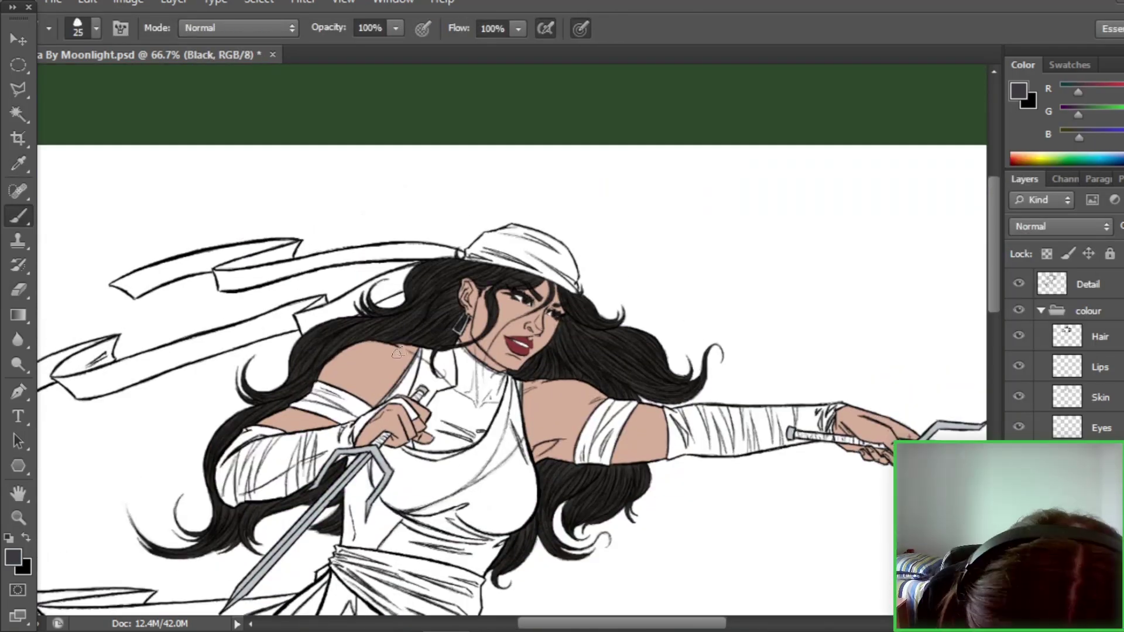
- Paint the neck and chest panel and the leggings on both legs dark grey on the Black layer
left_click_drag(779, 375, 832, 422)
left_click_drag(400, 335, 410, 351)
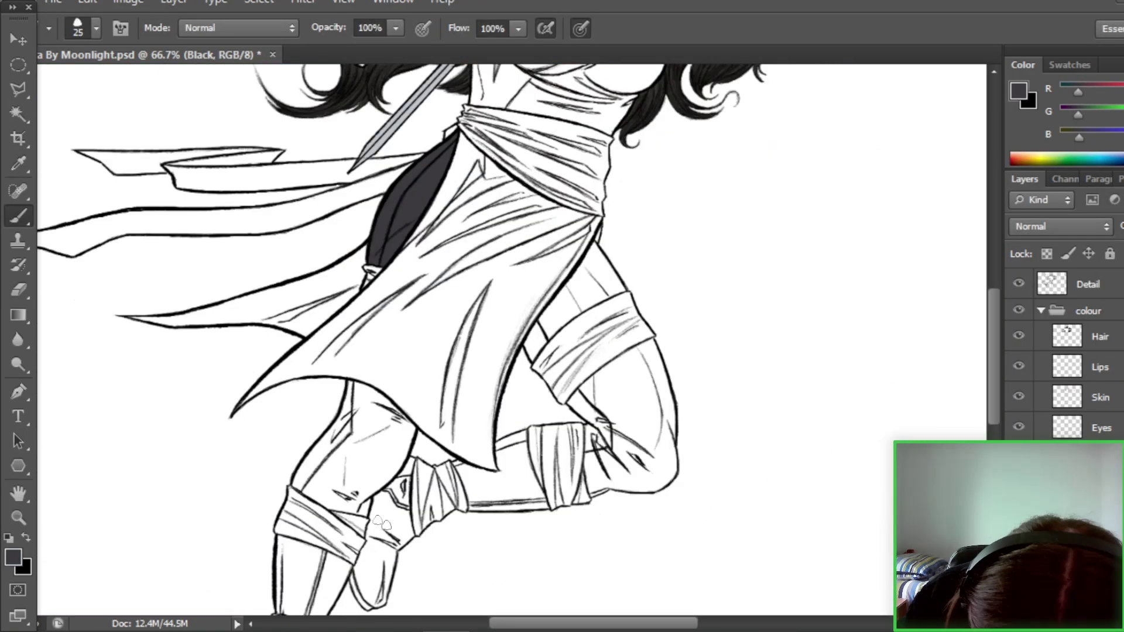
mouse_move(351, 468)
left_mouse_down()
mouse_move(372, 451)
mouse_move(351, 480)
left_mouse_up()
mouse_move(563, 436)
left_mouse_down()
mouse_move(579, 453)
mouse_move(595, 393)
mouse_move(609, 440)
left_mouse_up()
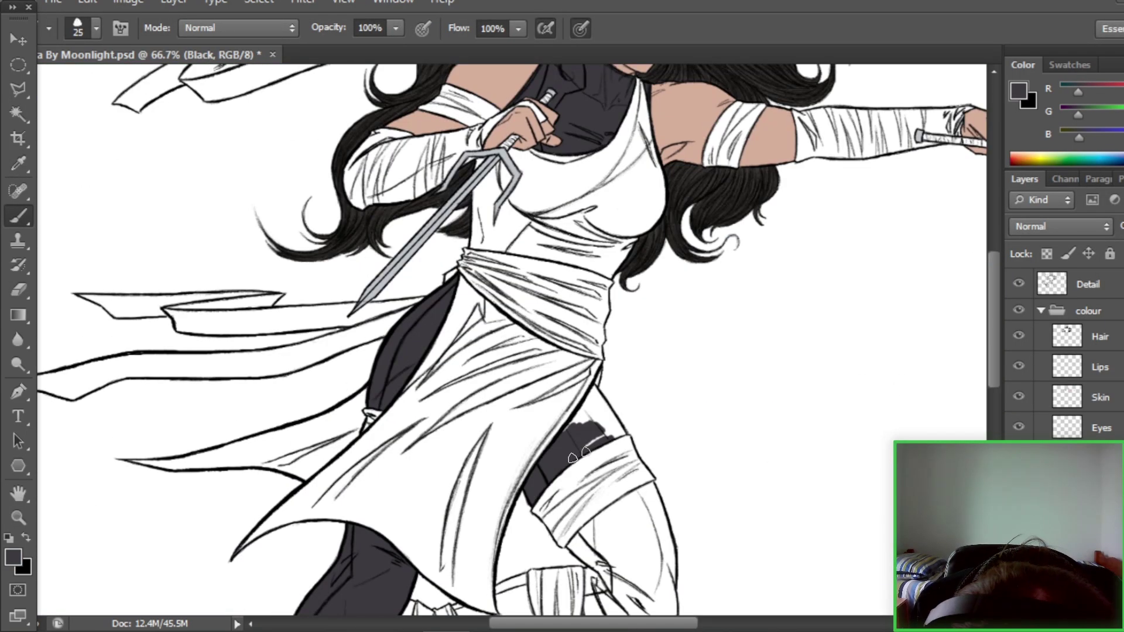
scroll(609, 442, "down", 3)
mouse_move(627, 539)
left_mouse_down()
mouse_move(603, 509)
mouse_move(622, 480)
mouse_move(673, 506)
mouse_move(612, 562)
left_mouse_up()
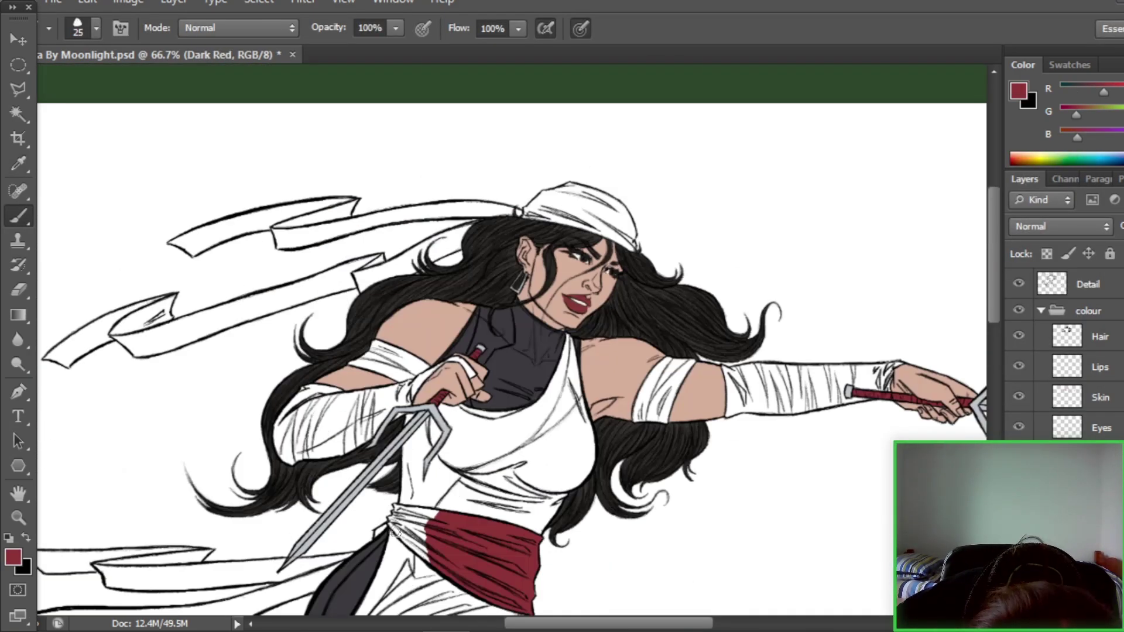
- Paint the waist sash and its long trailing tails dark red on the Dark Red layer
left_click_drag(399, 515, 421, 551)
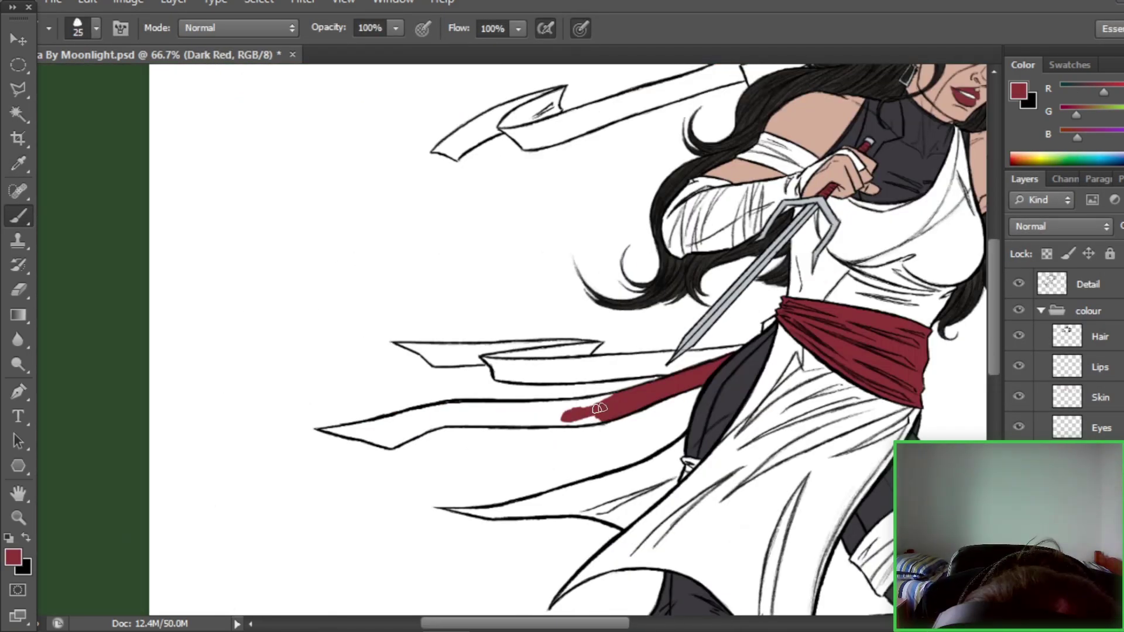
mouse_move(585, 404)
left_mouse_down()
mouse_move(392, 433)
mouse_move(317, 428)
left_mouse_up()
scroll(527, 469, "up", 3)
left_click_drag(644, 518, 410, 511)
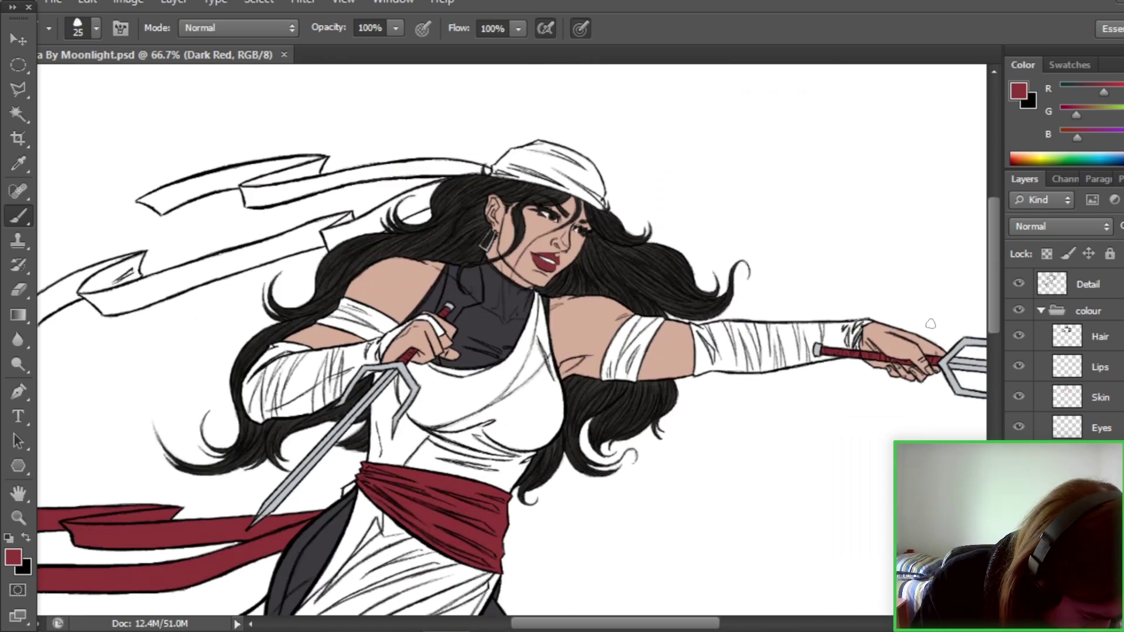
- Paint the boots' ankle trim, sole edges and side stripes dark red on the Dark Red layer
left_click_drag(994, 322, 993, 396)
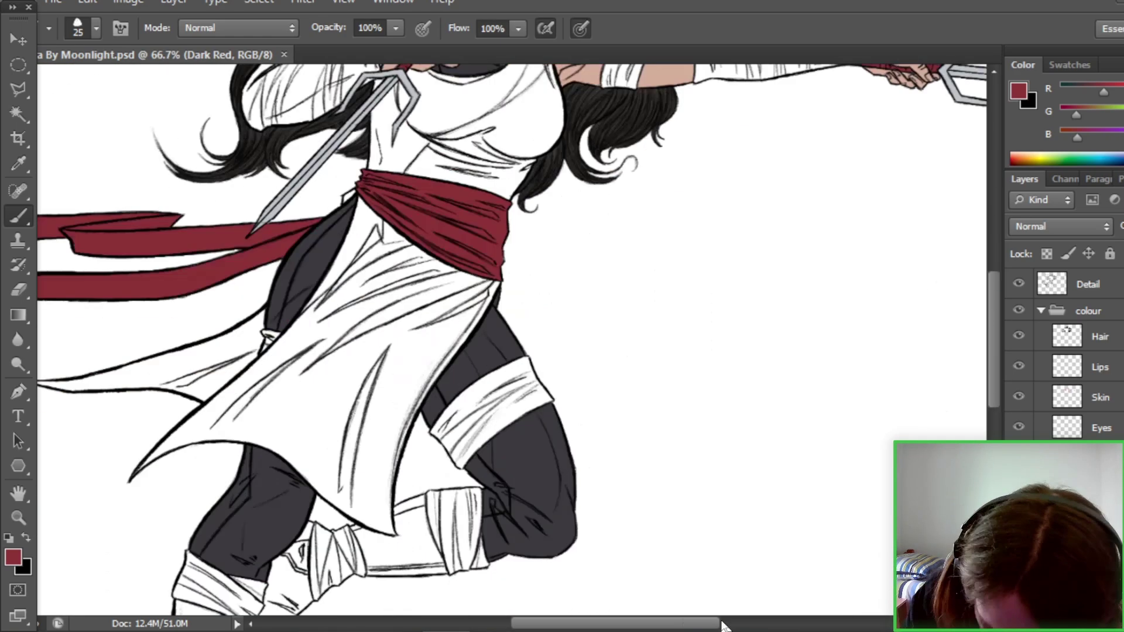
left_click_drag(351, 423, 366, 446)
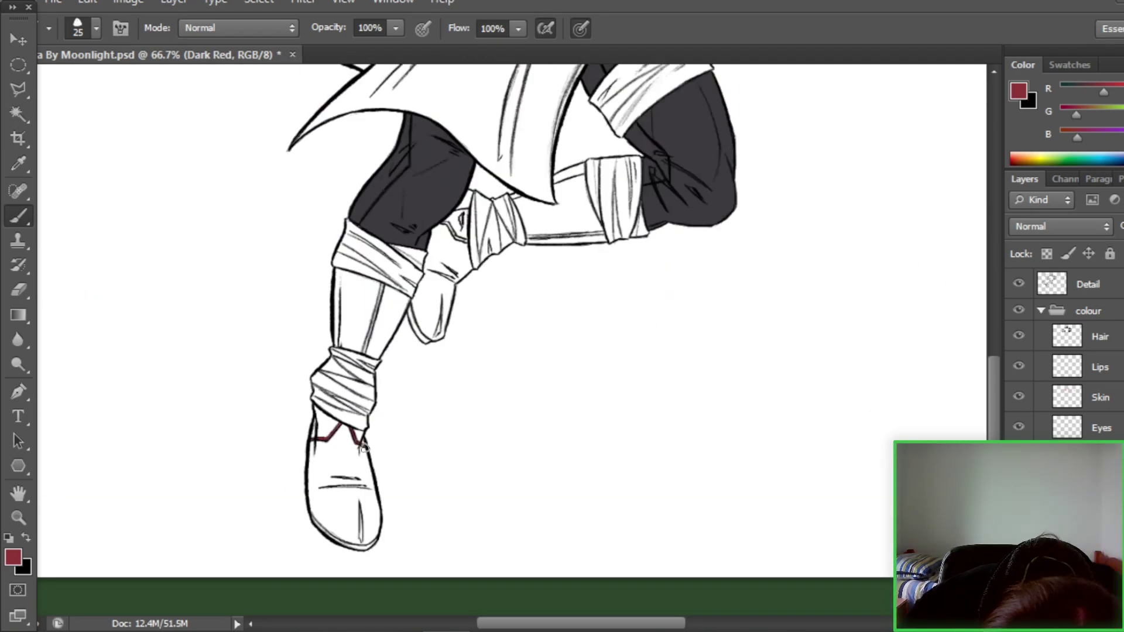
left_click_drag(994, 404, 993, 392)
left_click_drag(342, 589, 378, 577)
left_click_drag(996, 391, 996, 366)
left_click_drag(365, 491, 383, 426)
scroll(998, 368, "up", 10)
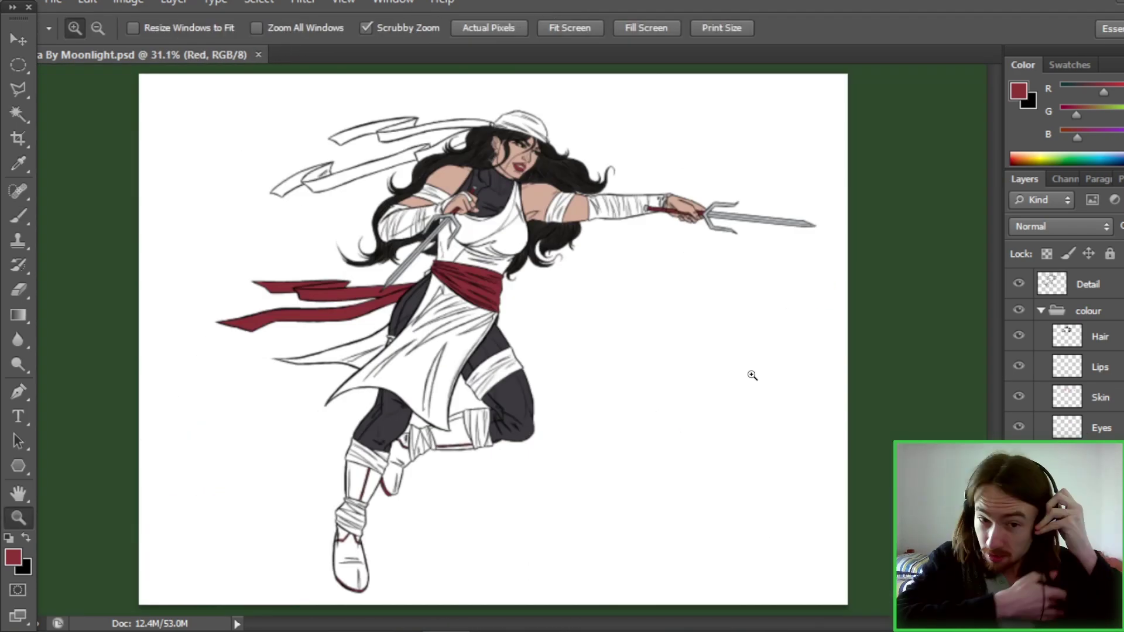
- Paint the top, the bent arm's wraps and the outstretched arm's upper band bright red on the Red layer
left_click(603, 264)
left_click(19, 216)
left_click_drag(530, 331, 410, 462)
left_click_drag(387, 352, 264, 422)
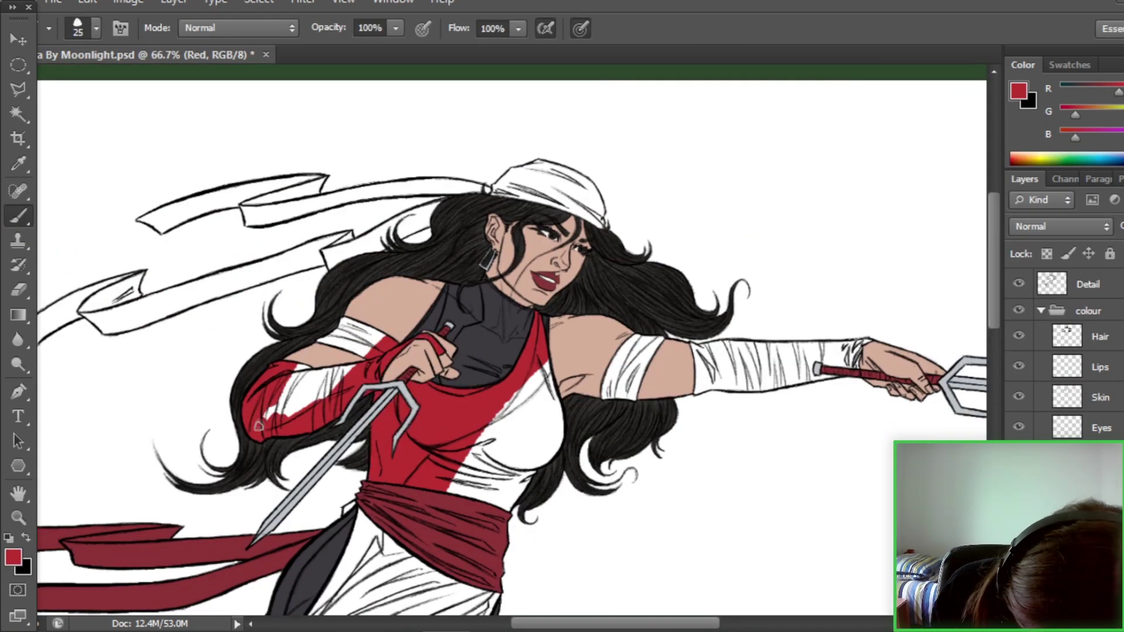
left_click_drag(551, 398, 486, 486)
left_click_drag(650, 345, 620, 392)
- Paint the headscarf and its long fluttering tails bright red on the Red layer, cleaning up stray colour
left_click_drag(994, 261, 994, 225)
mouse_move(501, 325)
left_mouse_down()
mouse_move(539, 314)
mouse_move(602, 357)
mouse_move(859, 354)
left_mouse_up()
mouse_move(677, 354)
left_mouse_down()
mouse_move(610, 394)
mouse_move(574, 391)
mouse_move(574, 461)
left_mouse_up()
mouse_move(583, 457)
left_mouse_down()
mouse_move(508, 477)
mouse_move(575, 363)
left_mouse_up()
mouse_move(524, 392)
left_mouse_down()
mouse_move(448, 419)
mouse_move(450, 389)
left_mouse_up()
left_click_drag(455, 386, 455, 527)
left_click_drag(404, 553, 345, 571)
left_click_drag(761, 430, 592, 395)
mouse_move(639, 391)
left_mouse_down()
mouse_move(454, 412)
mouse_move(427, 398)
mouse_move(477, 382)
left_mouse_up()
mouse_move(412, 391)
left_mouse_down()
mouse_move(575, 429)
mouse_move(463, 467)
left_mouse_up()
key("e")
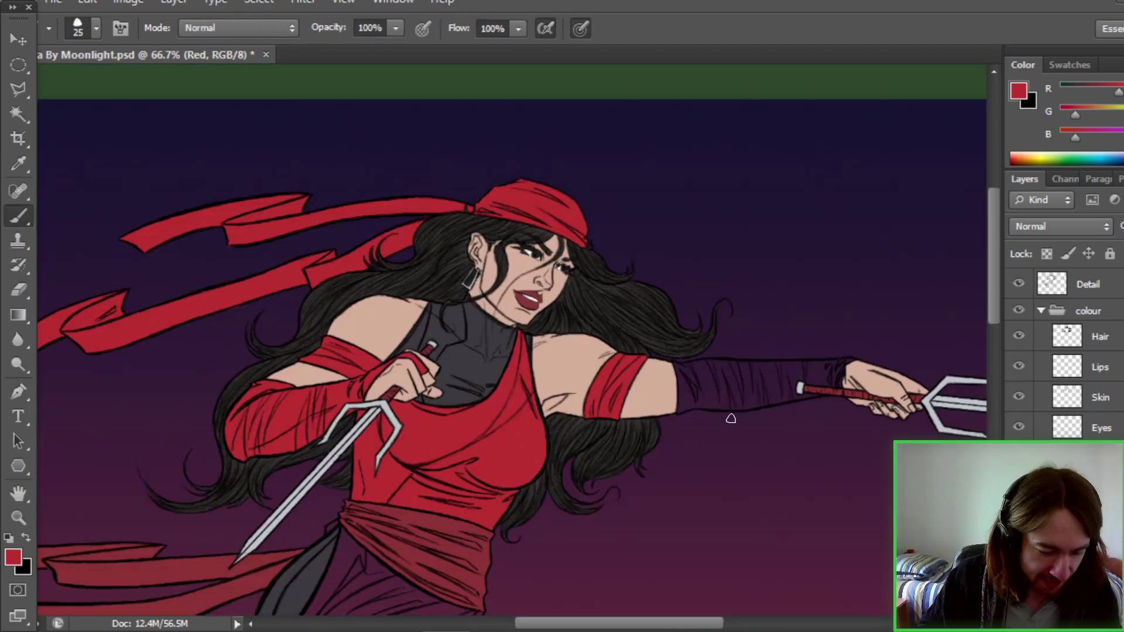
- Paint the outstretched forearm wrap and the skirt with its trailing back panel bright red on the Red layer
left_click_drag(731, 419, 510, 418)
mouse_move(459, 380)
left_mouse_down()
mouse_move(458, 411)
mouse_move(496, 408)
mouse_move(489, 391)
mouse_move(539, 356)
left_mouse_up()
left_click_drag(476, 416, 476, 471)
mouse_move(995, 289)
left_mouse_down()
mouse_move(998, 251)
mouse_move(996, 348)
left_mouse_up()
mouse_move(442, 348)
left_mouse_down()
mouse_move(406, 419)
mouse_move(317, 521)
left_mouse_up()
left_click_drag(995, 345, 995, 377)
left_click_drag(445, 410, 420, 524)
left_click_drag(996, 361, 996, 339)
left_click_drag(606, 623, 548, 623)
mouse_move(554, 489)
left_mouse_down()
mouse_move(521, 541)
mouse_move(531, 447)
mouse_move(346, 487)
left_mouse_up()
left_click_drag(996, 342, 995, 362)
left_click_drag(548, 623, 596, 623)
- Paint the thigh wrap and the lower-leg wraps of the bent leg bright red on the Red layer
left_click_drag(579, 404, 526, 449)
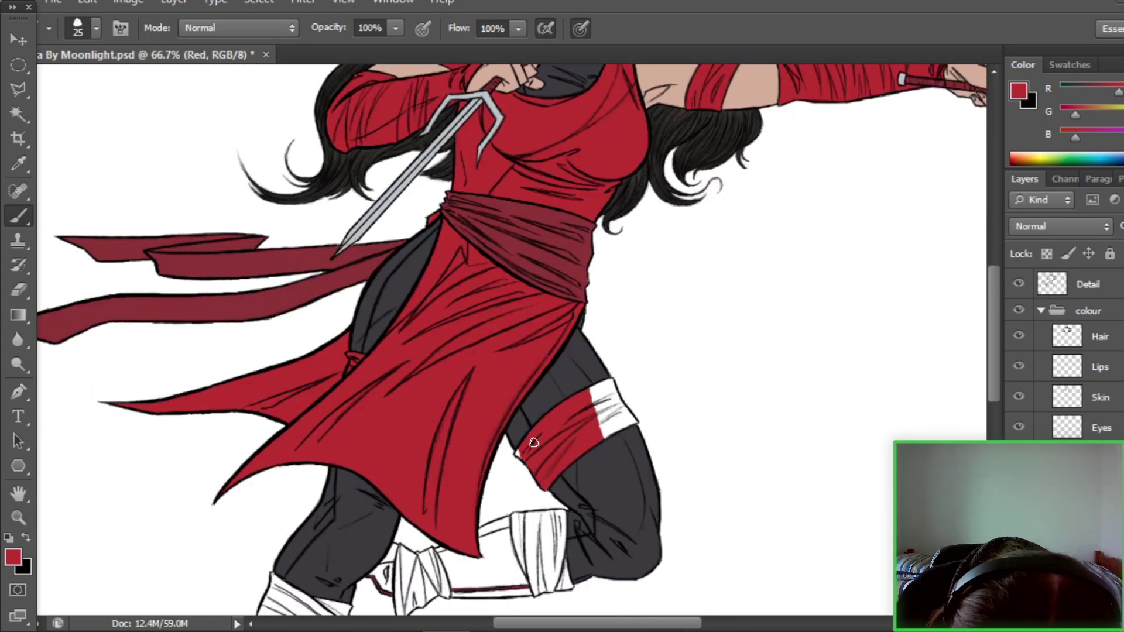
left_click_drag(996, 346, 995, 324)
left_click_drag(609, 486, 620, 516)
left_click_drag(995, 317, 996, 371)
mouse_move(530, 439)
left_mouse_down()
mouse_move(630, 396)
mouse_move(528, 429)
mouse_move(399, 580)
mouse_move(510, 486)
left_mouse_up()
left_click_drag(994, 358, 994, 342)
left_click_drag(560, 540, 650, 534)
- Paint the boots and the extended leg's shin and ankle wraps bright red, erasing colour outside the line art
left_click_drag(995, 345, 994, 357)
mouse_move(433, 528)
left_mouse_down()
mouse_move(380, 487)
mouse_move(362, 505)
left_mouse_up()
left_click_drag(994, 366, 995, 408)
mouse_move(363, 521)
left_mouse_down()
mouse_move(339, 572)
mouse_move(345, 450)
left_mouse_up()
left_click_drag(995, 409, 995, 400)
left_click_drag(401, 479, 387, 537)
key("e")
left_click_drag(994, 400, 990, 320)
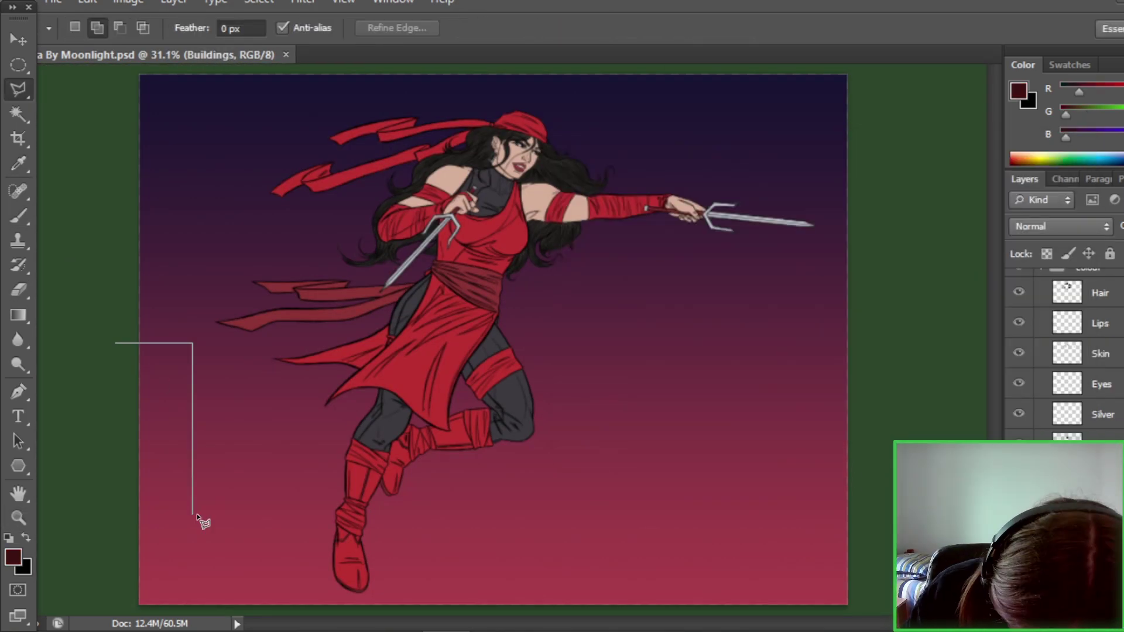
- Outline a stepped city skyline of rectangular rooftops across the lower background with the Polygonal Lasso on the Buildings layer
left_click(192, 518)
left_click(257, 518)
left_click(257, 484)
left_click(304, 484)
left_click(305, 550)
left_click(314, 506)
left_click(379, 520)
left_click(394, 474)
left_click(460, 475)
left_click(460, 538)
left_click(466, 462)
left_click(475, 455)
left_click(527, 456)
left_click(527, 572)
left_click(556, 572)
left_click(556, 405)
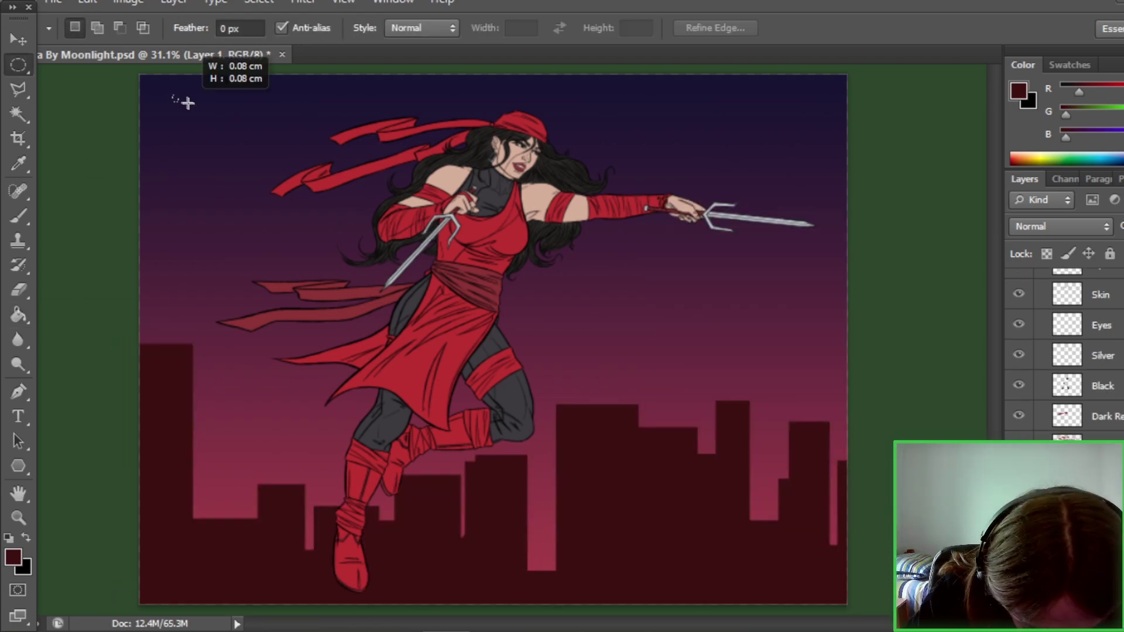
- Select a large circle for the moon behind the headscarf tails and trace its edge in black on the Moon layer
left_click_drag(188, 88, 364, 264)
key("ctrl+plus")
key("b")
mouse_move(274, 445)
left_mouse_down()
mouse_move(422, 276)
mouse_move(592, 321)
mouse_move(664, 383)
left_mouse_up()
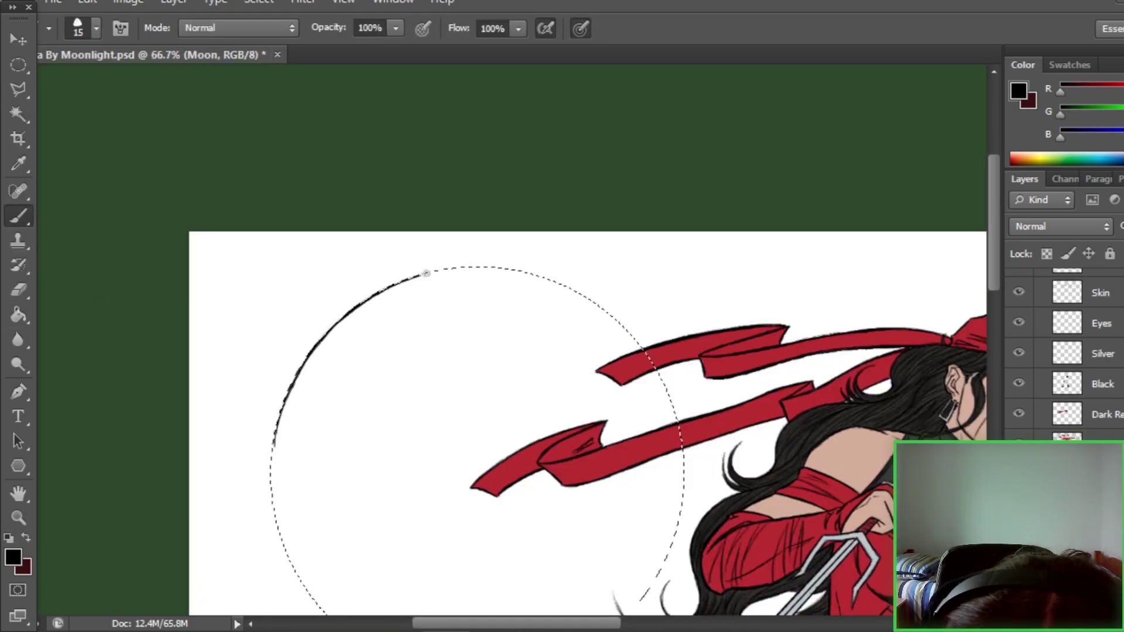
scroll(663, 383, "down", 3)
left_click_drag(665, 295, 647, 299)
left_click(18, 290)
left_click(23, 222)
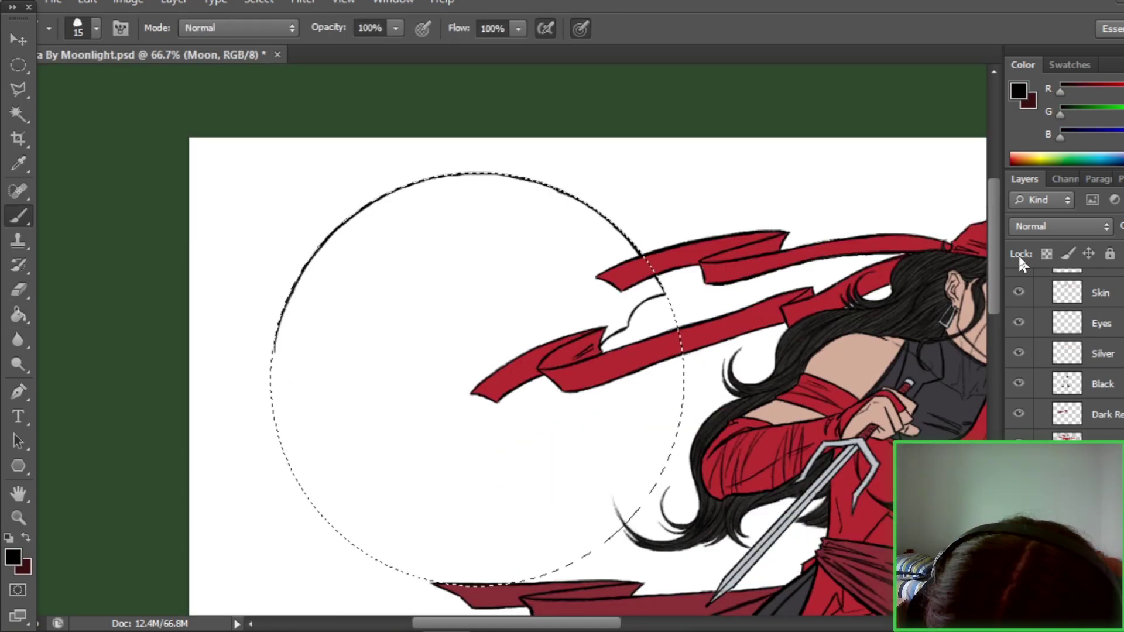
left_click_drag(269, 328, 451, 410)
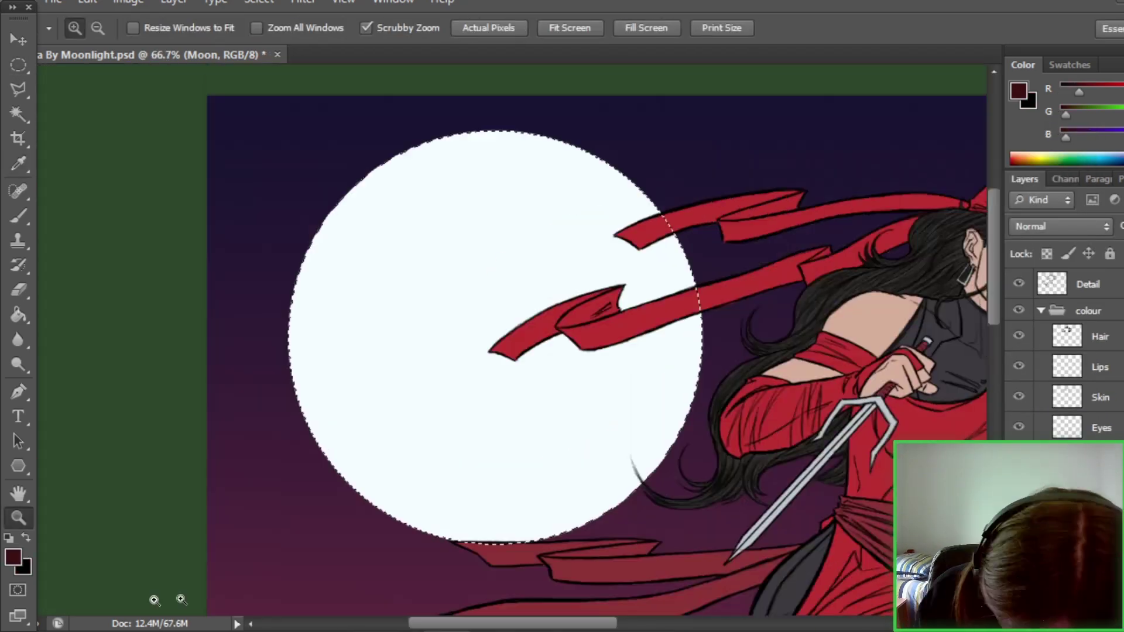
- Paint light grey craters and surface marks across the white moon and add a soft white glow around its edge
key("m")
key("b")
left_click_drag(386, 234, 342, 268)
left_click_drag(439, 343, 442, 355)
left_click_drag(673, 377, 681, 386)
left_click_drag(316, 342, 315, 370)
left_click_drag(358, 451, 445, 493)
left_click_drag(462, 262, 521, 277)
left_click_drag(606, 190, 639, 216)
left_click_drag(578, 247, 615, 272)
left_click_drag(525, 526, 529, 530)
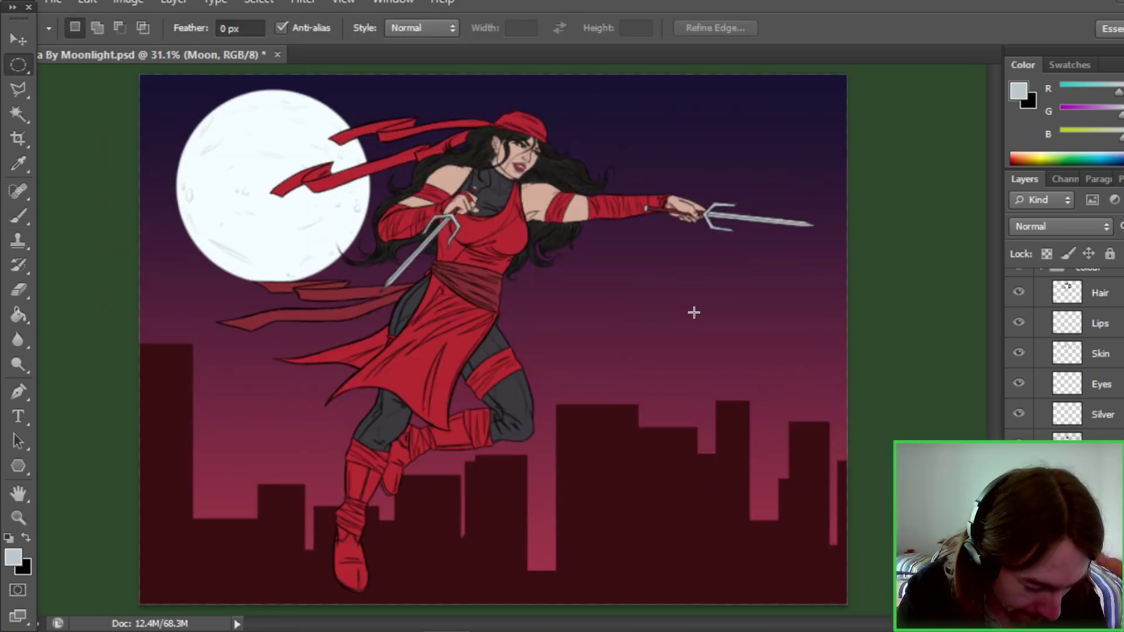
key("z")
left_click(998, 46)
- Add a new layer clipped to the Hair layer and shade the hair with a very dark purple-grey brush
left_click(1101, 336)
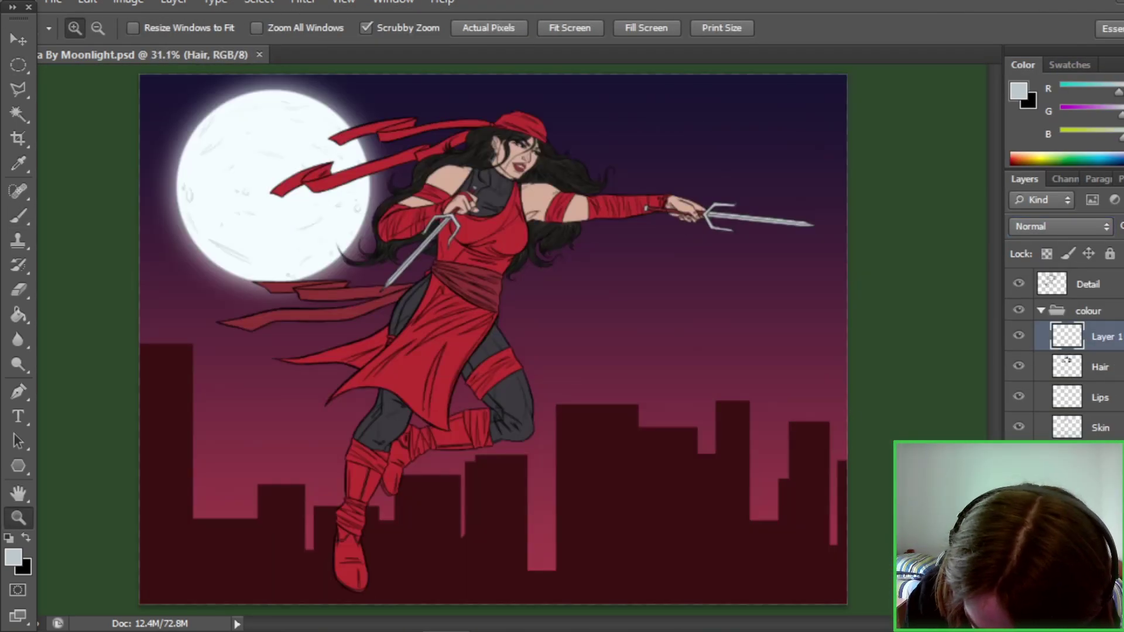
key("ctrl+shift+alt+n")
key("ctrl+alt+g")
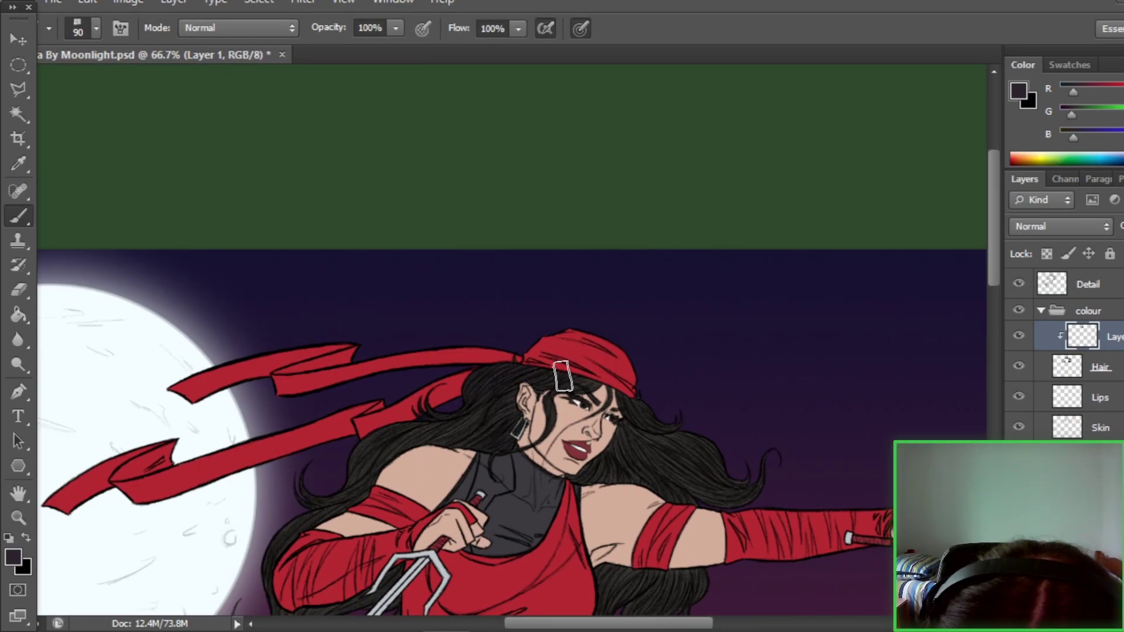
left_click_drag(995, 281, 994, 332)
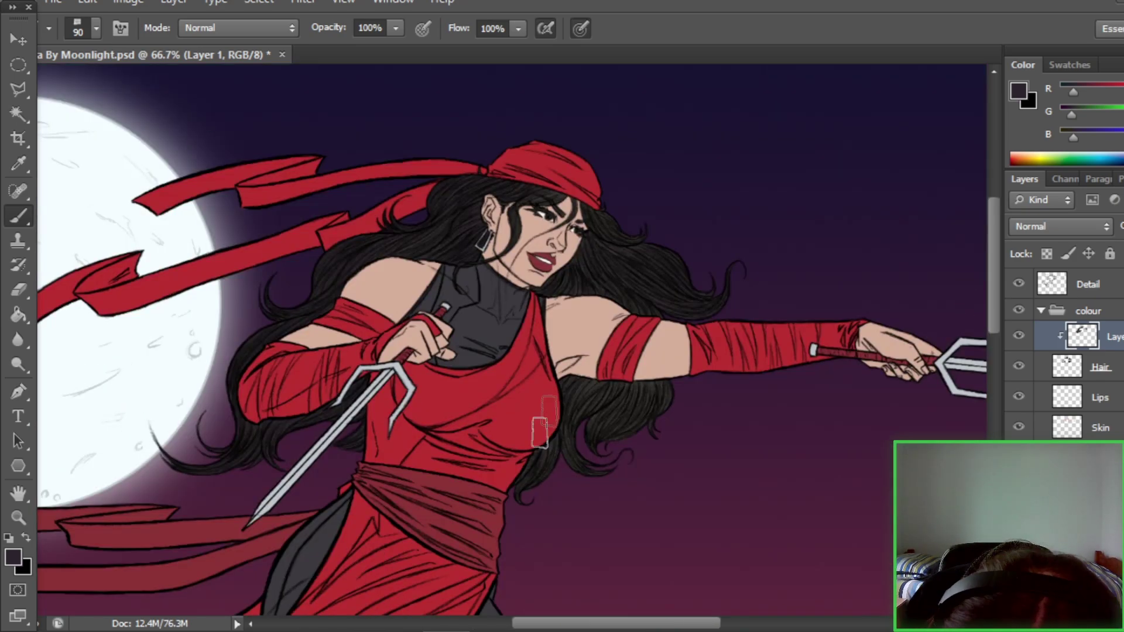
- Choose lighter purple-grey tones and paint highlights through the hair on the clipped hair layer
scroll(573, 451, "up", 3)
left_click(13, 557)
left_click(615, 509)
left_click(610, 332)
mouse_move(838, 410)
left_mouse_down()
mouse_move(839, 293)
mouse_move(839, 421)
mouse_move(838, 266)
left_mouse_up()
left_click(1022, 174)
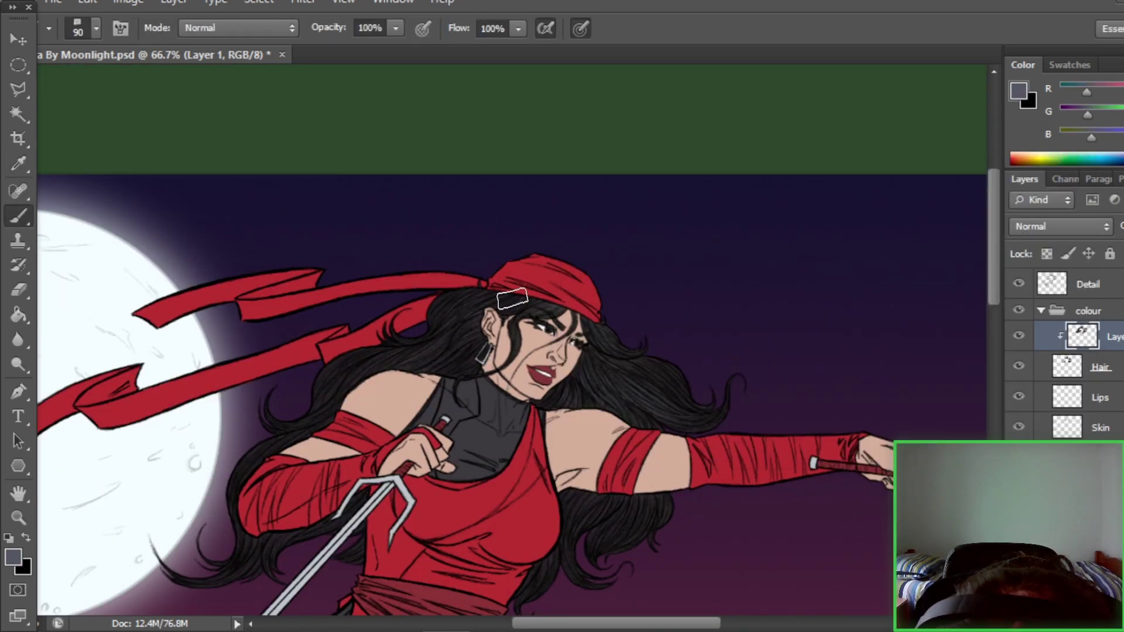
left_click(13, 557)
left_click(837, 420)
left_click(1023, 174)
scroll(606, 451, "up", 2)
mouse_move(994, 243)
left_mouse_down()
mouse_move(978, 339)
mouse_move(980, 269)
left_mouse_up()
- Add a layer clipped to the Lips layer and shade and highlight the lips, using pale pink for the highlight
left_click(1100, 398)
left_click(13, 557)
left_click(1023, 174)
left_click(13, 557)
left_click(1023, 174)
left_click(13, 557)
left_click(1023, 174)
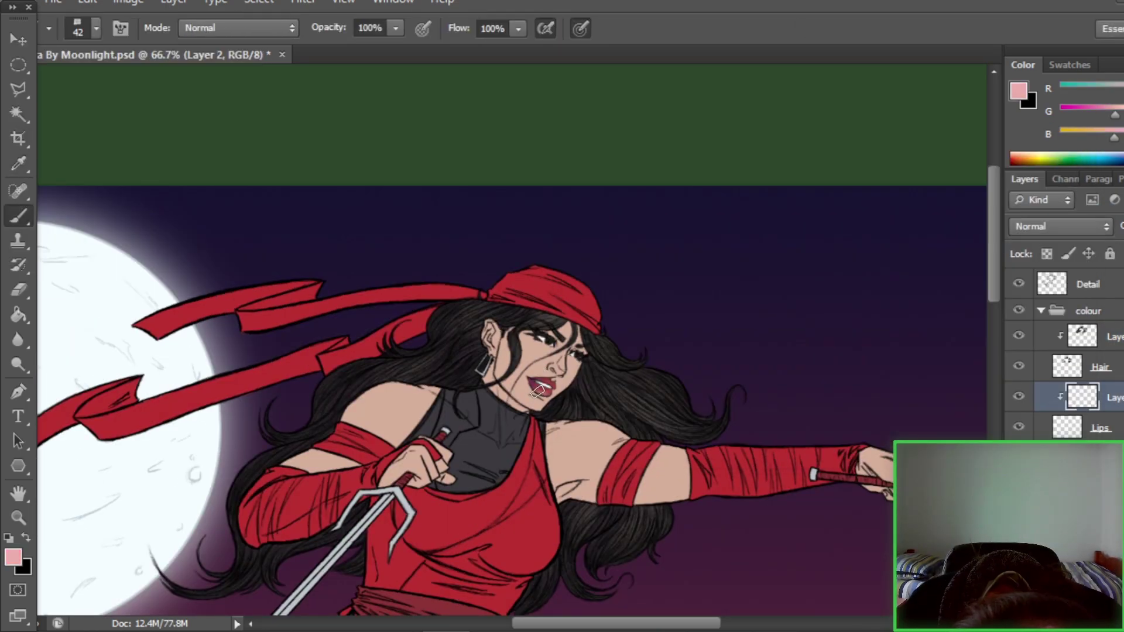
- Clip a new layer to the Skin layer and paint muted purple shadows on the face, shoulders, arms and hands
right_click(1106, 457)
left_click(996, 193)
left_click(13, 556)
left_click(838, 227)
left_click(656, 342)
left_click(1023, 174)
left_click_drag(551, 352, 571, 332)
mouse_move(491, 325)
left_mouse_down()
mouse_move(492, 362)
mouse_move(524, 392)
left_mouse_up()
left_click_drag(521, 345, 497, 404)
left_click_drag(615, 623, 590, 623)
mouse_move(468, 410)
left_mouse_down()
mouse_move(521, 404)
mouse_move(492, 434)
left_mouse_up()
left_click_drag(410, 460, 469, 465)
left_click_drag(507, 474, 529, 459)
left_click_drag(591, 623, 617, 623)
mouse_move(548, 433)
left_mouse_down()
mouse_move(571, 486)
mouse_move(622, 463)
mouse_move(550, 486)
left_mouse_up()
left_click_drag(617, 623, 690, 623)
left_click_drag(492, 462, 545, 475)
left_click_drag(690, 623, 618, 623)
- Choose a light peach colour and paint highlights on the face, arms and hands on the clipped skin layer
mouse_move(993, 285)
left_mouse_down()
mouse_move(979, 275)
mouse_move(979, 290)
left_mouse_up()
left_click(13, 556)
left_click(838, 387)
left_click(638, 193)
left_click(1023, 174)
mouse_move(617, 623)
left_mouse_down()
mouse_move(667, 623)
mouse_move(632, 623)
left_mouse_up()
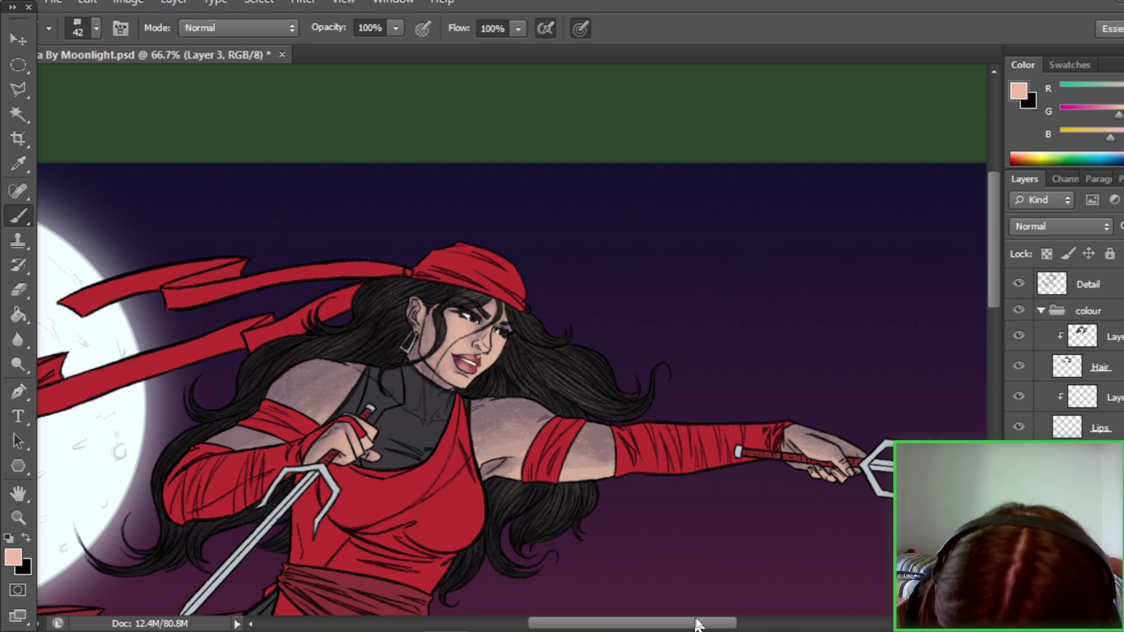
scroll(337, 446, "up", 2)
scroll(337, 445, "left", 3)
scroll(424, 458, "up", 2)
scroll(527, 439, "down", 4)
scroll(527, 439, "right", 7)
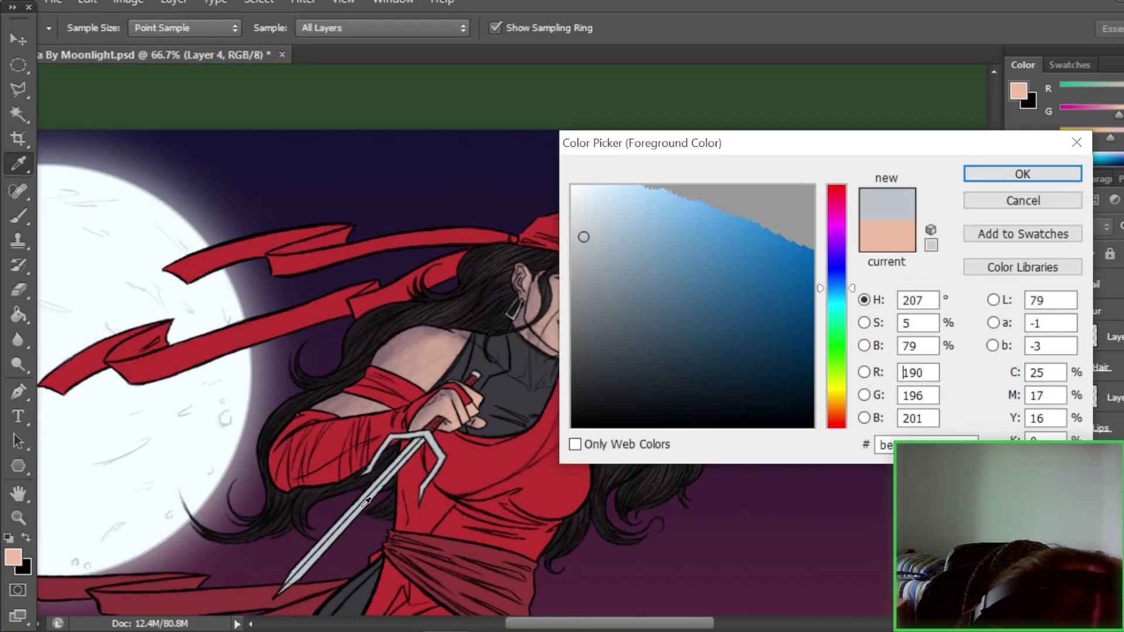
- Shade the sais with dark grey and highlight them on a layer clipped to Silver, basing the colours on the sampled blade silver
key("Return")
scroll(542, 432, "right", 15)
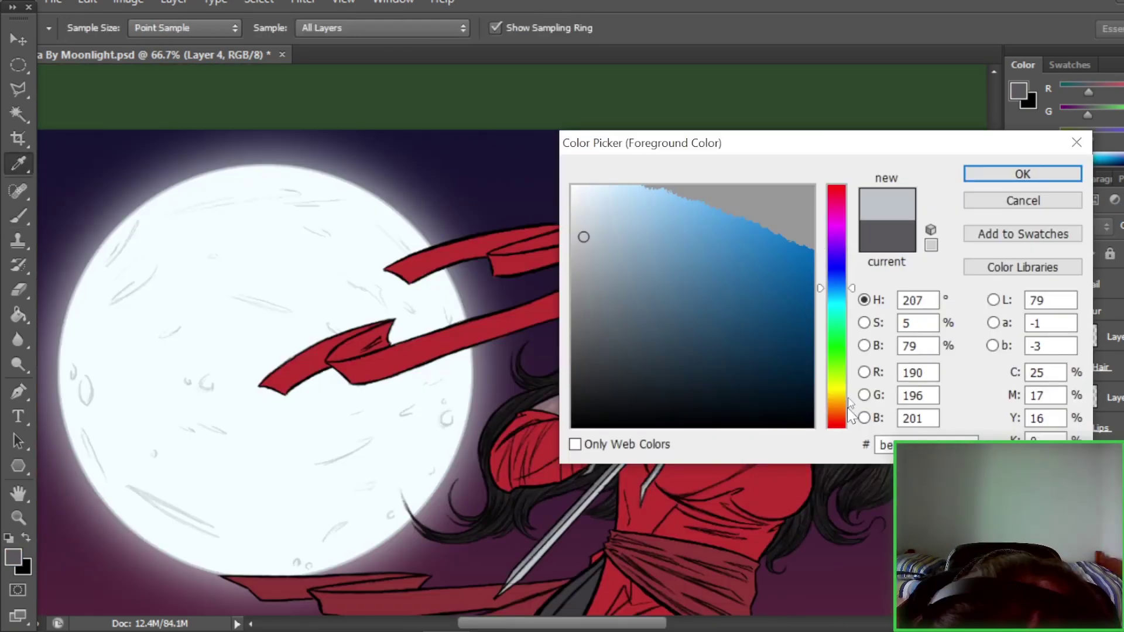
key("Return")
scroll(543, 433, "right", 15)
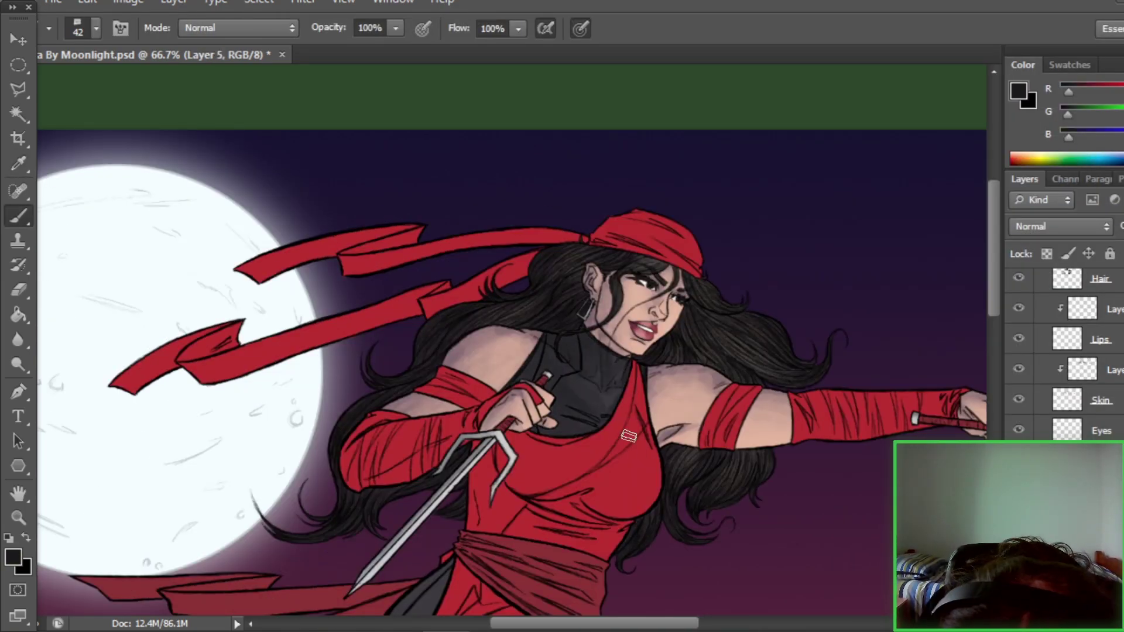
- Shade the black top and leggings with near-black and highlight them with mid grey on a layer clipped to Black
scroll(364, 571, "down", 2)
scroll(363, 571, "left", 1)
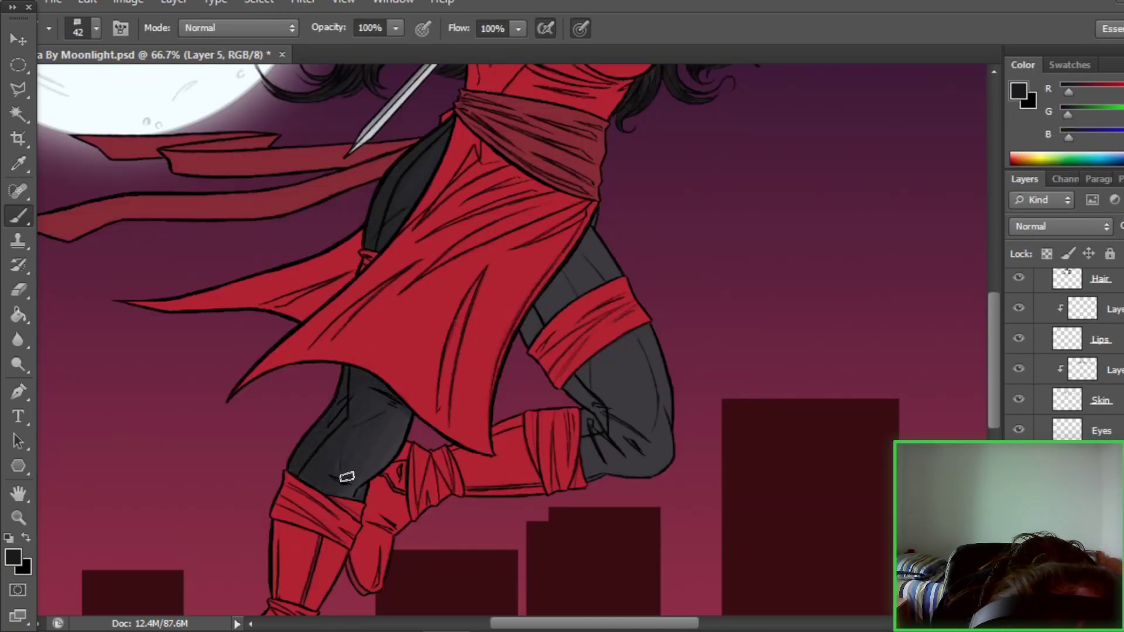
scroll(345, 470, "right", 2)
scroll(344, 470, "up", 1)
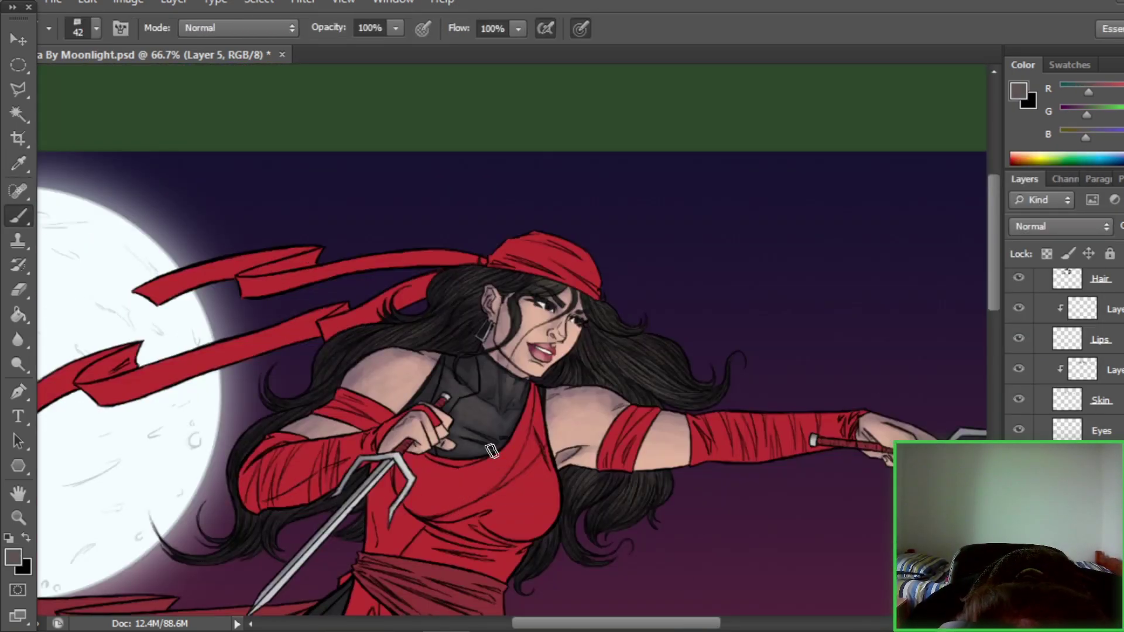
scroll(479, 463, "down", 2)
scroll(479, 463, "down", 3)
scroll(456, 460, "left", 2)
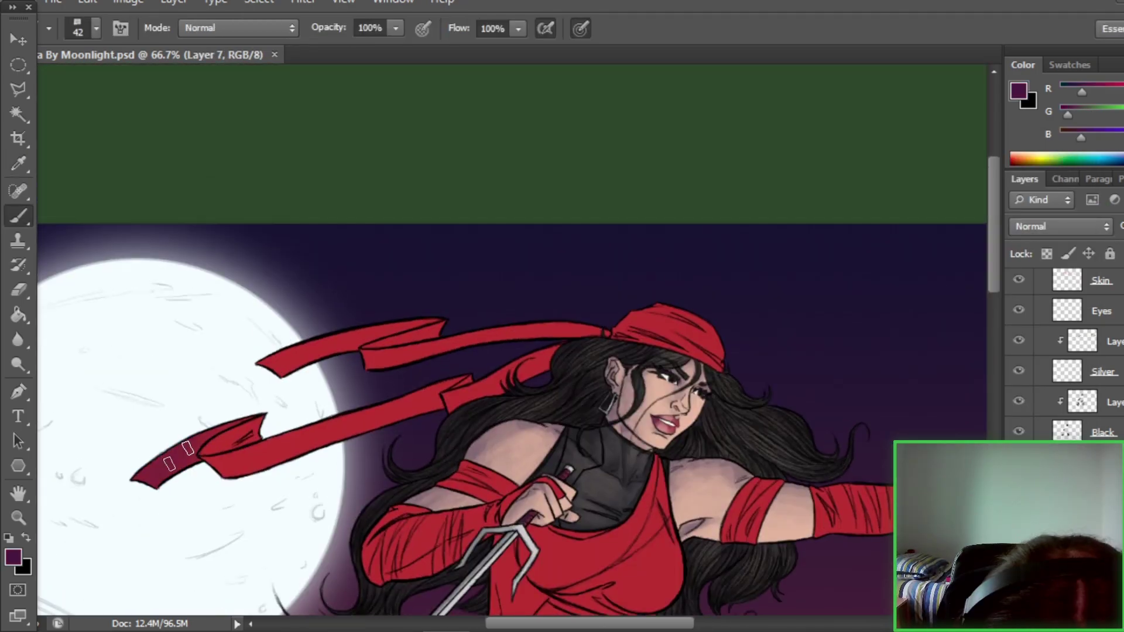
- Paint dark purple shadows on the red headscarf and its tails, the arm wraps and the bodice on the clipped red-shading layer
mouse_move(120, 475)
left_mouse_down()
mouse_move(239, 478)
mouse_move(422, 398)
mouse_move(340, 451)
mouse_move(269, 360)
mouse_move(451, 352)
left_mouse_up()
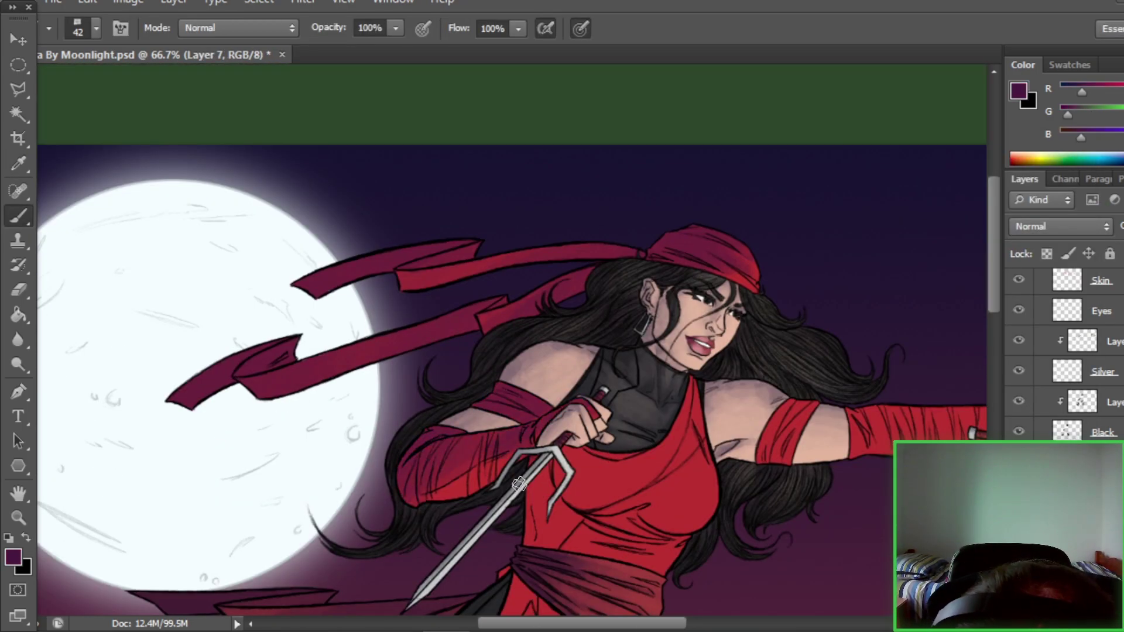
left_click_drag(582, 624, 612, 623)
mouse_move(413, 542)
left_mouse_down()
mouse_move(459, 476)
mouse_move(521, 518)
left_mouse_up()
left_click_drag(994, 281, 994, 304)
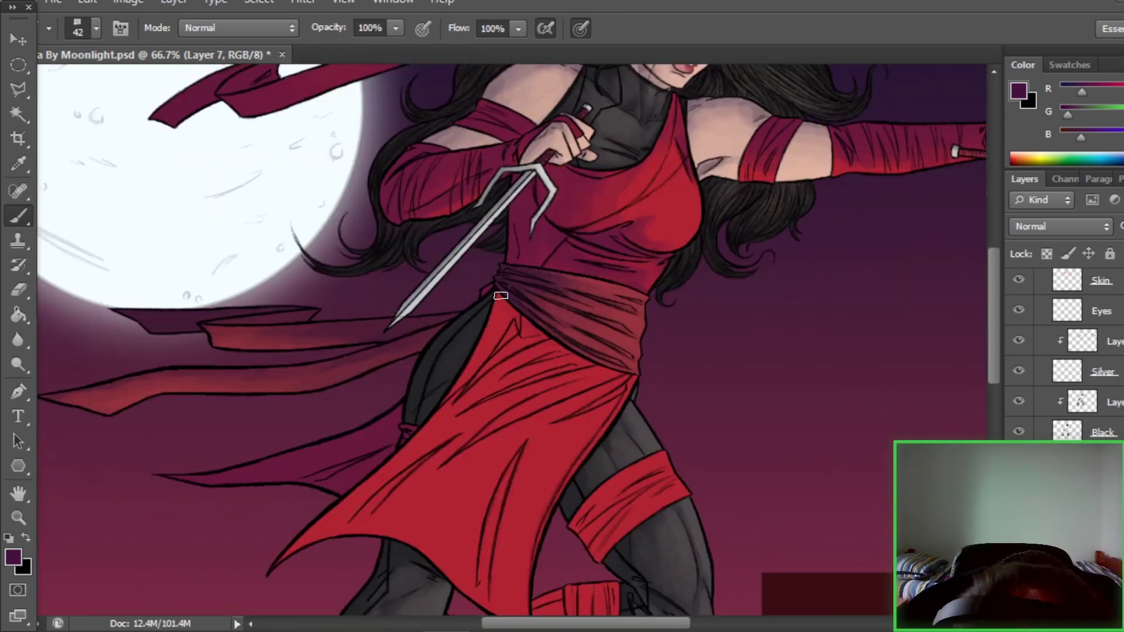
- Paint dark purple shadows on the skirt folds, thigh wrap, leg wraps and boots
mouse_move(500, 296)
left_mouse_down()
mouse_move(575, 359)
mouse_move(499, 427)
mouse_move(434, 401)
left_mouse_up()
scroll(523, 443, "down", 3)
left_click_drag(615, 381, 572, 428)
scroll(572, 429, "down", 10)
left_click_drag(302, 439, 330, 323)
scroll(330, 323, "up", 6)
left_click_drag(433, 384, 404, 462)
scroll(404, 462, "up", 3)
left_click_drag(454, 498, 486, 510)
left_click_drag(612, 492, 577, 439)
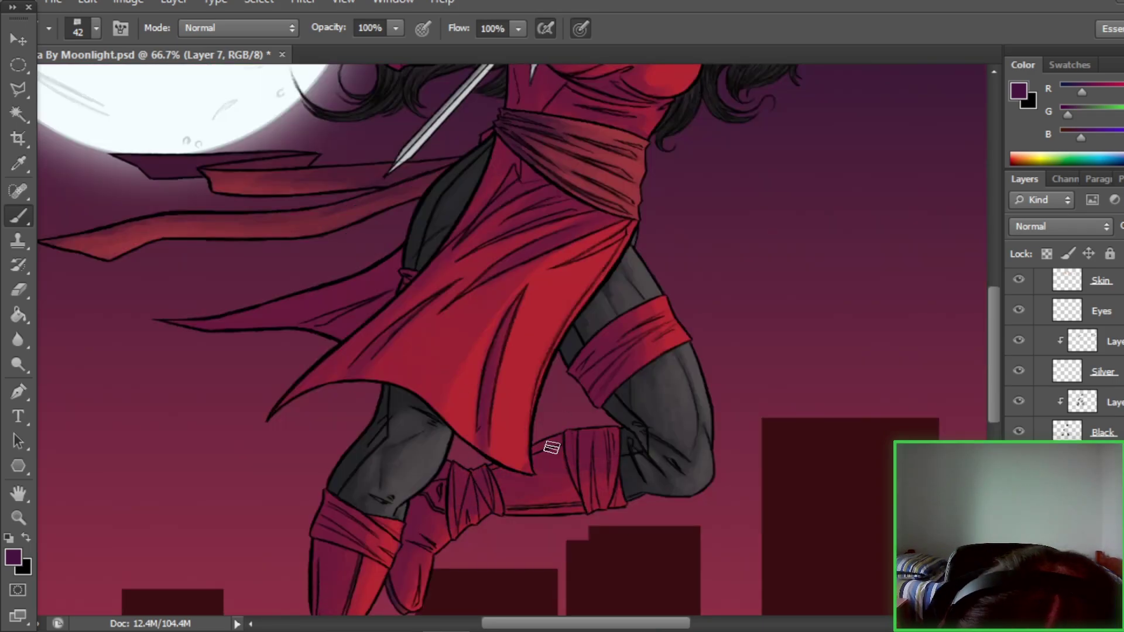
- Choose a brighter red and paint highlights on the headscarf, its tails, the arm wraps and the bodice
key("z")
left_click_drag(682, 107, 486, 369)
left_click(1019, 91)
left_click(1048, 161)
scroll(951, 270, "up", 3)
key("b")
scroll(951, 270, "up", 3)
mouse_move(468, 304)
left_mouse_down()
mouse_move(533, 330)
mouse_move(703, 281)
left_mouse_up()
left_click_drag(504, 487, 439, 486)
mouse_move(504, 442)
left_mouse_down()
mouse_move(533, 415)
mouse_move(644, 483)
left_mouse_up()
left_click_drag(418, 464, 386, 474)
mouse_move(707, 530)
left_mouse_down()
mouse_move(404, 410)
mouse_move(436, 454)
left_mouse_up()
left_click_drag(622, 363, 633, 396)
mouse_move(803, 394)
left_mouse_down()
mouse_move(638, 395)
mouse_move(660, 404)
left_mouse_up()
left_click_drag(349, 514, 621, 445)
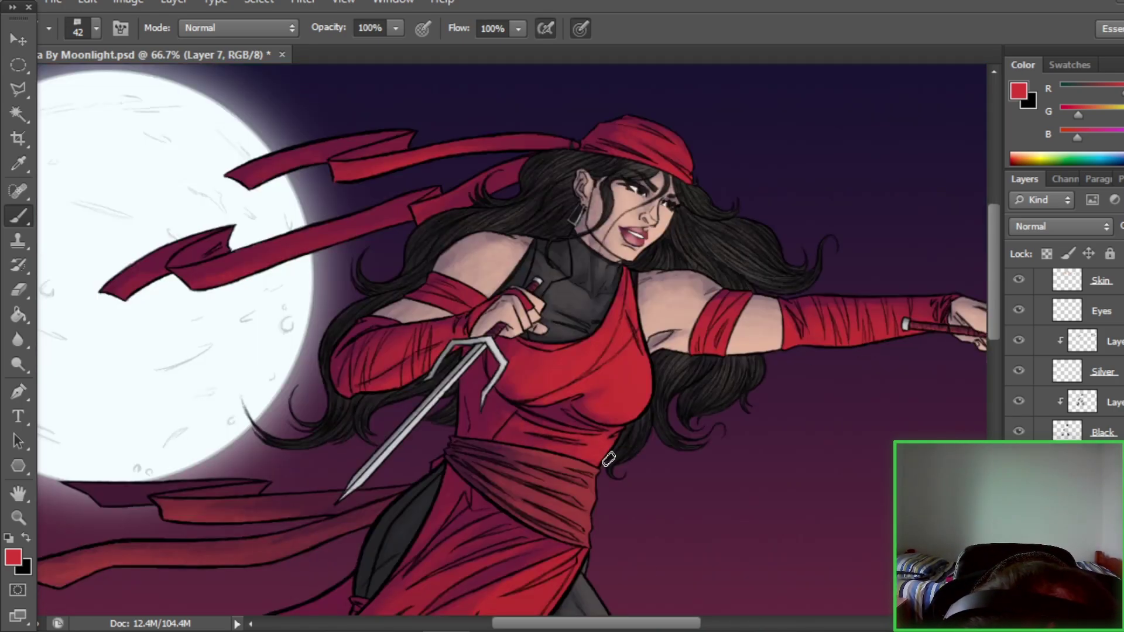
- Paint bright red highlights on the skirt, thigh wrap, leg wraps and boots
scroll(621, 447, "down", 6)
scroll(294, 447, "down", 5)
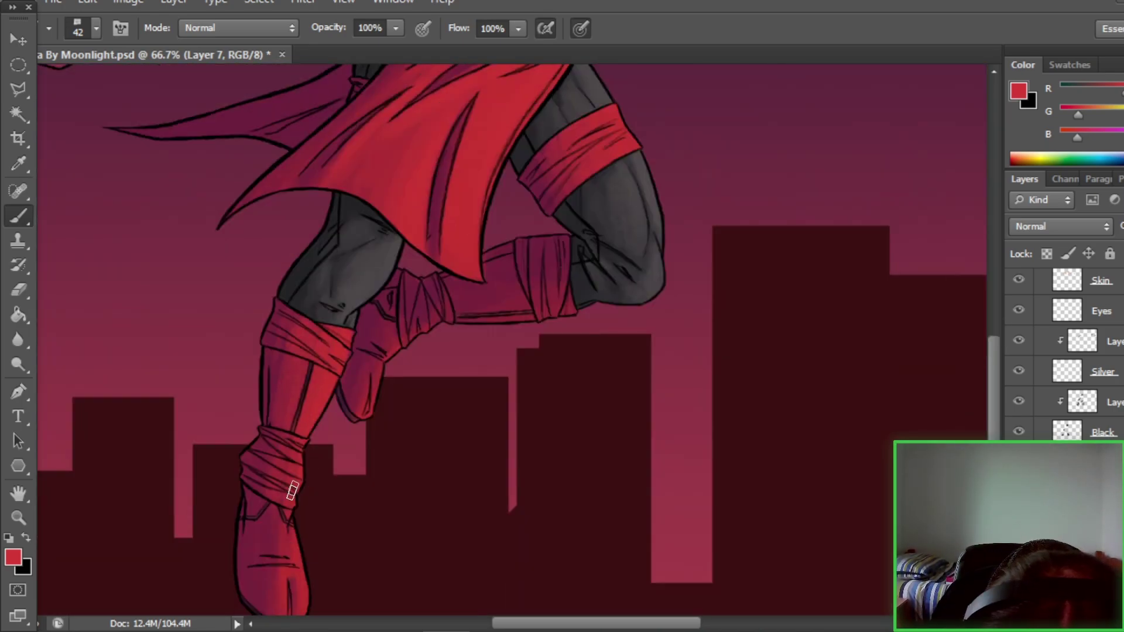
scroll(283, 416, "up", 4)
- Erase the lower part of the skyline on the Buildings layer with a large textured eraser to form rising mist
key("ctrl+minus")
key("ctrl+minus")
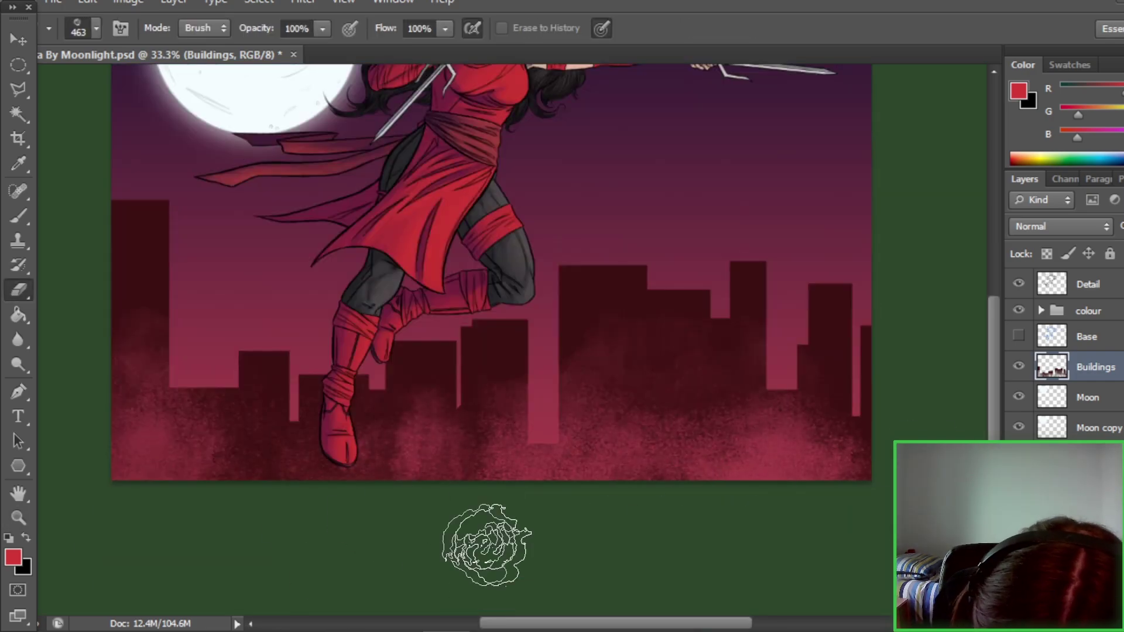
- Darken the upper sky with black clouds on a new layer using a 500 px textured brush, and soften them with the eraser
scroll(487, 545, "up", 8)
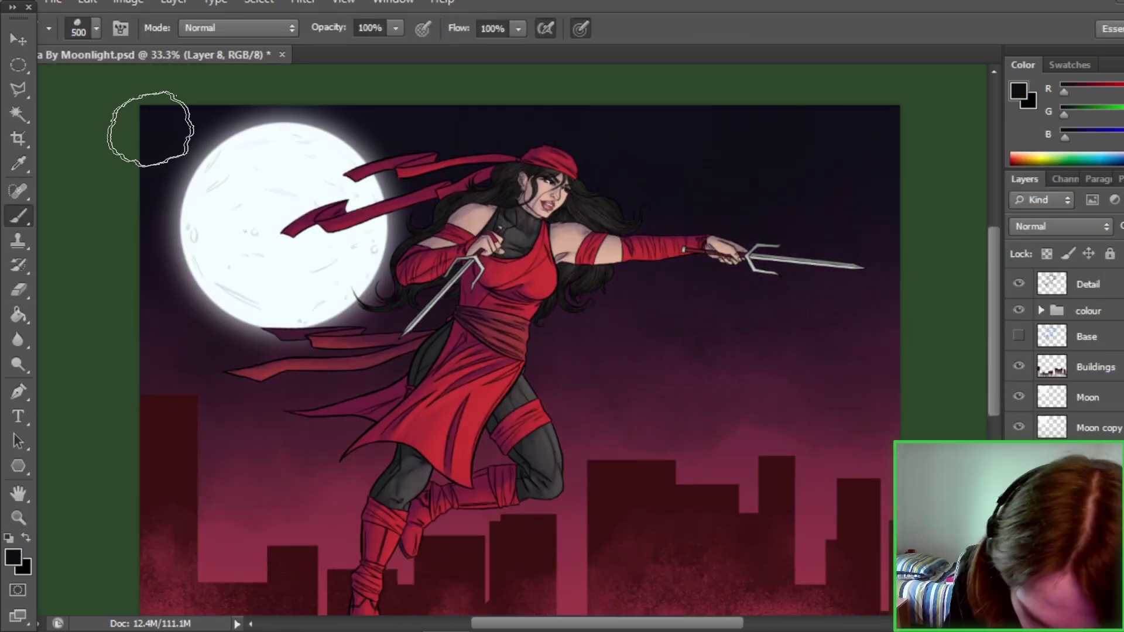
key("e")
scroll(502, 477, "down", 4)
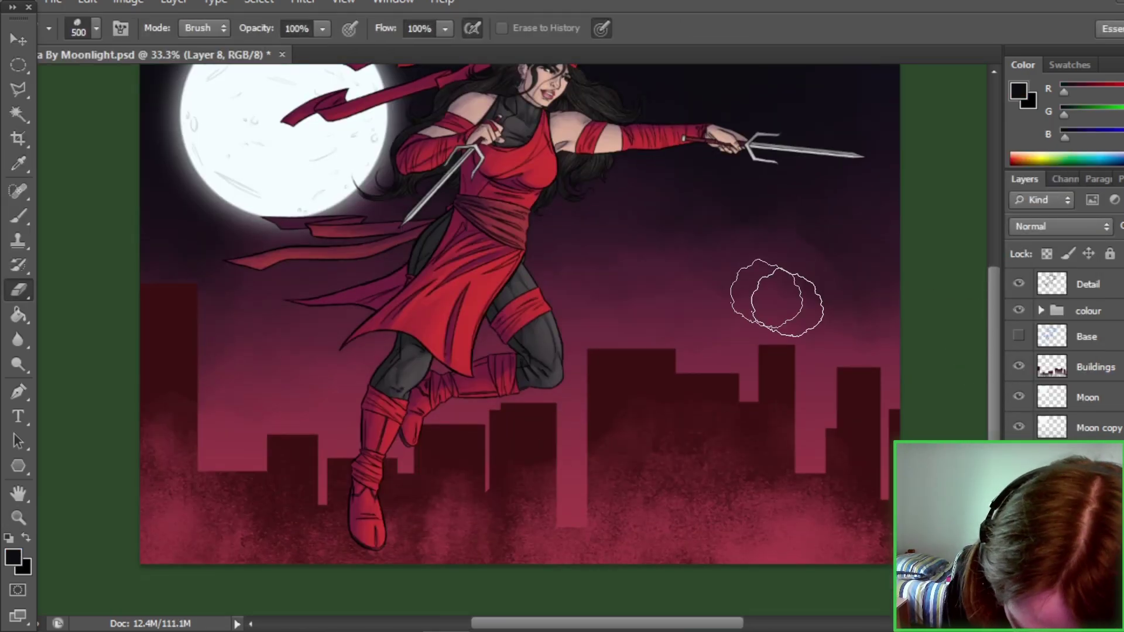
scroll(502, 477, "up", 7)
- Add a new layer above the Moon layer and paint dark, translucent cloud and crater texture over the moon with a textured brush
left_click(21, 216)
key("ctrl+shift+n")
left_click_drag(173, 316, 229, 334)
left_click_drag(328, 410, 391, 386)
left_click_drag(205, 404, 391, 375)
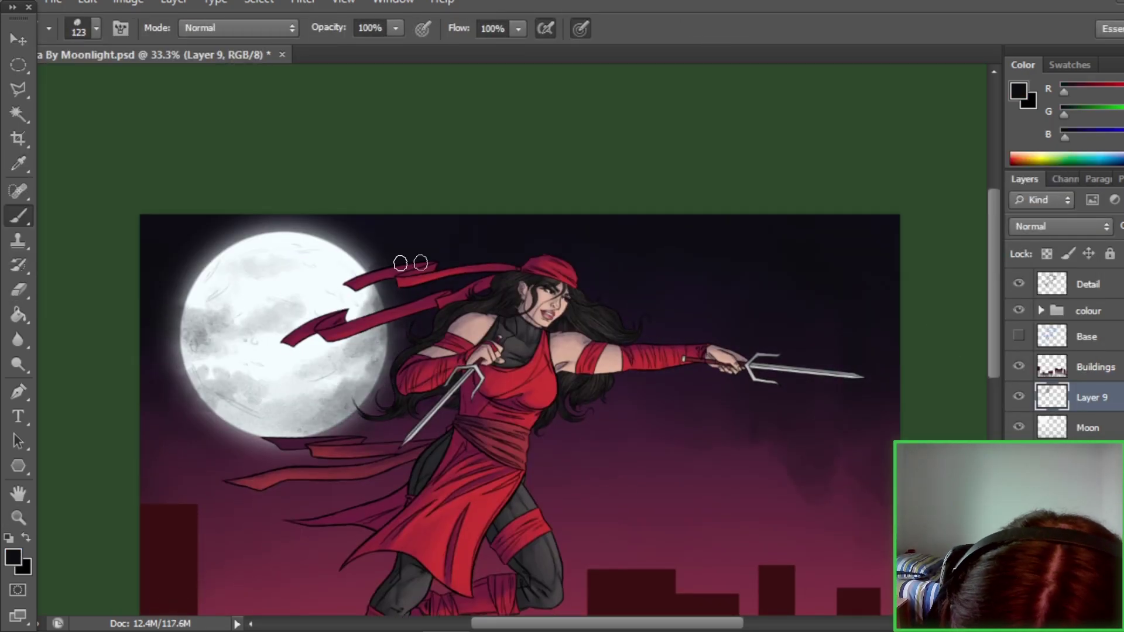
scroll(798, 500, "up", 1)
left_click_drag(193, 345, 275, 433)
key("ctrl+plus")
scroll(444, 206, "left", 6)
left_click_drag(445, 206, 550, 246)
left_click_drag(586, 457, 703, 410)
left_click_drag(994, 324, 983, 404)
key("ctrl+0")
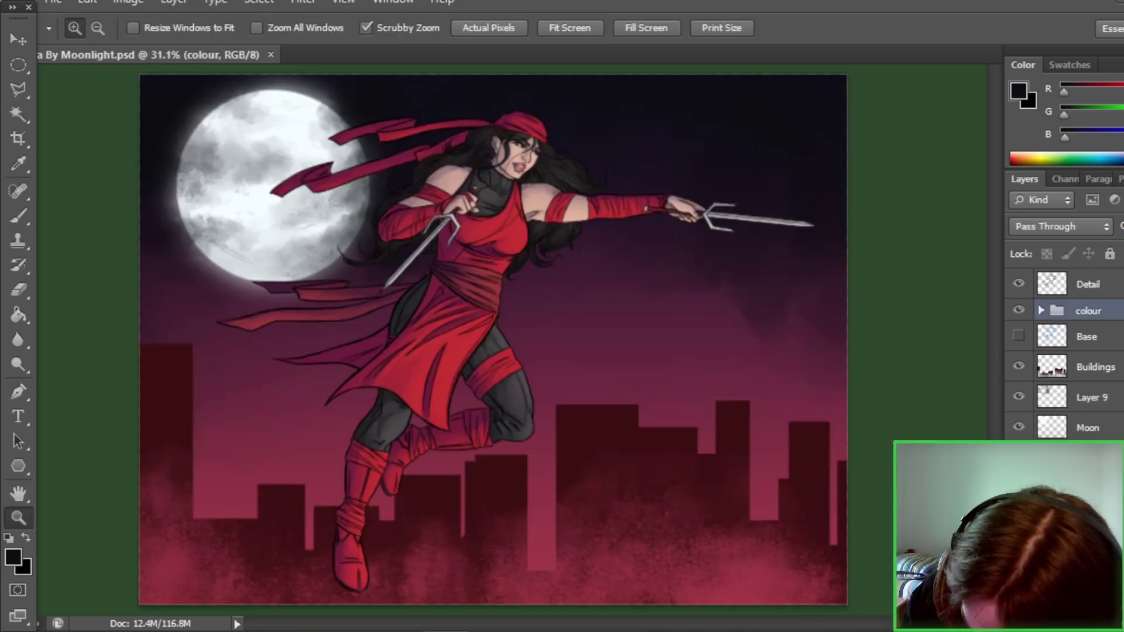
- Add a layer clipped to the colour group and set dark purple and light pink as the foreground and background colours
left_click(1089, 311)
left_click(13, 557)
left_click(1022, 175)
left_click(23, 567)
left_click(1005, 174)
left_click(96, 28)
left_click(115, 236)
key("z")
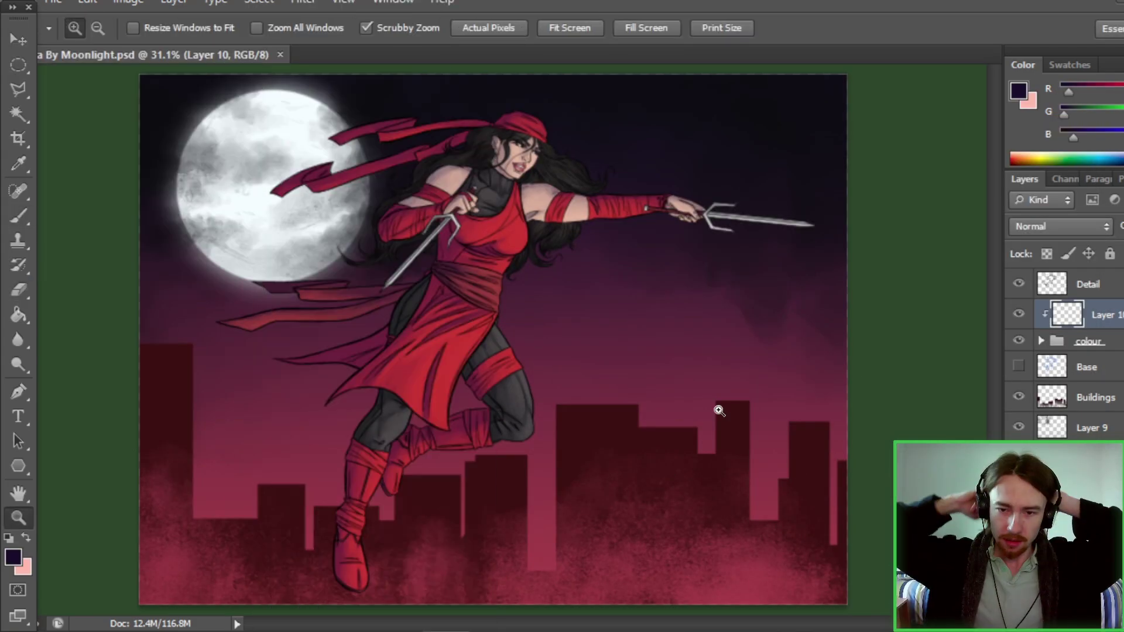
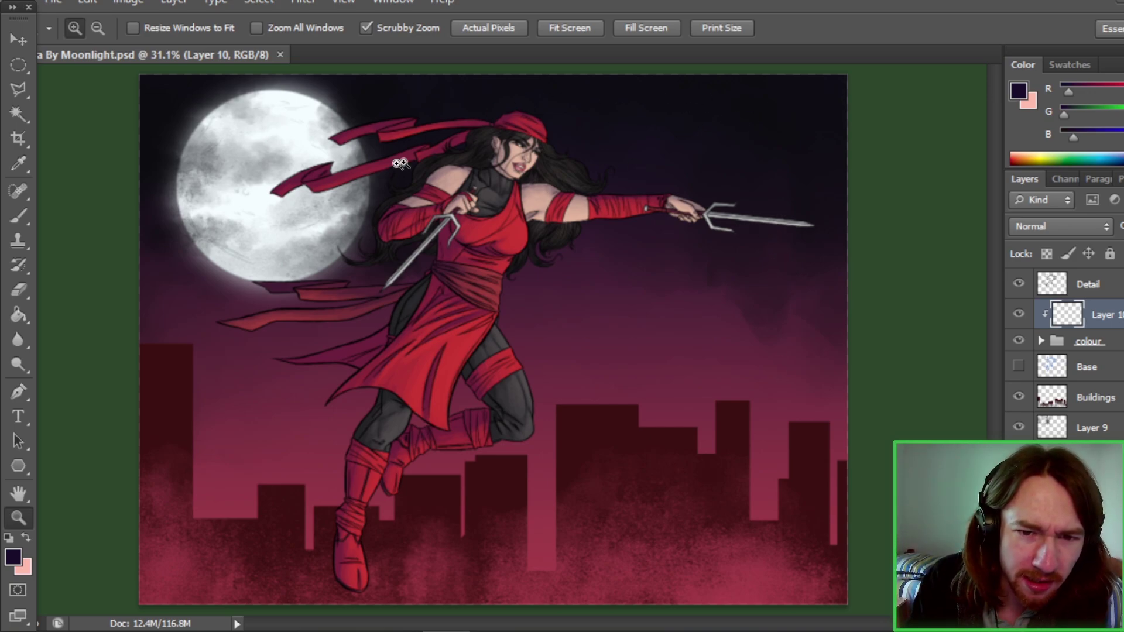
- Compare the moon with the texture on Layer 9 hidden and shown
left_click(1113, 458)
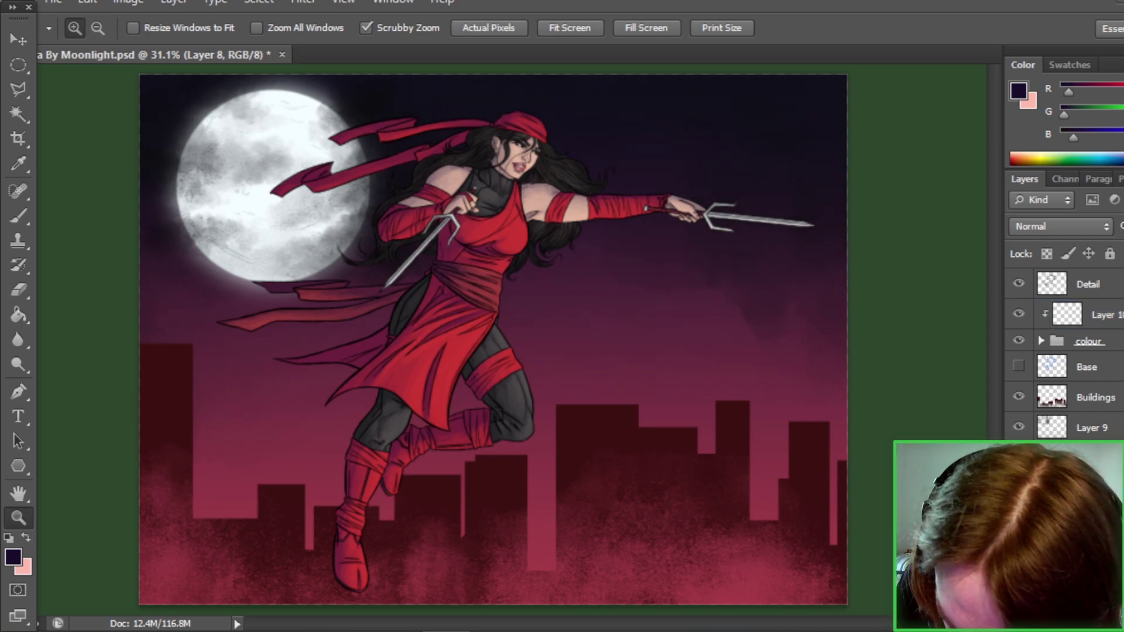
left_click(1117, 429)
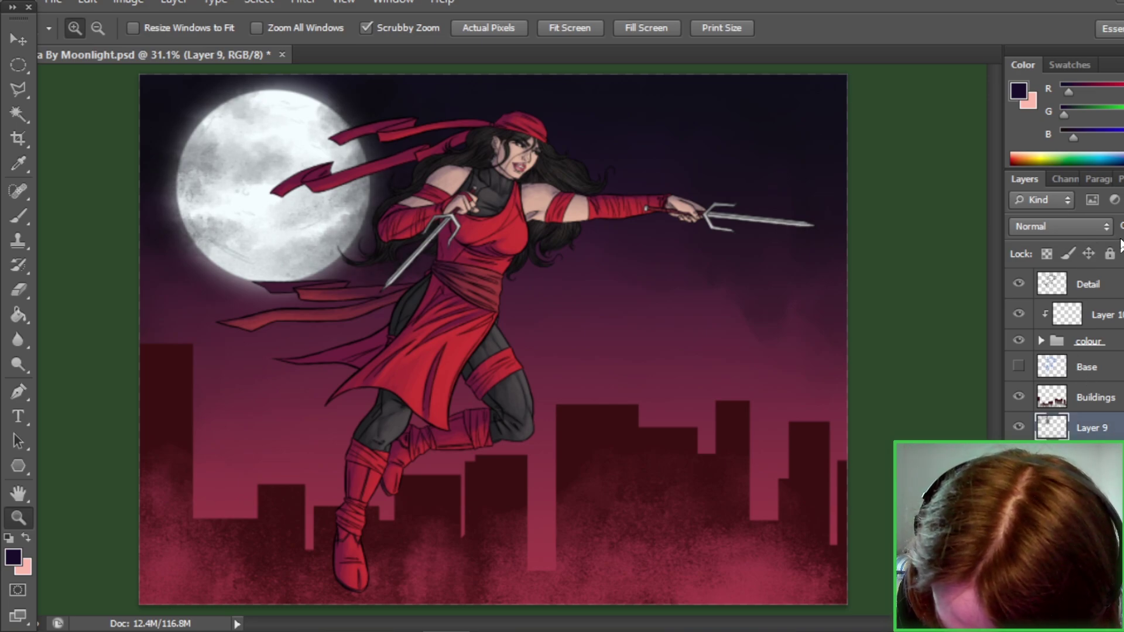
left_click(1019, 428)
left_click(1018, 428)
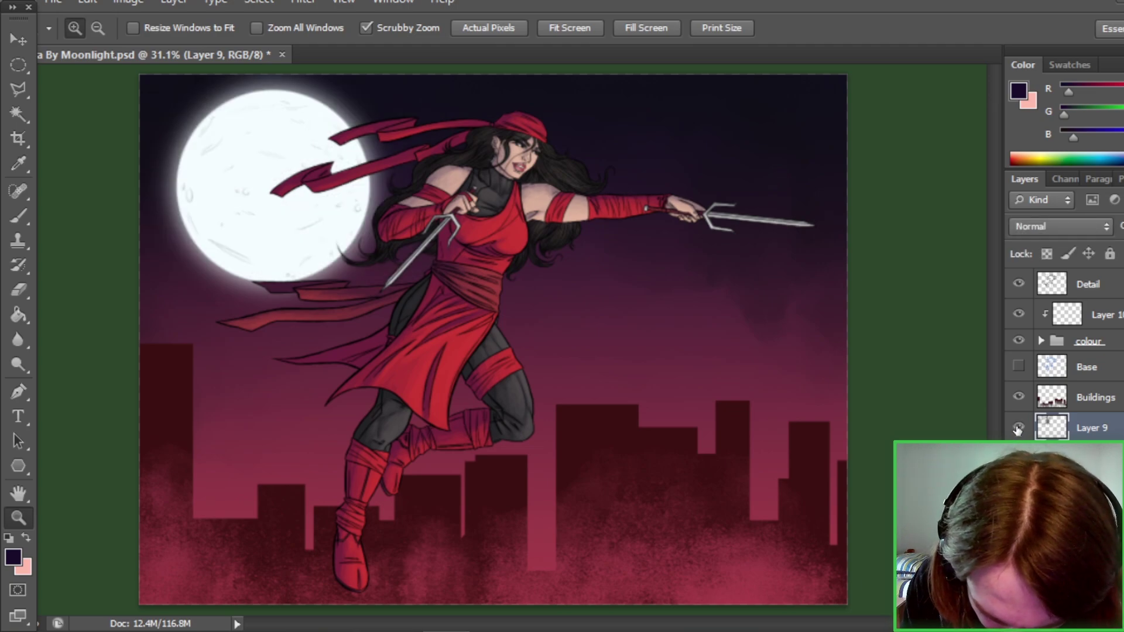
left_click(1019, 428)
left_click(1018, 428)
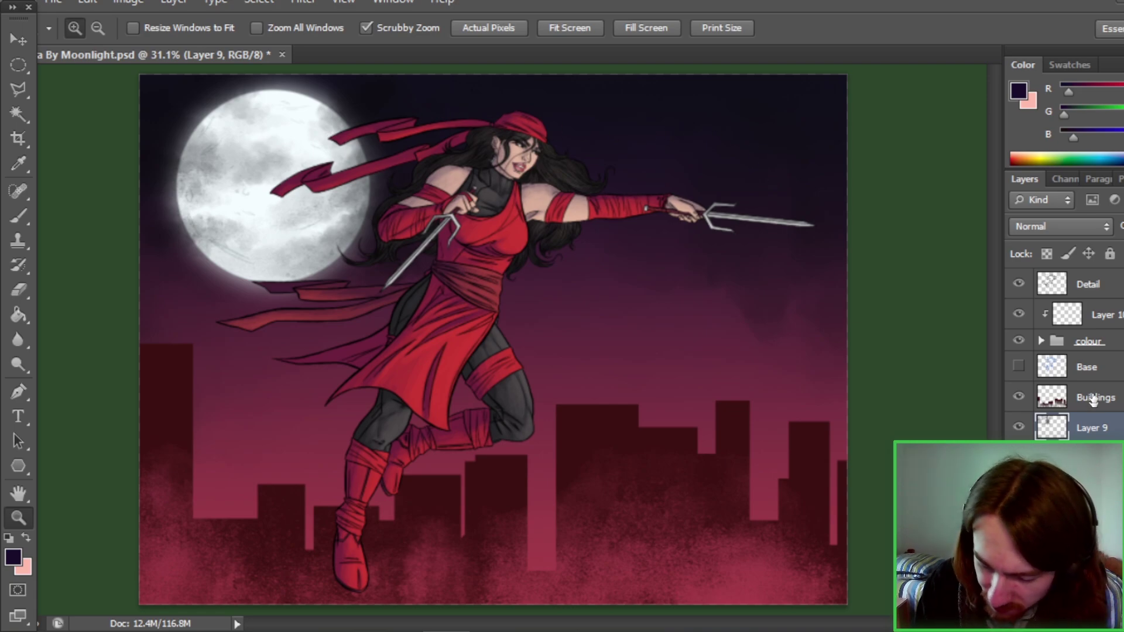
- Reselect the clipped Layer 10 above the colour group and save the drawing
left_click(1106, 312)
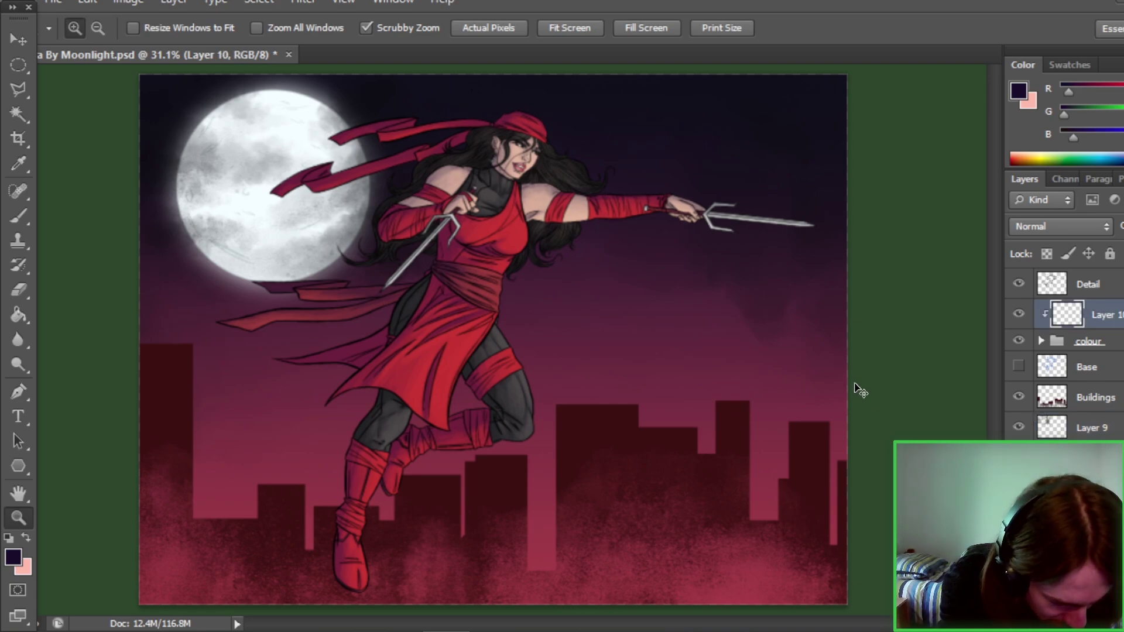
key("ctrl+s")
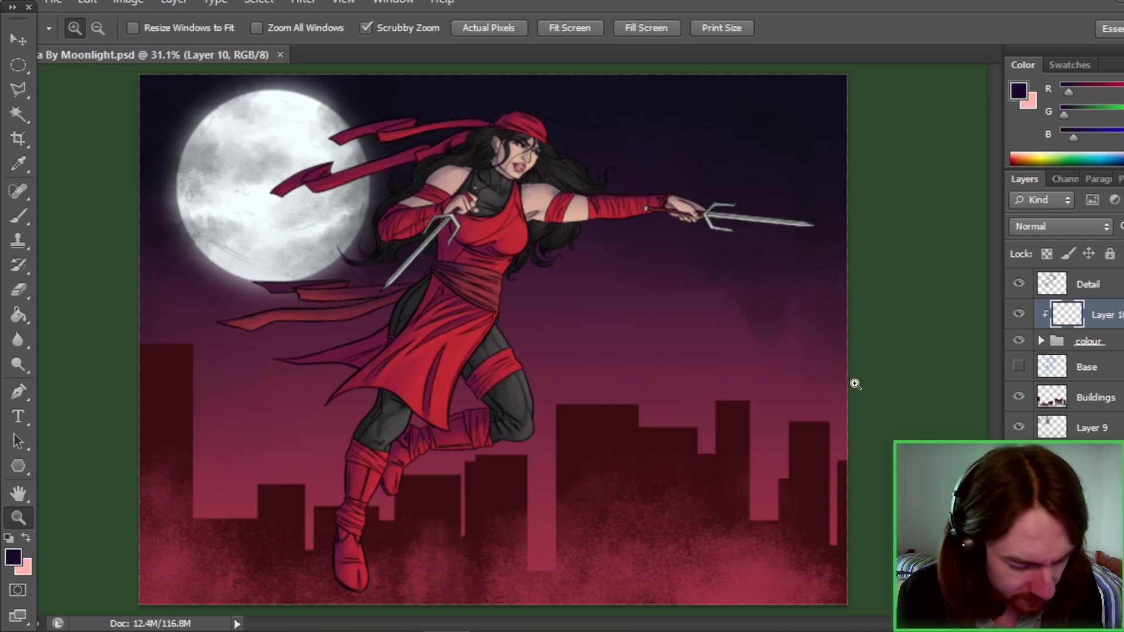
- Paint dark purple shadows over the headscarf, its tails, the hair, face and neck on Layer 10
left_click(545, 307)
key("b")
left_click_drag(410, 303, 486, 381)
mouse_move(281, 427)
left_mouse_down()
mouse_move(489, 382)
mouse_move(489, 451)
left_mouse_up()
mouse_move(703, 413)
left_mouse_down()
mouse_move(647, 391)
mouse_move(627, 516)
mouse_move(652, 542)
left_mouse_up()
left_click_drag(632, 440, 633, 486)
scroll(417, 532, "down", 3)
left_click_drag(598, 281, 526, 392)
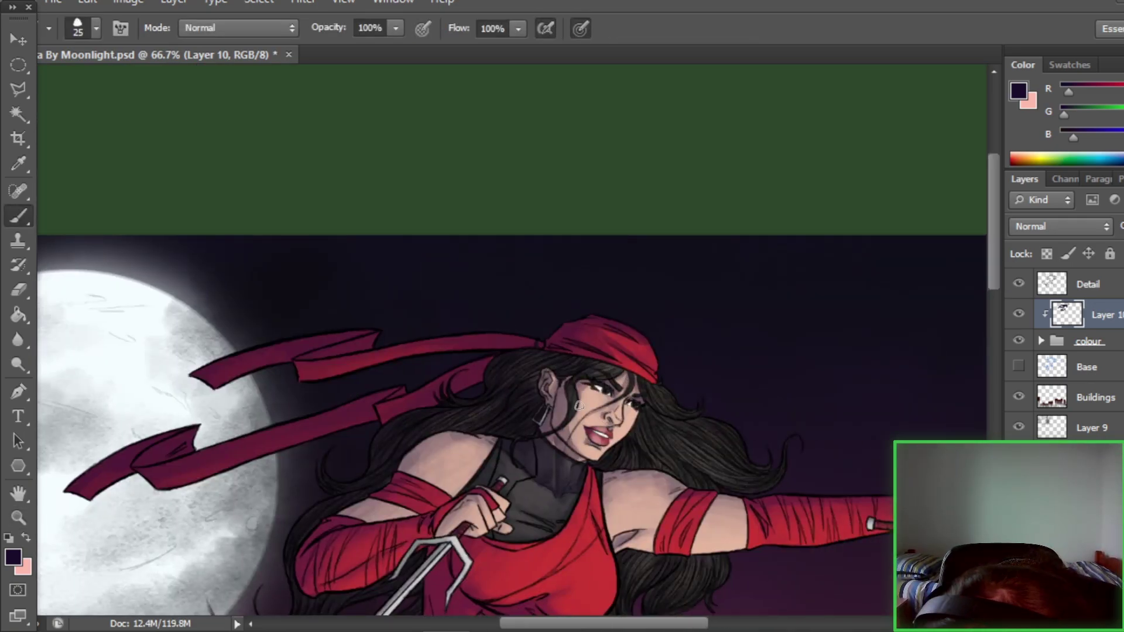
- Paint dark purple shadows over the bent arm, its hand, the chest and the hair around them on Layer 10
scroll(665, 462, "down", 2)
scroll(684, 461, "up", 2)
left_click_drag(486, 439, 422, 467)
scroll(422, 467, "down", 3)
mouse_move(427, 378)
left_mouse_down()
mouse_move(346, 410)
mouse_move(304, 475)
left_mouse_up()
mouse_move(363, 439)
left_mouse_down()
mouse_move(486, 392)
mouse_move(498, 375)
left_mouse_up()
scroll(563, 427, "left", 2)
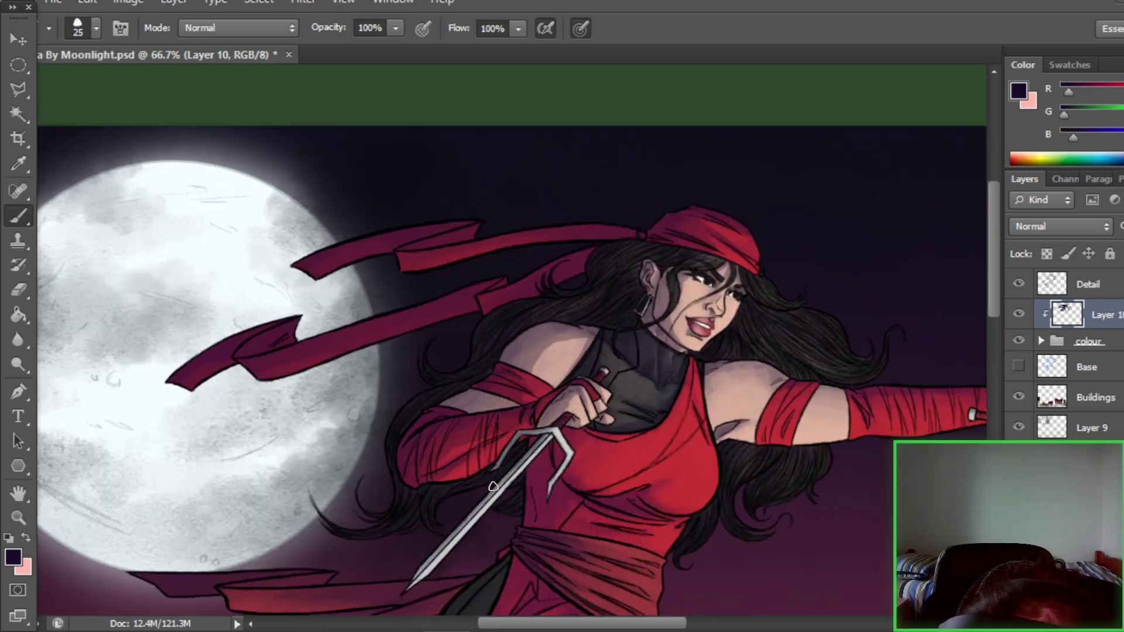
scroll(559, 486, "right", 3)
left_click_drag(422, 515, 464, 497)
left_click_drag(372, 498, 399, 454)
scroll(486, 410, "right", 2)
scroll(575, 363, "left", 3)
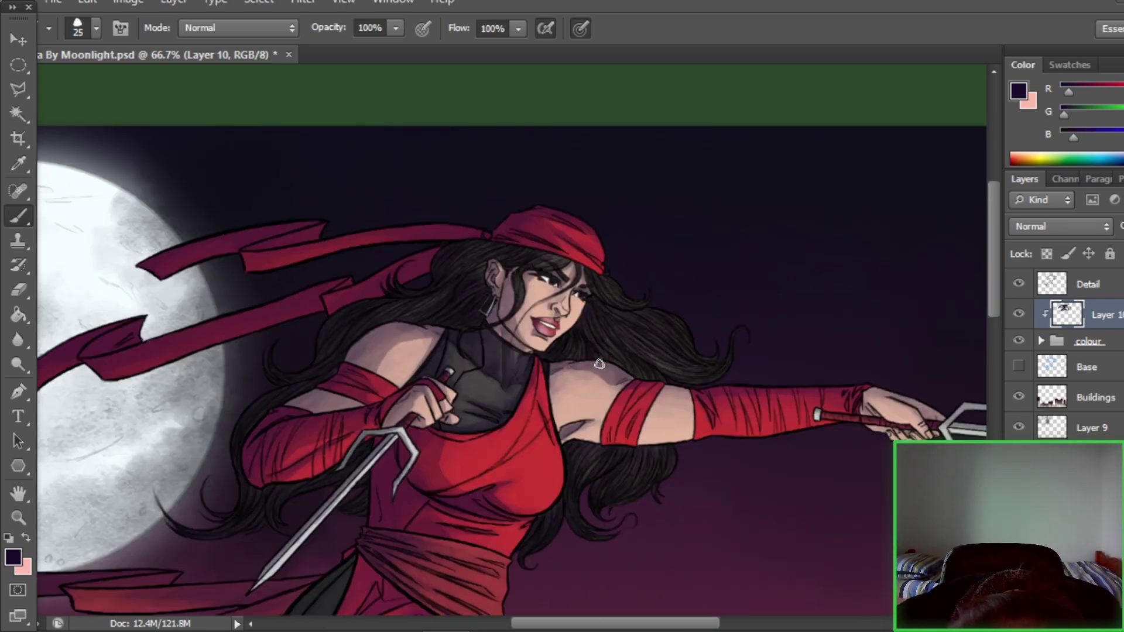
- Paint dark purple shadows over the outstretched arm, the dress, waist sash and flowing sash tails
scroll(575, 363, "right", 4)
left_click_drag(551, 404, 662, 410)
left_click_drag(656, 428, 591, 430)
scroll(736, 428, "right", 1)
scroll(685, 589, "left", 5)
scroll(686, 590, "down", 2)
left_click_drag(518, 493, 459, 475)
scroll(497, 513, "down", 2)
mouse_move(505, 624)
left_mouse_down()
mouse_move(702, 623)
mouse_move(457, 623)
left_mouse_up()
left_click_drag(550, 469, 583, 396)
left_click_drag(527, 623, 567, 623)
left_click_drag(992, 336, 990, 359)
left_click_drag(410, 363, 381, 465)
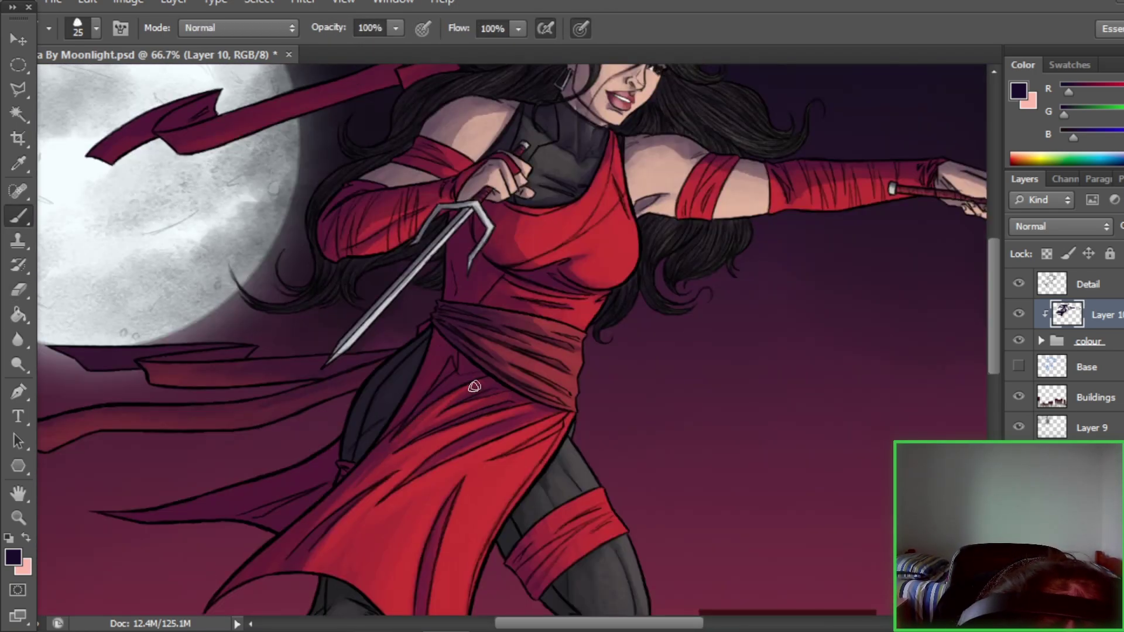
- Extend the dark purple shading over the skirt folds, both legs, the leg wraps and the boots
scroll(380, 466, "down", 10)
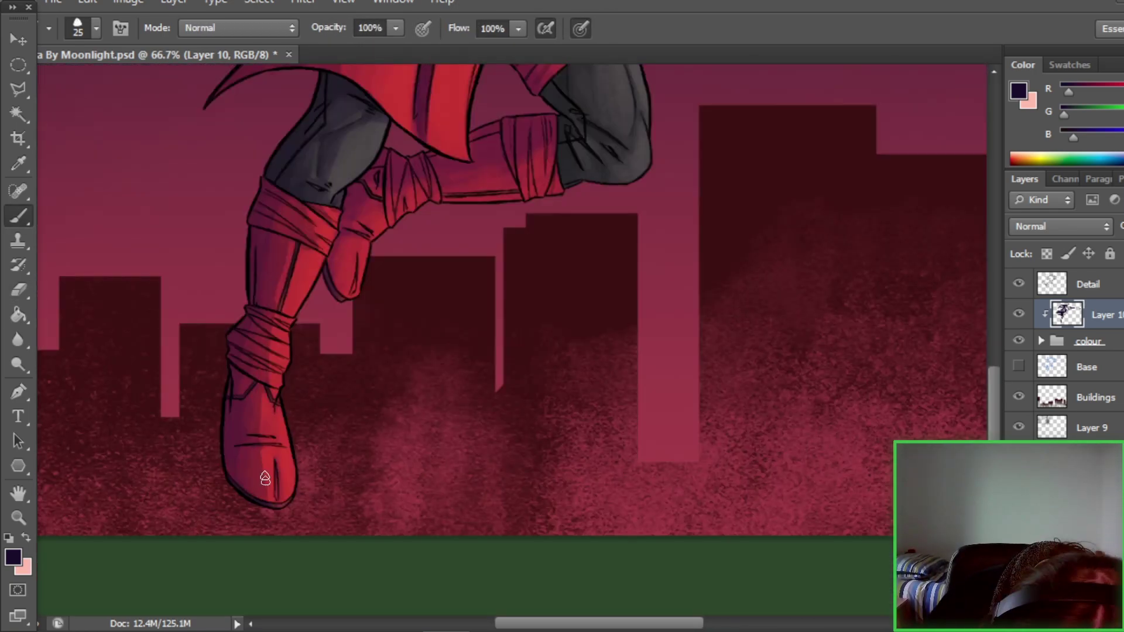
scroll(243, 455, "up", 10)
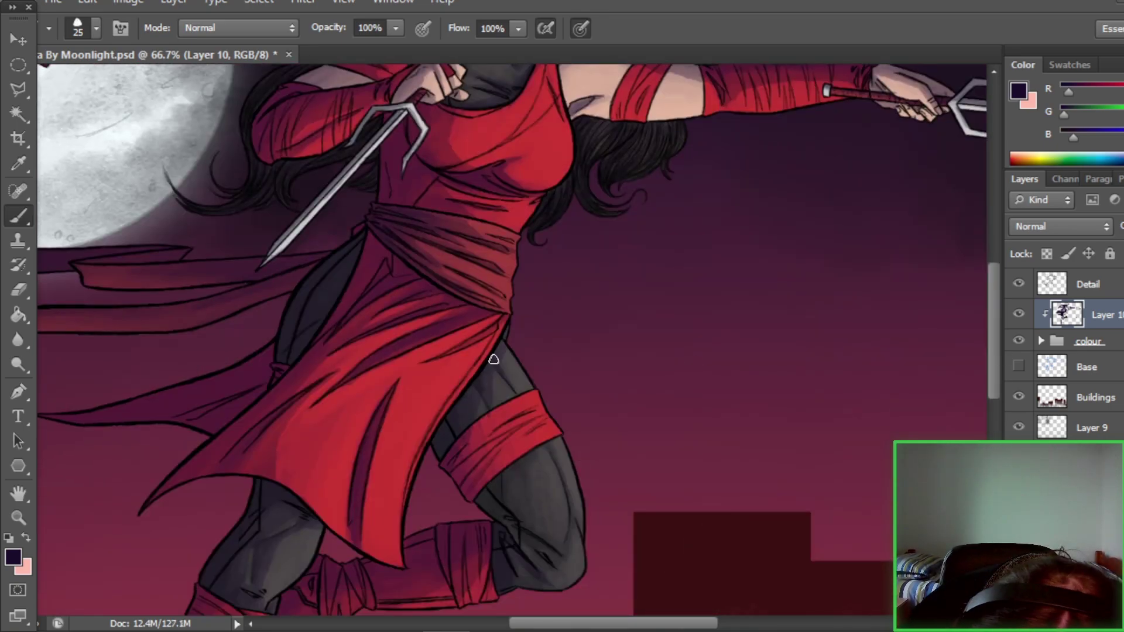
scroll(527, 509, "down", 1)
scroll(565, 527, "up", 10)
- Swap to light pink and paint highlights on the headscarf, face, hair, arms, chest and sai
key("x")
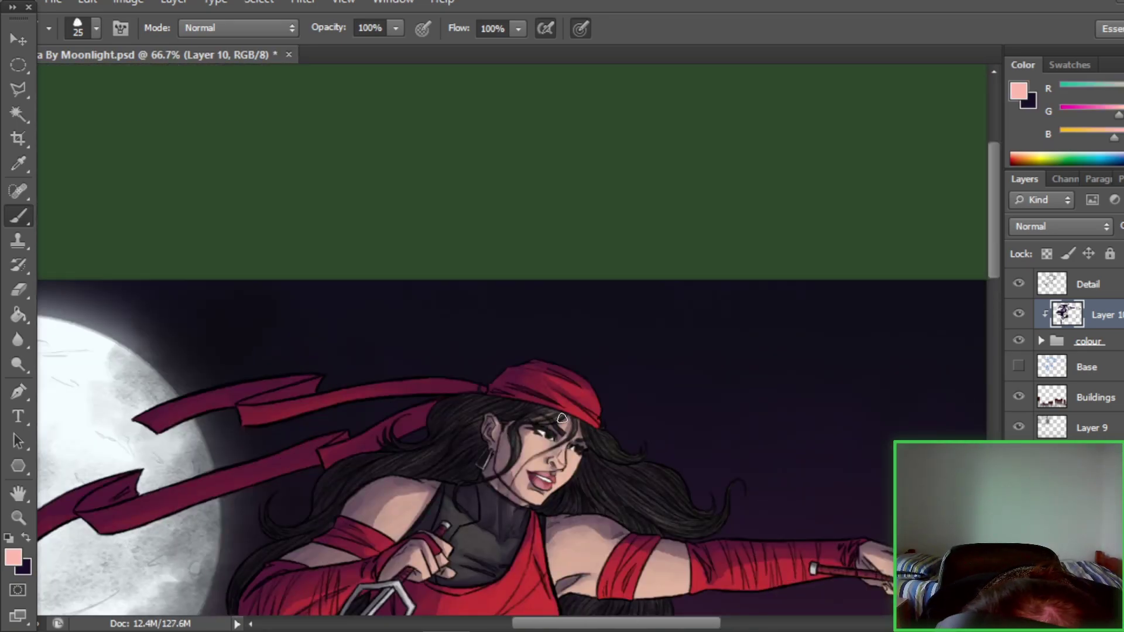
scroll(534, 529, "down", 5)
scroll(557, 533, "up", 1)
scroll(644, 544, "left", 4)
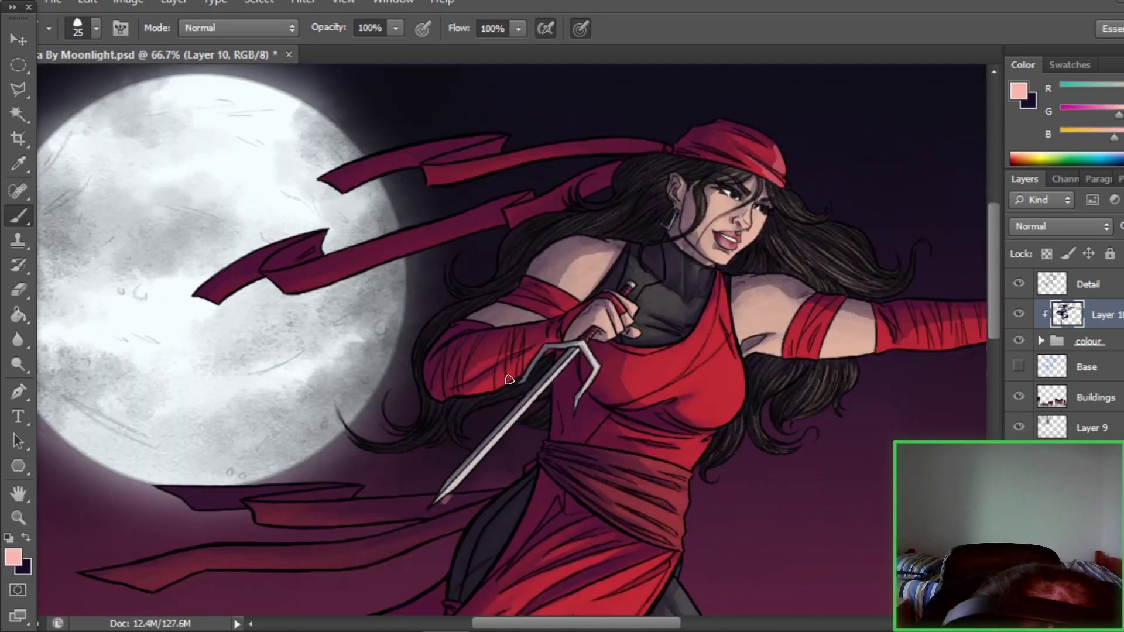
scroll(767, 558, "up", 3)
scroll(767, 558, "right", 5)
scroll(879, 498, "down", 2)
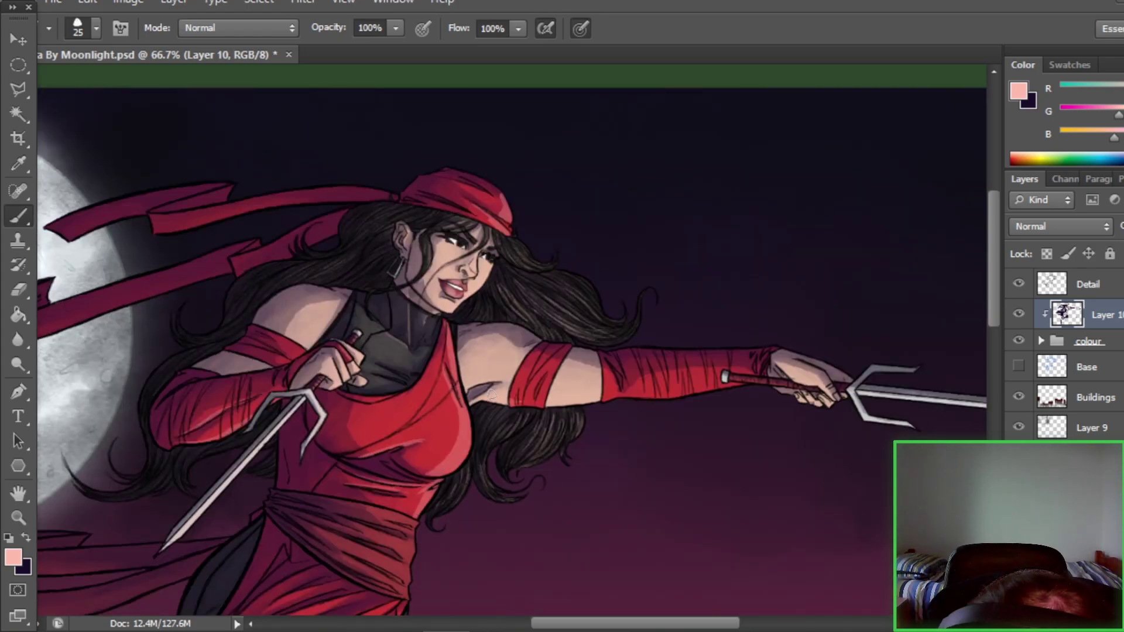
scroll(510, 406, "right", 3)
scroll(469, 375, "left", 5)
scroll(463, 369, "down", 2)
- Paint light pink highlights along the skirt's front edge, the thigh wrap, the legs and the boots
key("x")
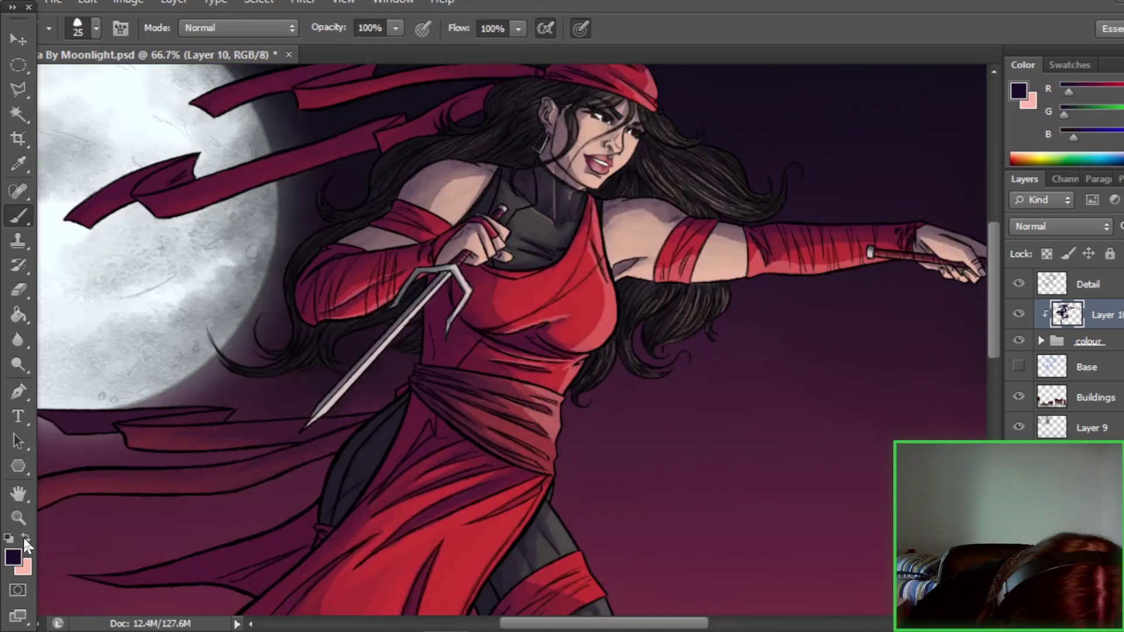
key("x")
scroll(586, 380, "down", 3)
left_click_drag(538, 357, 443, 477)
scroll(443, 477, "down", 2)
scroll(468, 486, "up", 4)
key("e")
key("b")
scroll(527, 445, "down", 3)
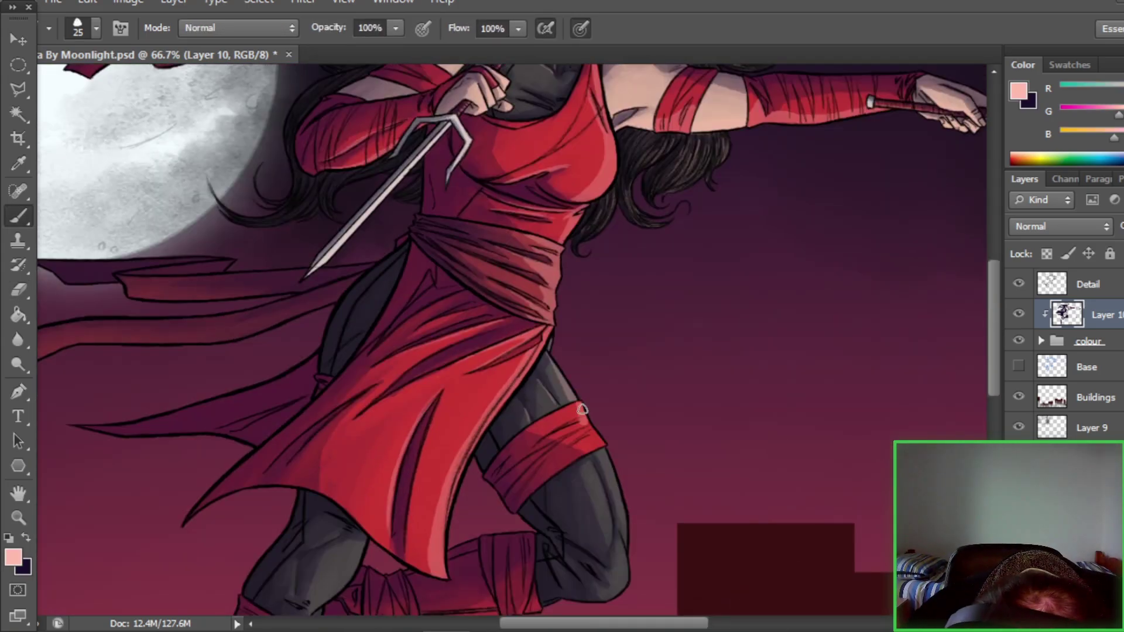
scroll(592, 421, "down", 1)
scroll(602, 440, "down", 3)
scroll(602, 440, "left", 2)
scroll(582, 406, "down", 2)
scroll(680, 381, "up", 2)
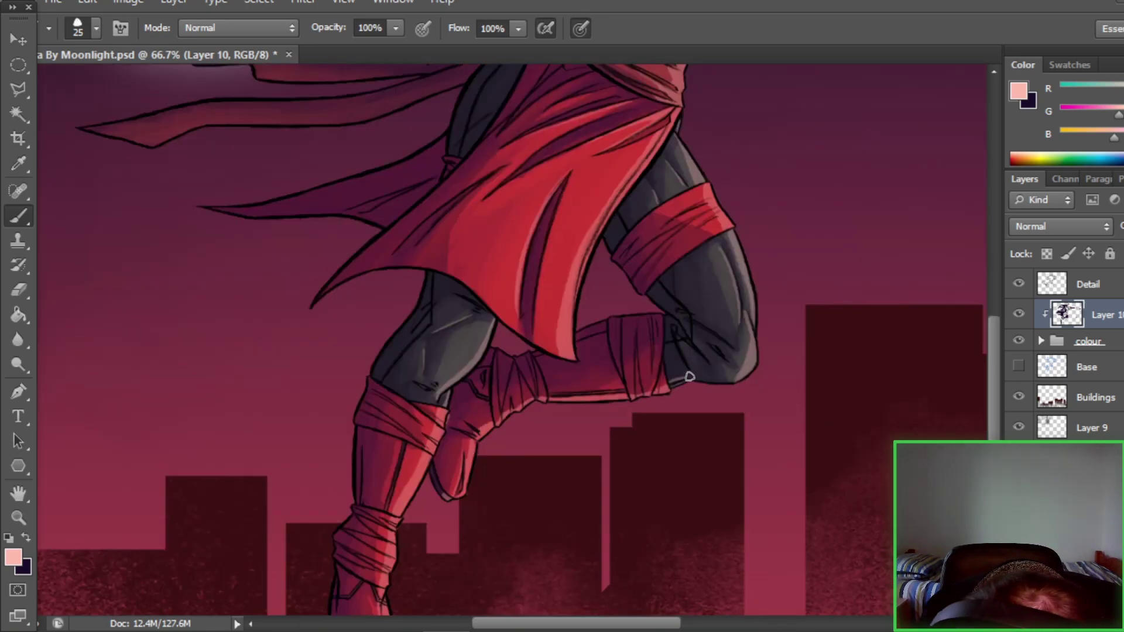
- Add a layer named Lightline above Layer 10 for painting with a white brush
key("z")
key("ctrl+0")
key("ctrl+shift+n")
type("Lightline")
key("Return")
key("ctrl+plus")
key("ctrl+plus")
key("b")
scroll(497, 357, "up", 8)
- Paint white rim light along the moon-facing edges of the headscarf, hair, shoulder and bent arm on Lightline
left_click_drag(496, 359, 546, 326)
scroll(633, 391, "left", 3)
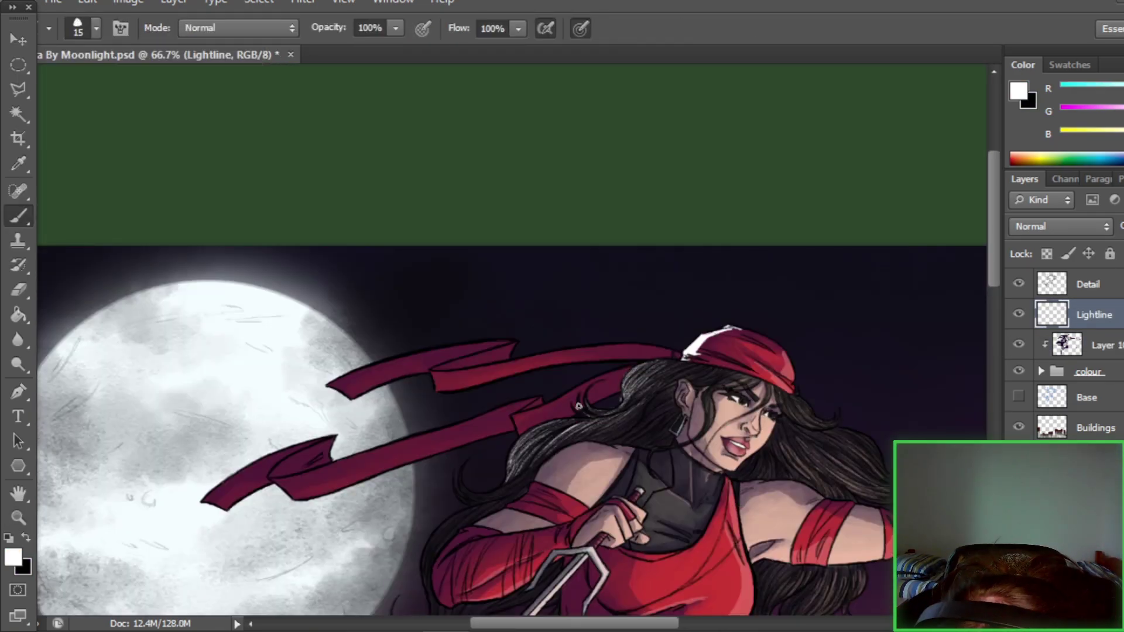
scroll(581, 408, "down", 3)
scroll(582, 408, "left", 2)
scroll(598, 404, "up", 2)
mouse_move(732, 365)
left_mouse_down()
mouse_move(640, 363)
mouse_move(591, 420)
mouse_move(556, 422)
left_mouse_up()
scroll(620, 380, "down", 1)
scroll(607, 364, "up", 1)
mouse_move(563, 434)
left_mouse_down()
mouse_move(516, 491)
mouse_move(648, 423)
left_mouse_up()
left_click_drag(650, 428, 696, 394)
left_click_drag(621, 465, 631, 449)
left_click_drag(710, 396, 719, 385)
- Paint white rim light along the hair beside the forearm, the torso edge and the headscarf tails
scroll(707, 356, "up", 1)
scroll(707, 355, "down", 3)
left_click_drag(521, 437, 462, 486)
left_click_drag(643, 419, 641, 475)
mouse_move(668, 393)
left_mouse_down()
mouse_move(671, 418)
mouse_move(696, 442)
left_mouse_up()
scroll(685, 427, "up", 5)
left_click_drag(595, 364, 710, 315)
left_click_drag(351, 422, 412, 387)
left_click_drag(286, 447, 403, 387)
left_click_drag(354, 428, 618, 346)
left_click_drag(410, 333, 589, 290)
mouse_move(513, 319)
left_mouse_down()
mouse_move(586, 295)
mouse_move(750, 298)
left_mouse_up()
- Paint white rim light on the waist knot, the exposed hip and thigh, the lowest sash tail and the skirt's back edge
scroll(762, 291, "down", 6)
left_click_drag(635, 429, 664, 454)
left_click_drag(636, 406, 657, 410)
left_click_drag(650, 623, 631, 623)
left_click_drag(705, 434, 621, 561)
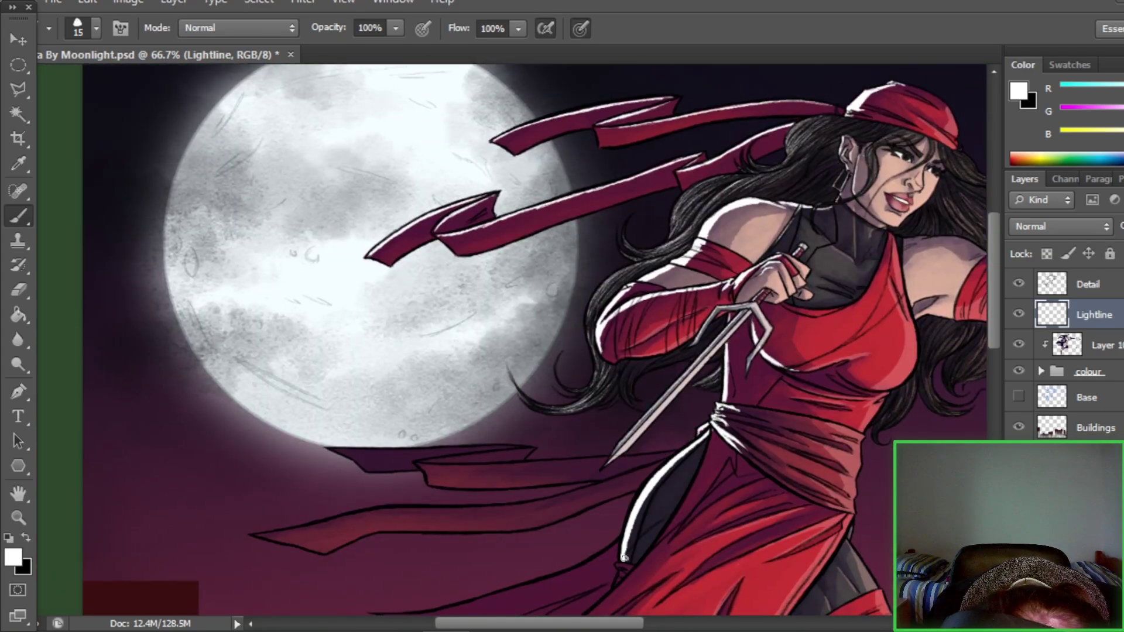
scroll(622, 468, "down", 5)
left_click_drag(616, 383, 386, 451)
scroll(527, 421, "up", 2)
left_click_drag(712, 320, 489, 591)
- Paint white rim light along the upper edges of the flowing waist sash tails below the moon
scroll(352, 410, "up", 3)
left_click_drag(256, 503, 507, 472)
left_click_drag(332, 419, 515, 416)
left_click_drag(423, 434, 609, 423)
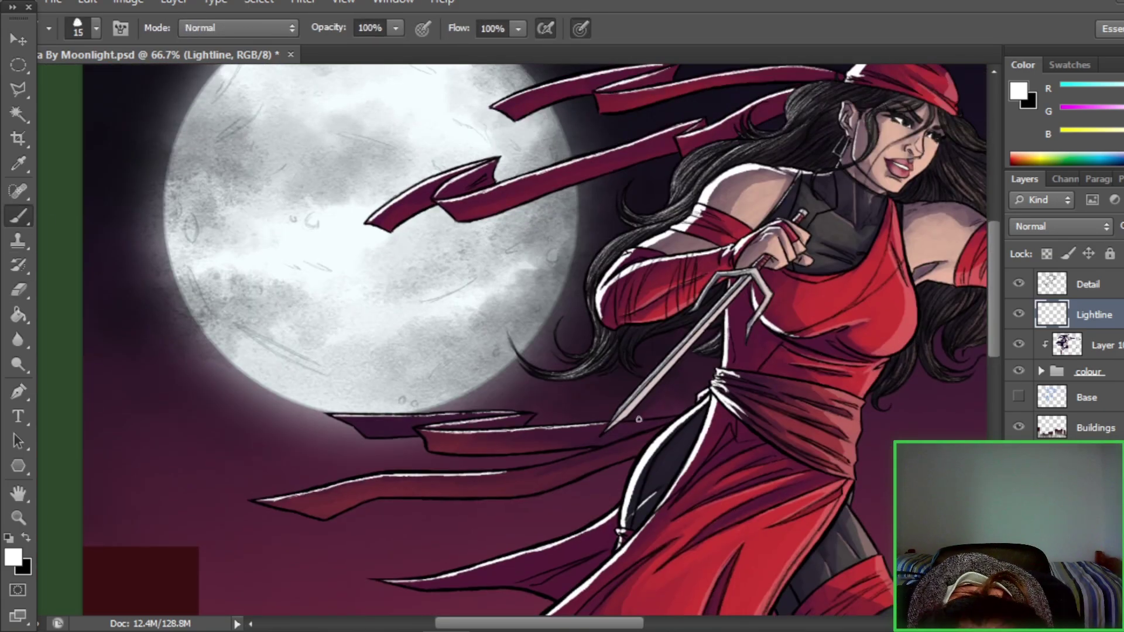
left_click_drag(482, 476, 579, 457)
- Paint white rim light along the legs, leg wraps and boots
scroll(578, 457, "down", 13)
left_click_drag(602, 271, 548, 372)
left_click_drag(546, 376, 530, 500)
scroll(544, 432, "down", 6)
left_click_drag(530, 391, 507, 486)
scroll(509, 468, "up", 4)
left_click_drag(761, 246, 523, 515)
left_click_drag(423, 531, 594, 496)
left_click_drag(550, 439, 624, 519)
scroll(599, 471, "down", 1)
- Add a layer named Sig above Detail, draw a small white signature beside the rear boot and save the drawing
key("z")
key("ctrl+0")
left_click(1099, 284)
key("ctrl+shift+n")
type("Sig")
key("Return")
left_click_drag(403, 490, 411, 490)
key("ctrl+s")
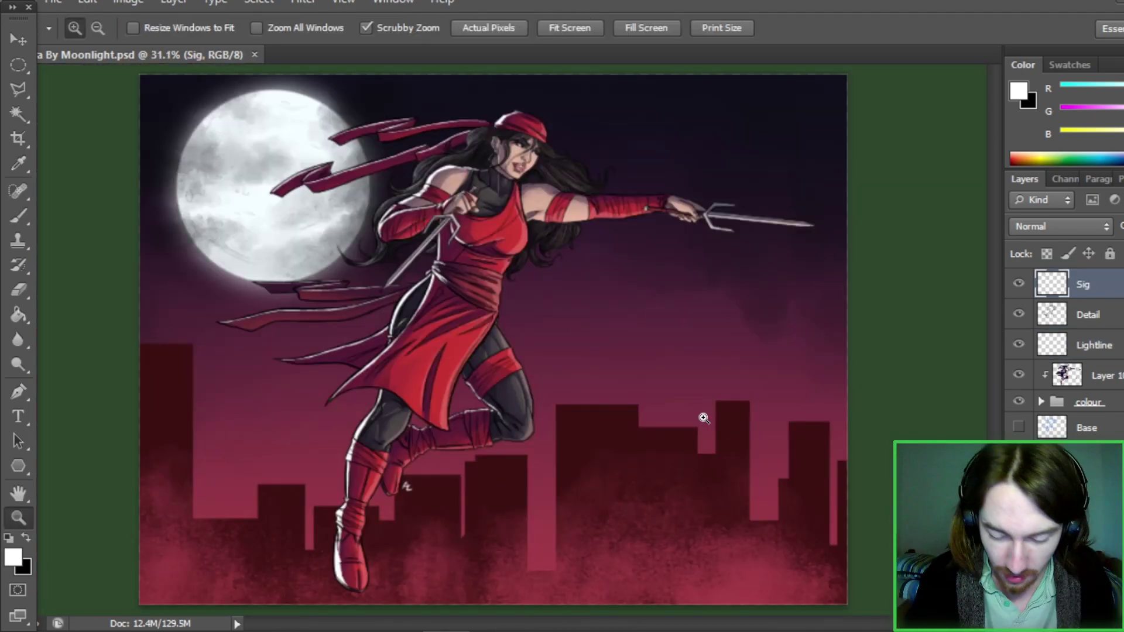
- Swap the foreground colour to black and add a Gradient Map adjustment layer above Sig
left_click(26, 537)
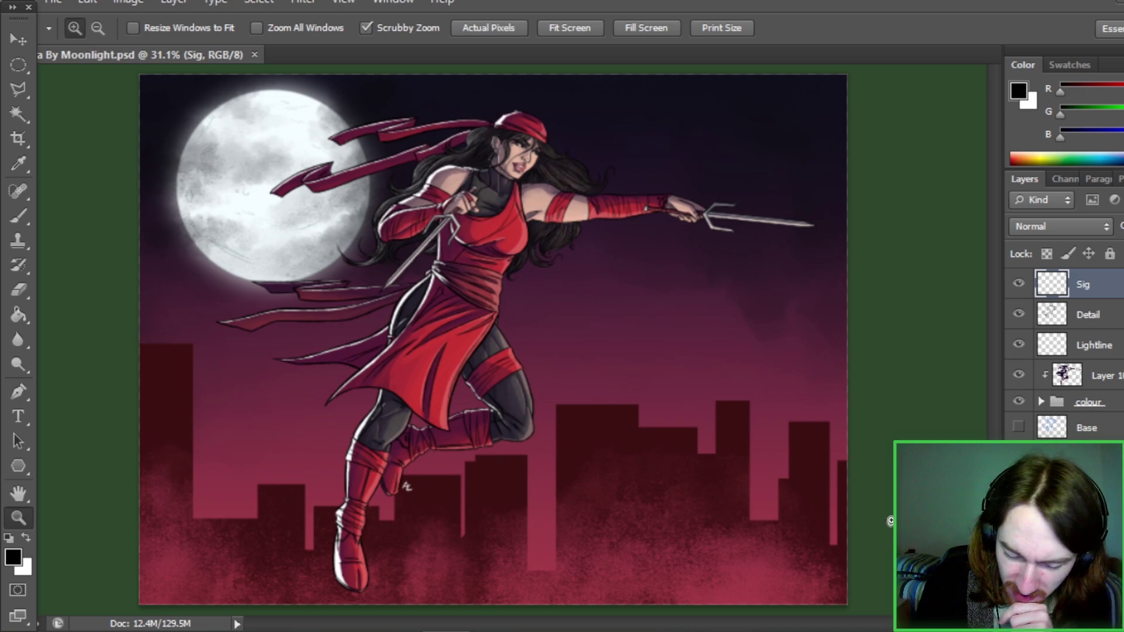
left_click(173, 3)
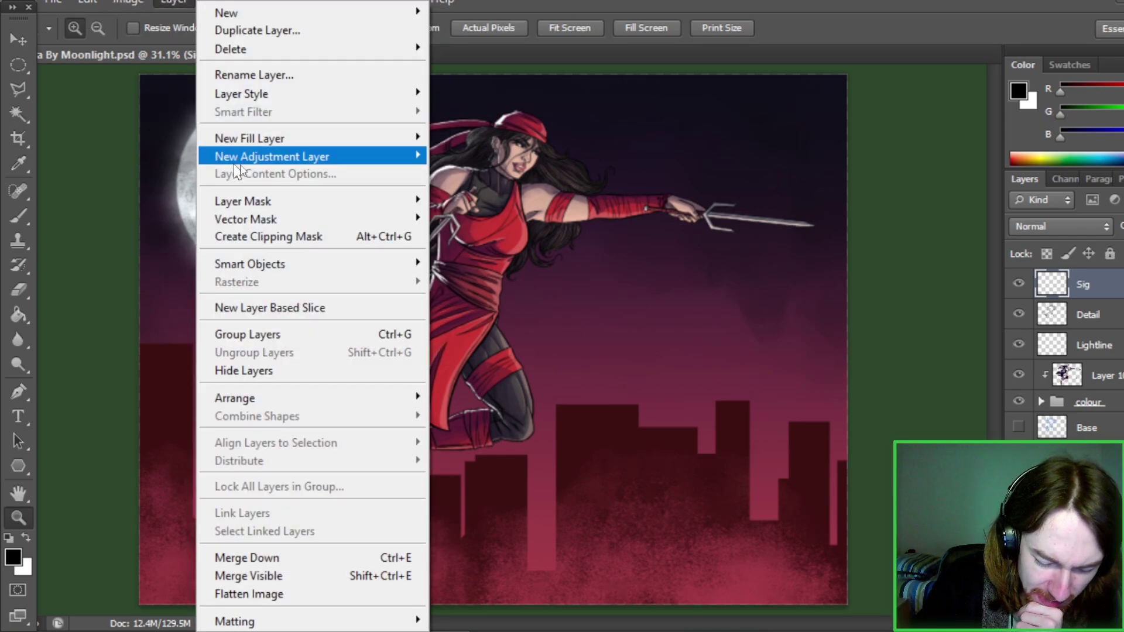
mouse_move(320, 156)
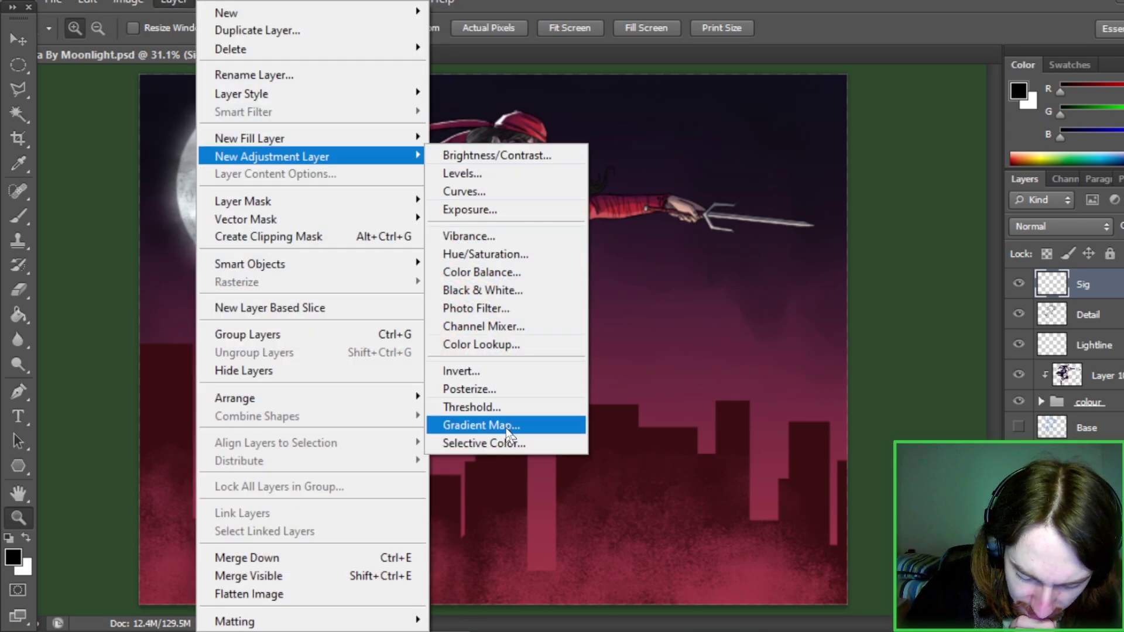
left_click(508, 433)
left_click(713, 316)
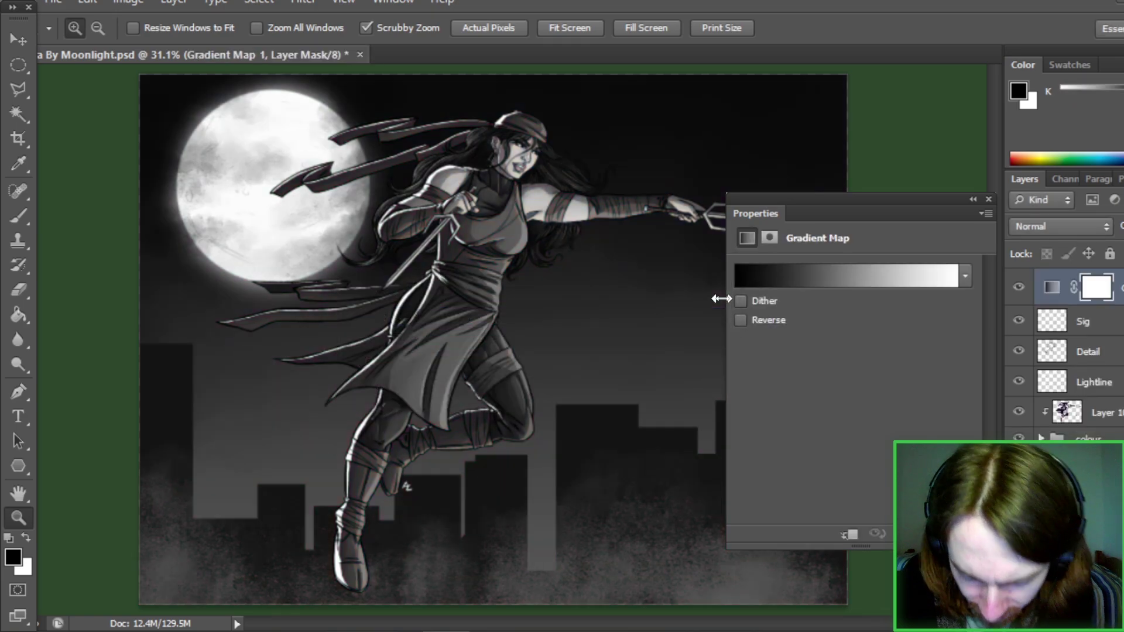
- Set the gradient map's dark end stop to a near-black purple
left_click(749, 280)
left_click(704, 429)
left_click(803, 501)
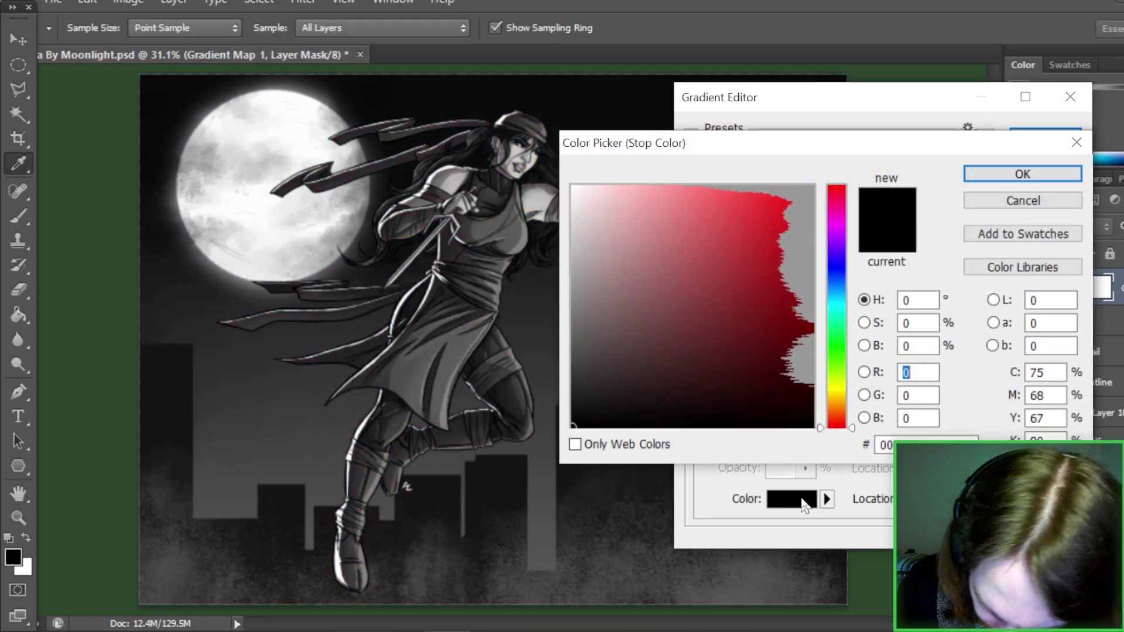
left_click_drag(853, 431, 855, 260)
left_click(702, 413)
left_click_drag(718, 412, 750, 422)
left_click(999, 185)
- Set the gradient's light end stop to coral pink, RGB 249, 118, 118
left_click(1065, 423)
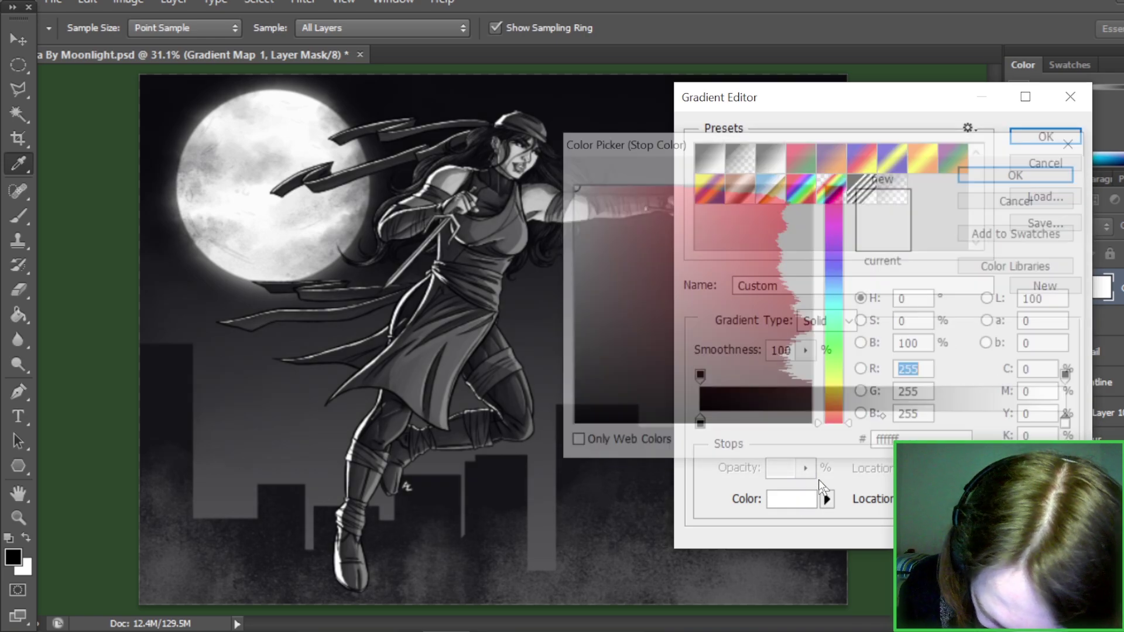
left_click(792, 500)
left_click_drag(849, 428, 855, 166)
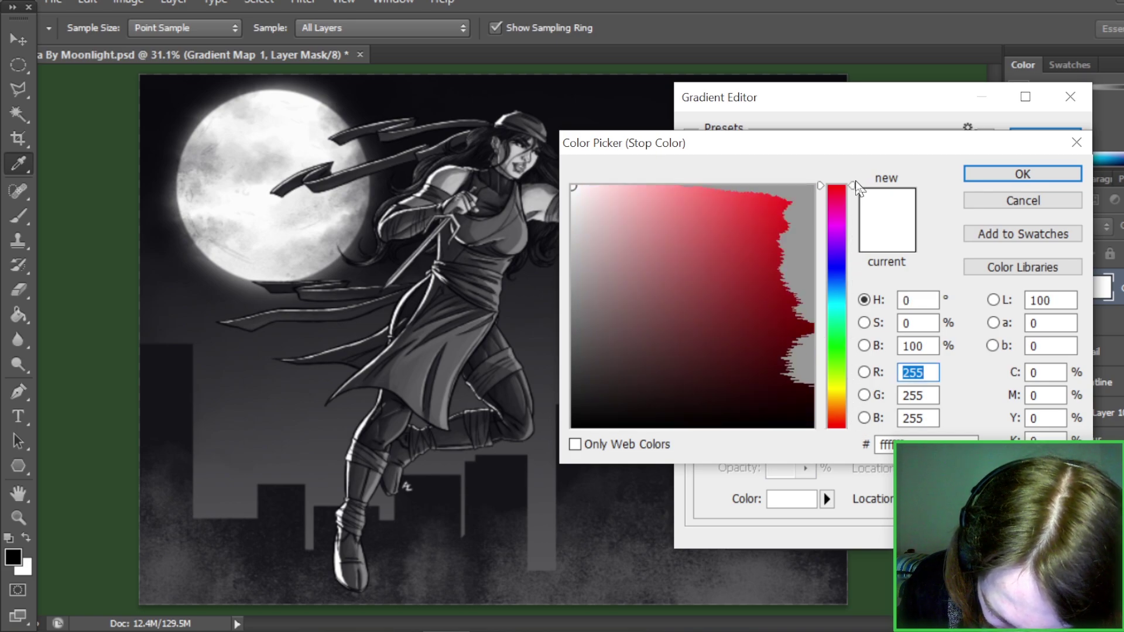
left_click_drag(635, 188, 698, 190)
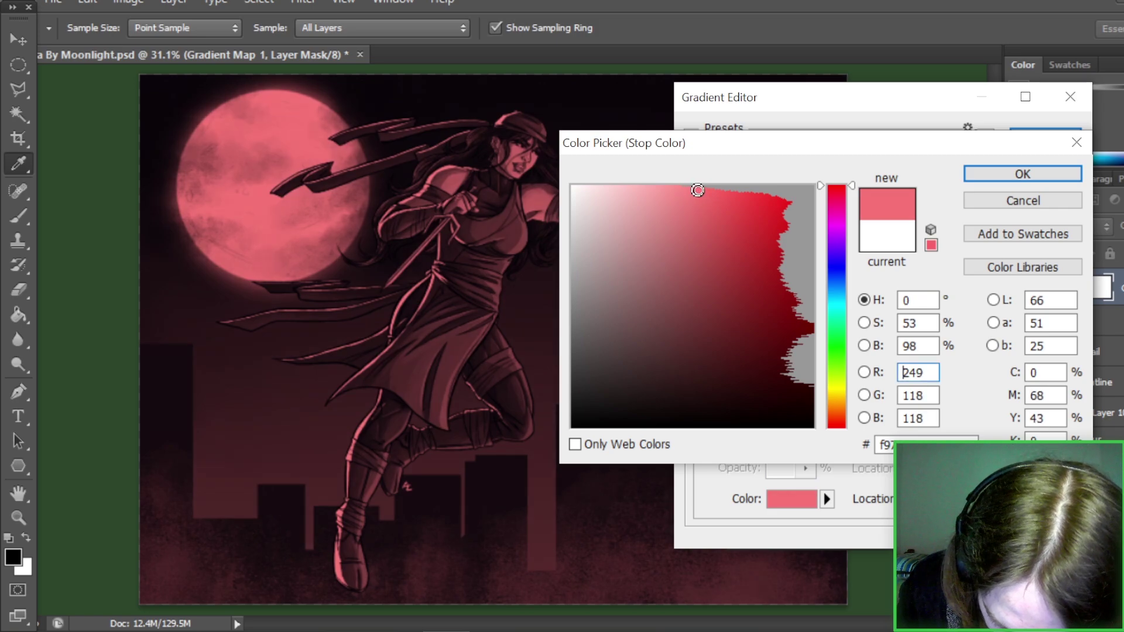
left_click(996, 177)
- Add a middle gradient stop in purple, RGB 106, 44, 112, and accept the edited gradient
left_click(886, 422)
left_click(805, 498)
mouse_move(851, 428)
left_mouse_down()
mouse_move(853, 211)
mouse_move(853, 224)
left_mouse_up()
left_click(703, 256)
left_click_drag(702, 256, 718, 321)
left_click_drag(864, 224, 853, 237)
left_click(1021, 174)
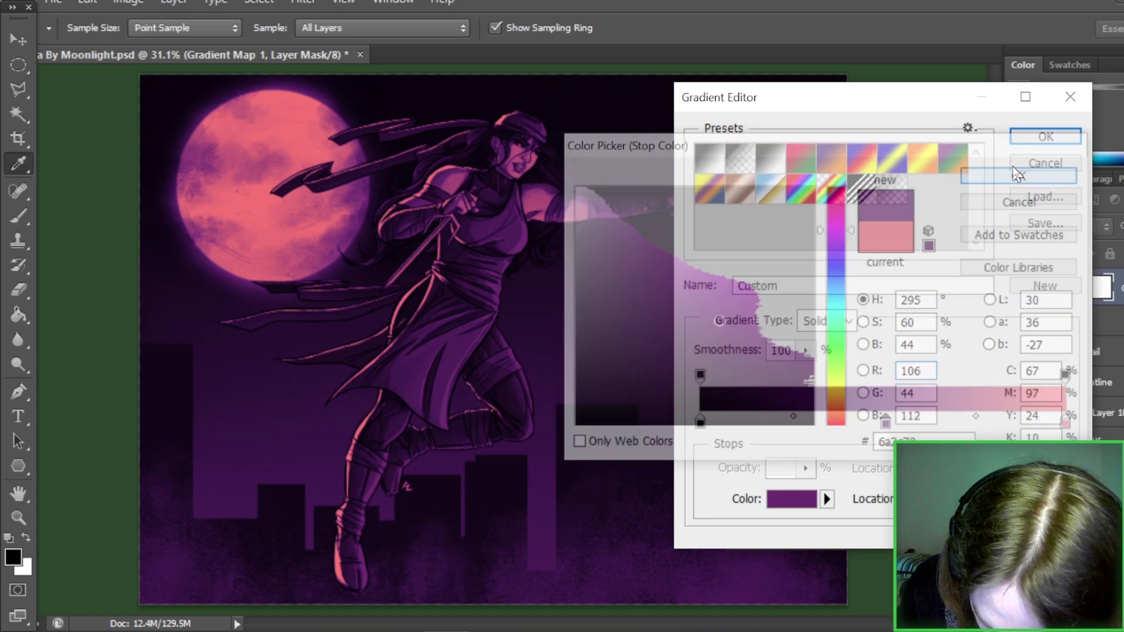
left_click(1031, 139)
key("z")
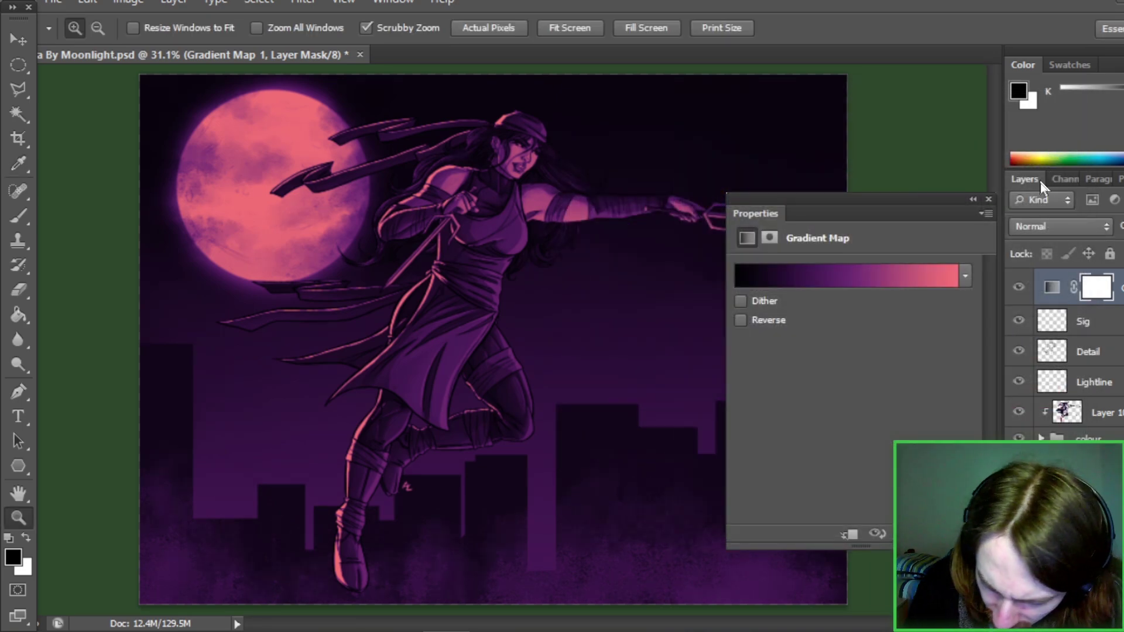
left_click(989, 200)
- Try the Overlay blend mode on the gradient map layer, settle on Soft Light and lower the layer's opacity
left_click(1060, 226)
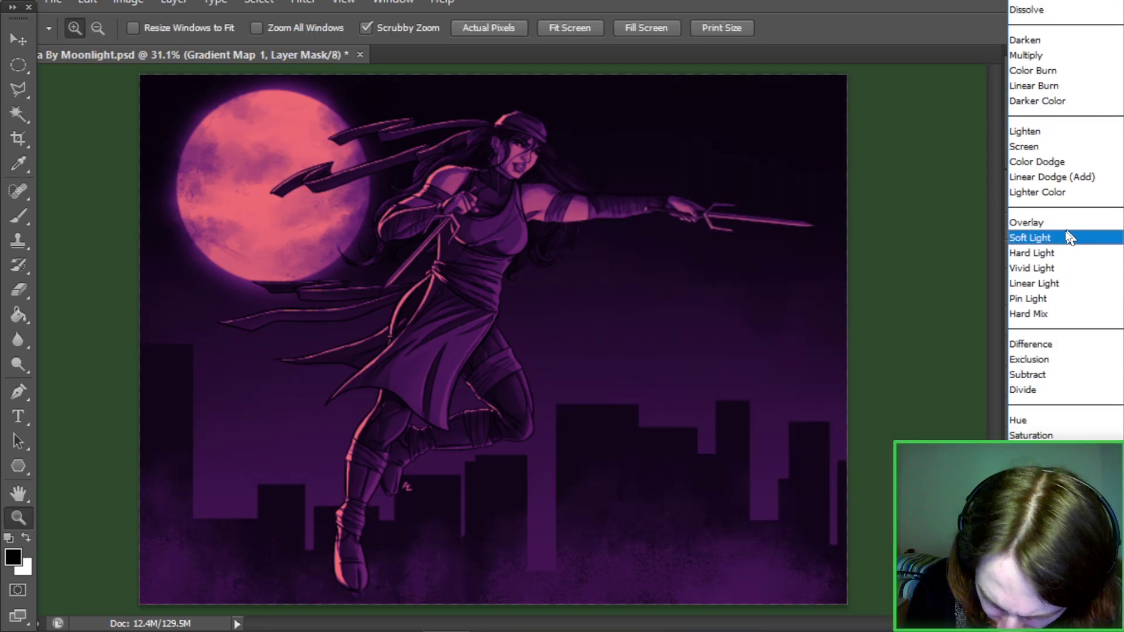
left_click(1031, 221)
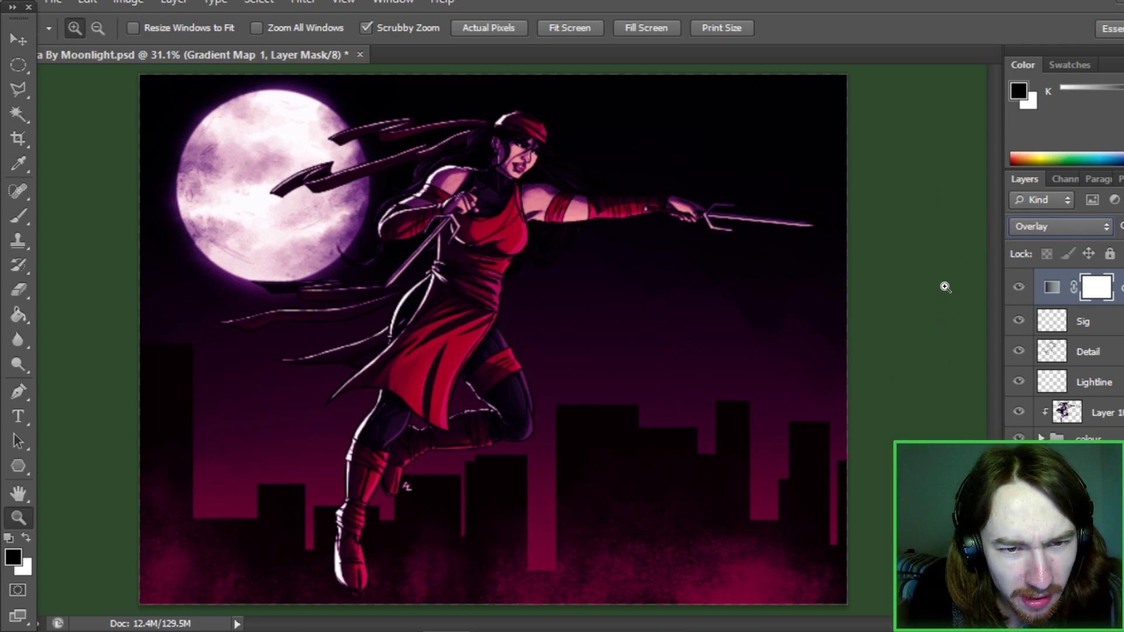
left_click(1050, 229)
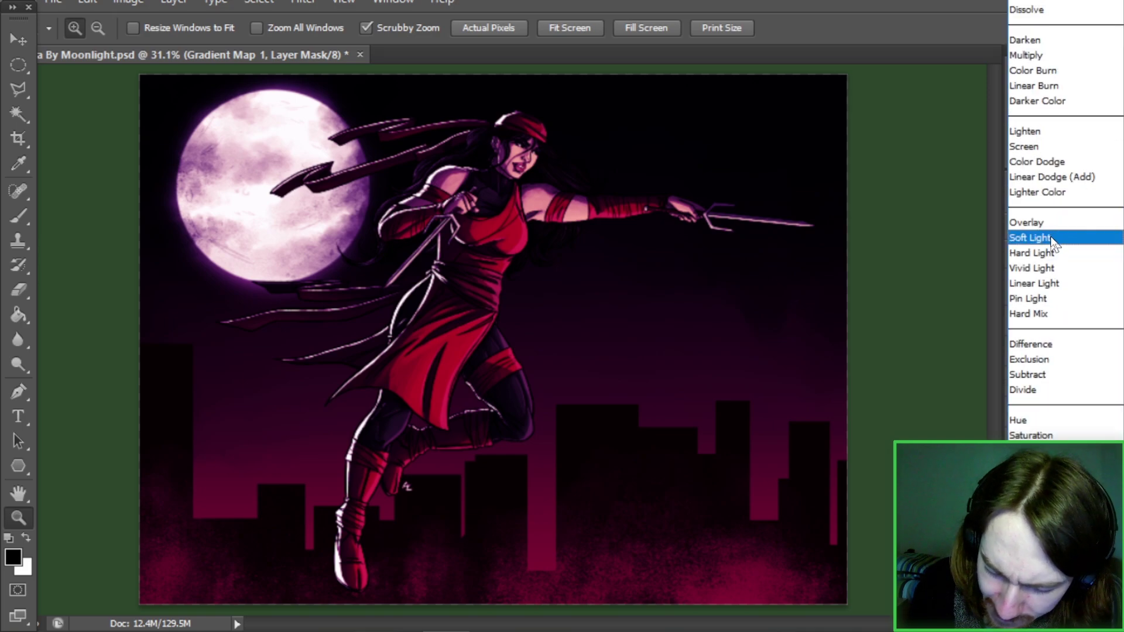
left_click(1052, 238)
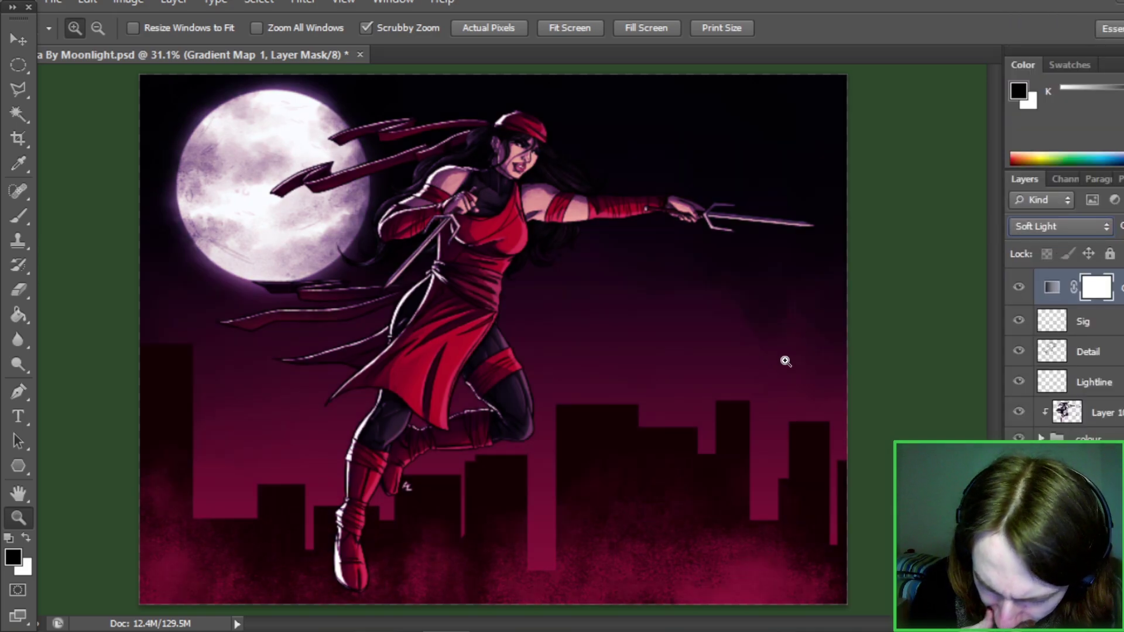
left_click_drag(1122, 228, 1111, 250)
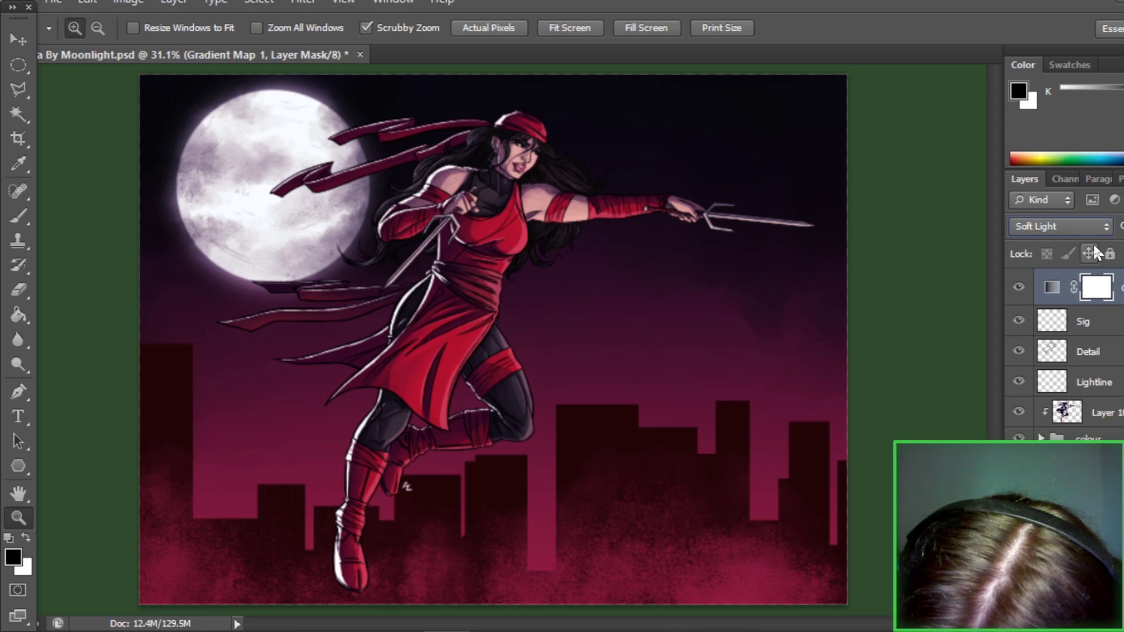
- Duplicate the Gradient Map 1 layer and set the copy's blend mode to Luminosity
right_click(1078, 290)
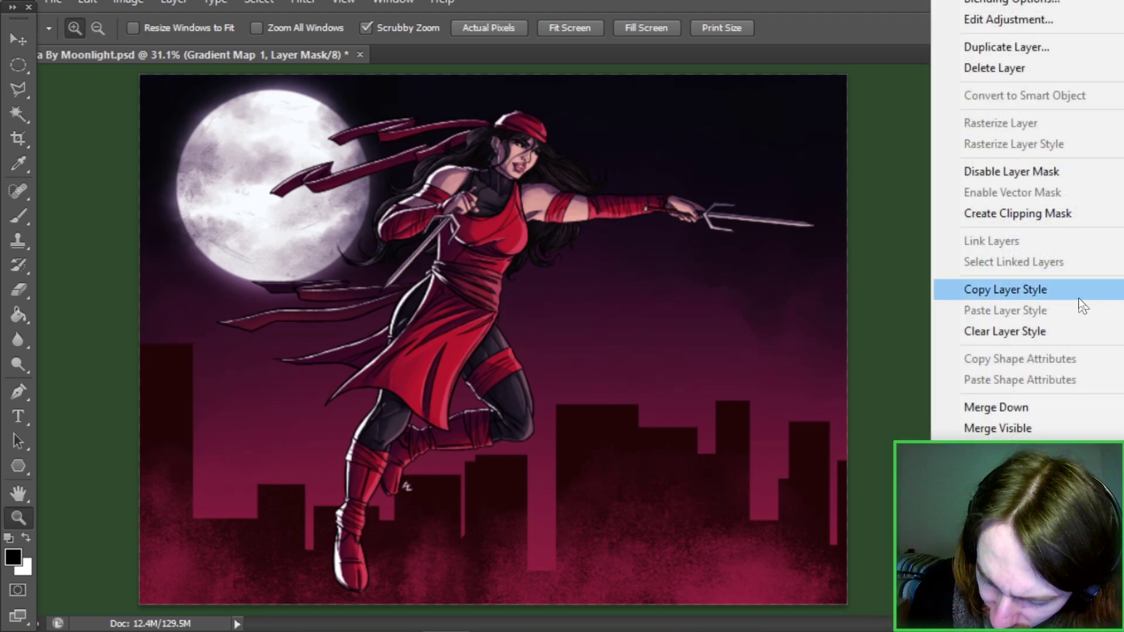
left_click(1006, 51)
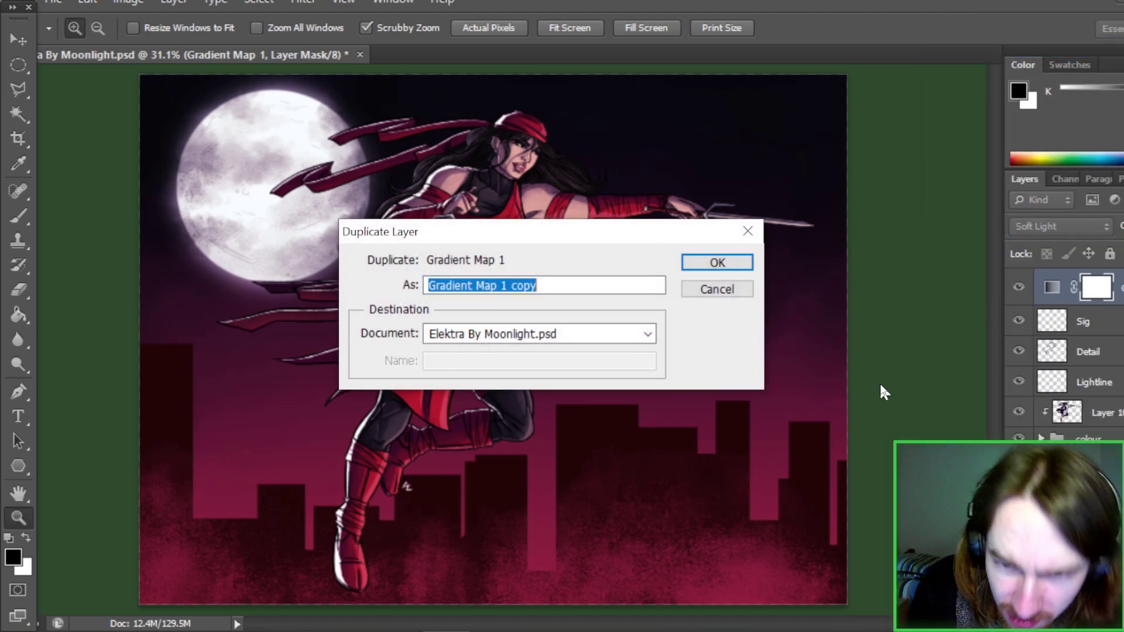
left_click(722, 262)
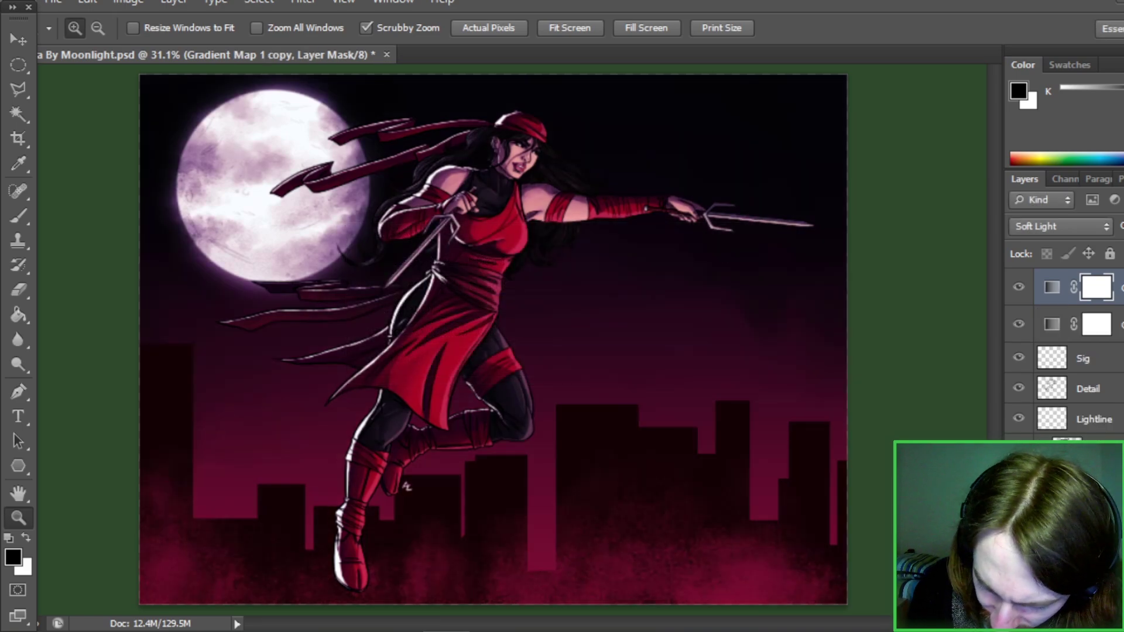
left_click(1072, 228)
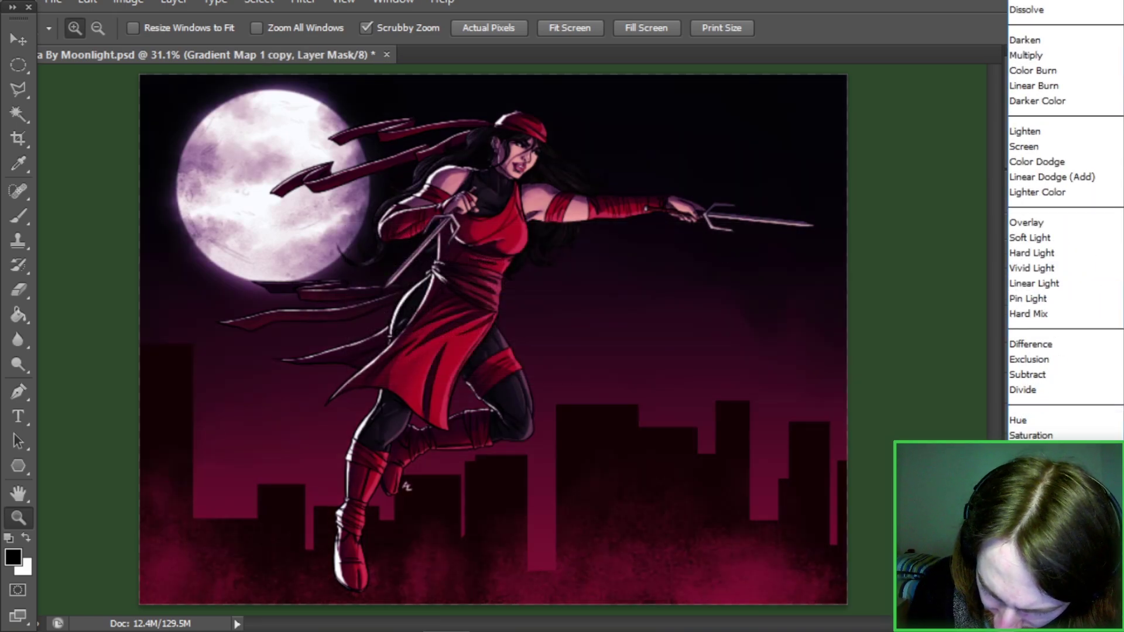
left_click(1042, 465)
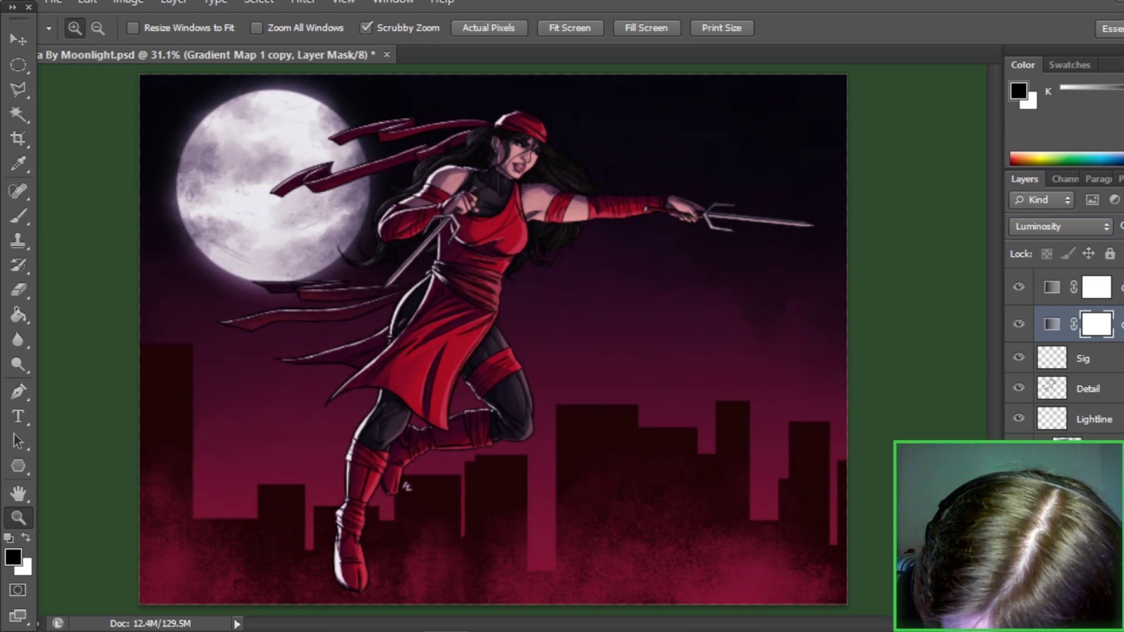
- Compare the artwork with the Gradient Map 1 copy layer hidden and shown, and duplicate that layer
left_click(1020, 325)
left_click(1019, 326)
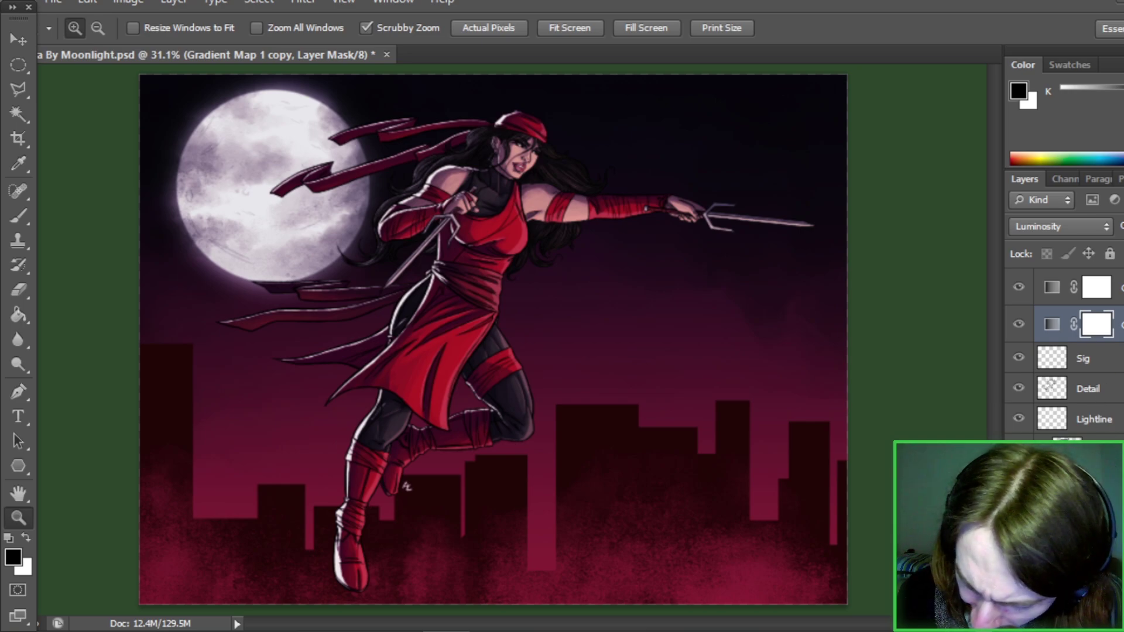
right_click(1048, 325)
left_click(1010, 47)
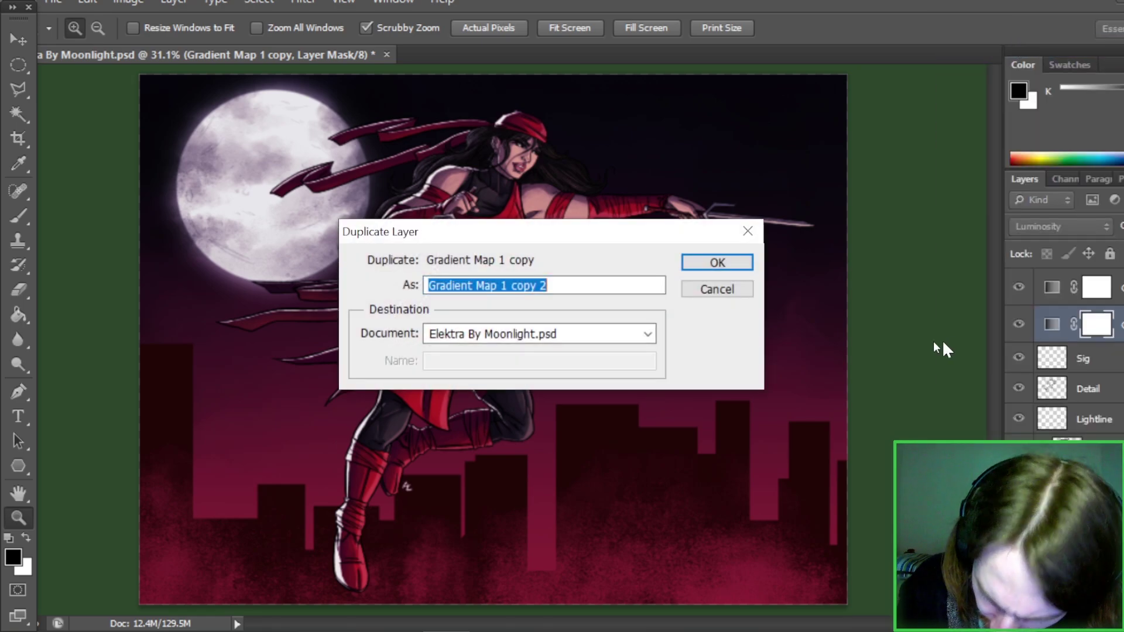
left_click(717, 260)
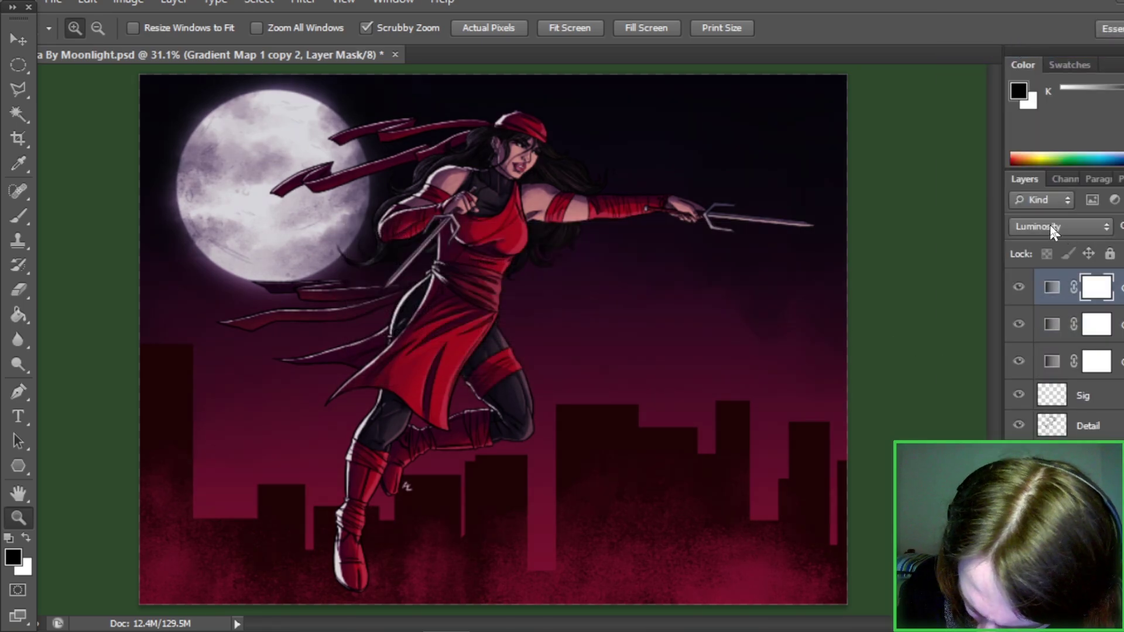
- Set the new gradient map copy's blend mode to Color Burn with a reduced opacity, and save the document
left_click(1049, 225)
left_click(1048, 70)
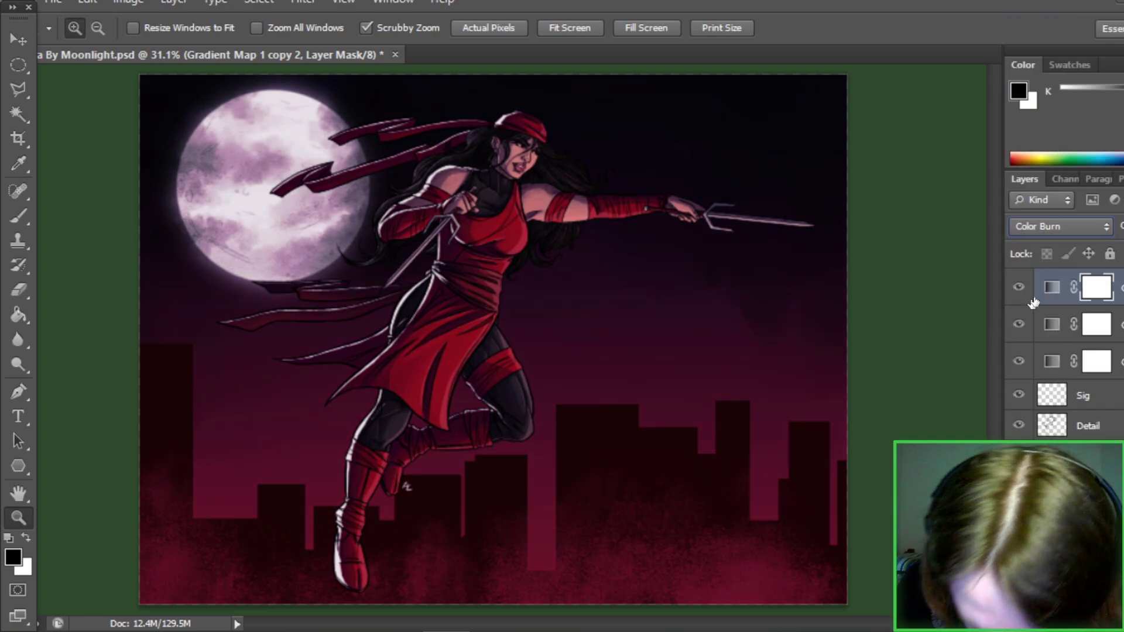
left_click_drag(1123, 229, 1123, 234)
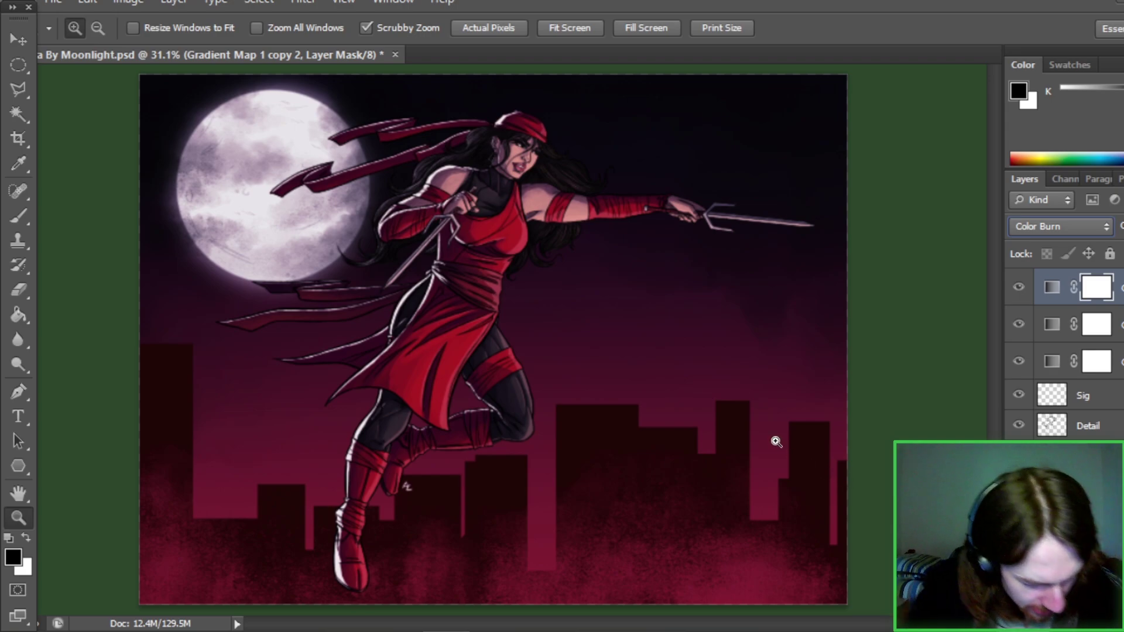
key("ctrl+s")
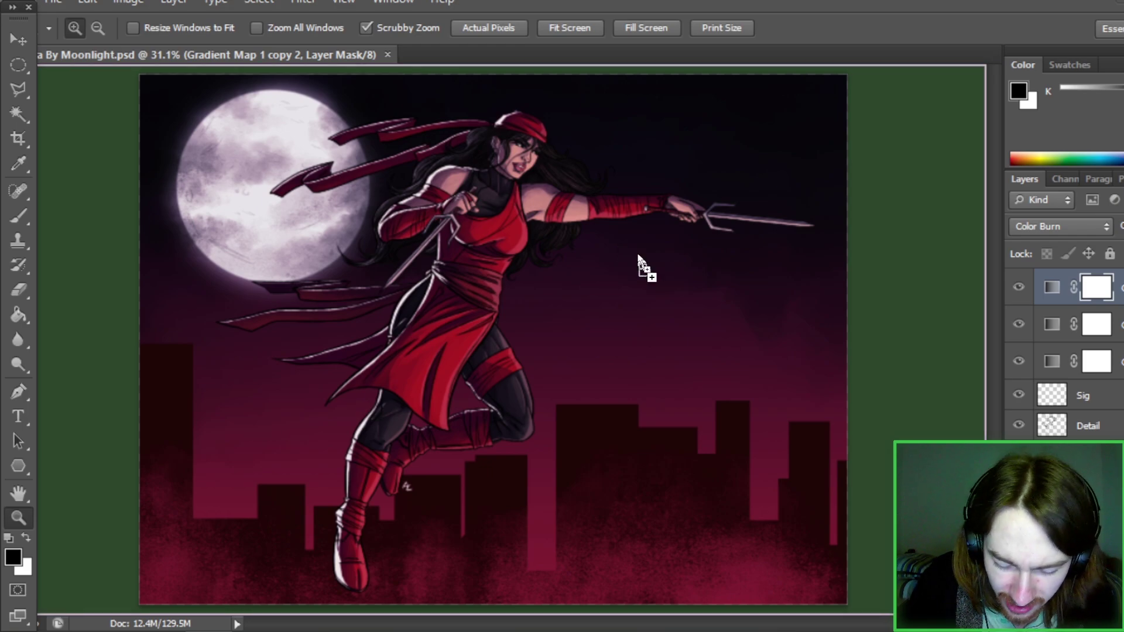
- Place the tex 1 texture image above the gradient maps and enlarge it to about 44.5% to cover the whole canvas
key("ctrl+alt+shift+s")
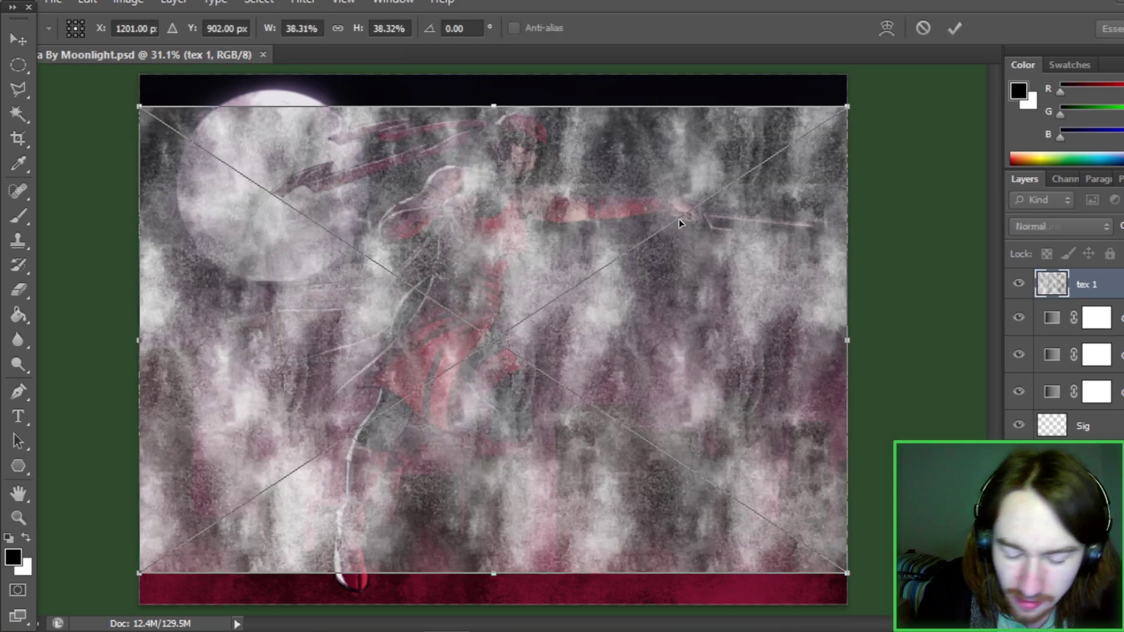
left_click_drag(846, 577, 905, 611)
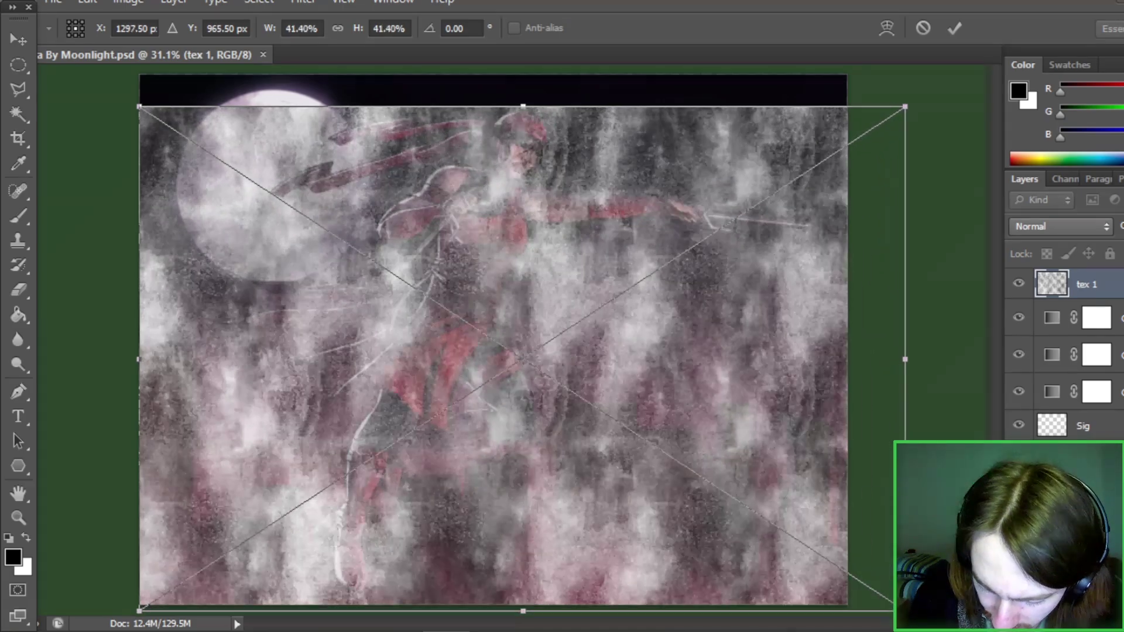
left_click_drag(139, 107, 82, 69)
- Set the tex 1 layer's blend mode to Overlay, lower its opacity and commit the placement
left_click(1059, 228)
left_click(1039, 223)
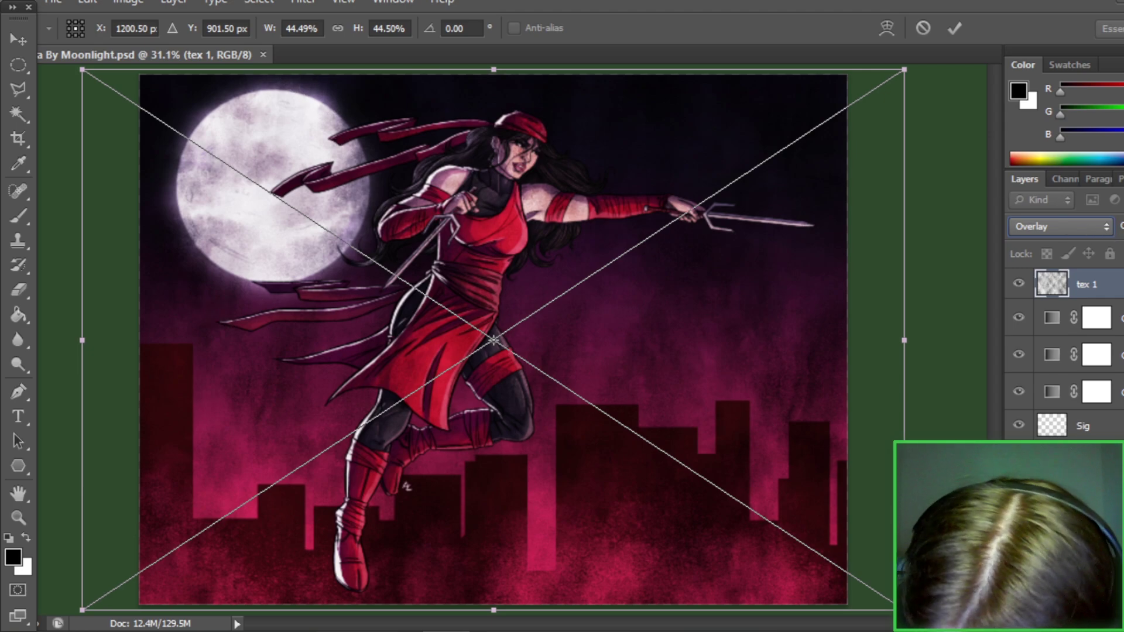
key("Return")
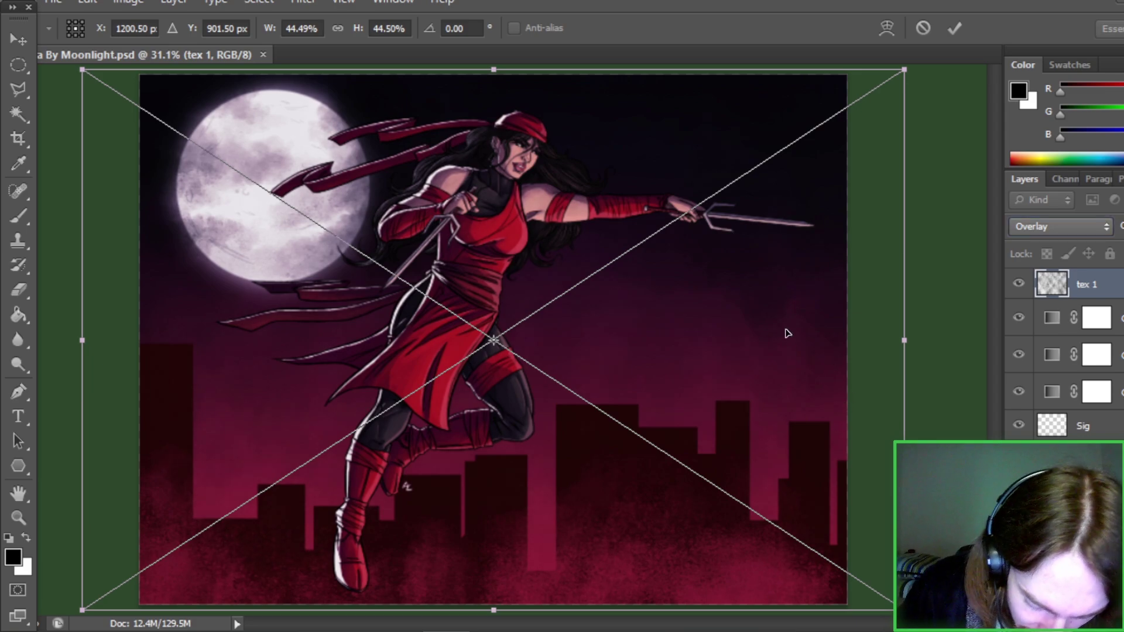
- Examine the texture's effect up close on the moon and the woman's upper body
key("z")
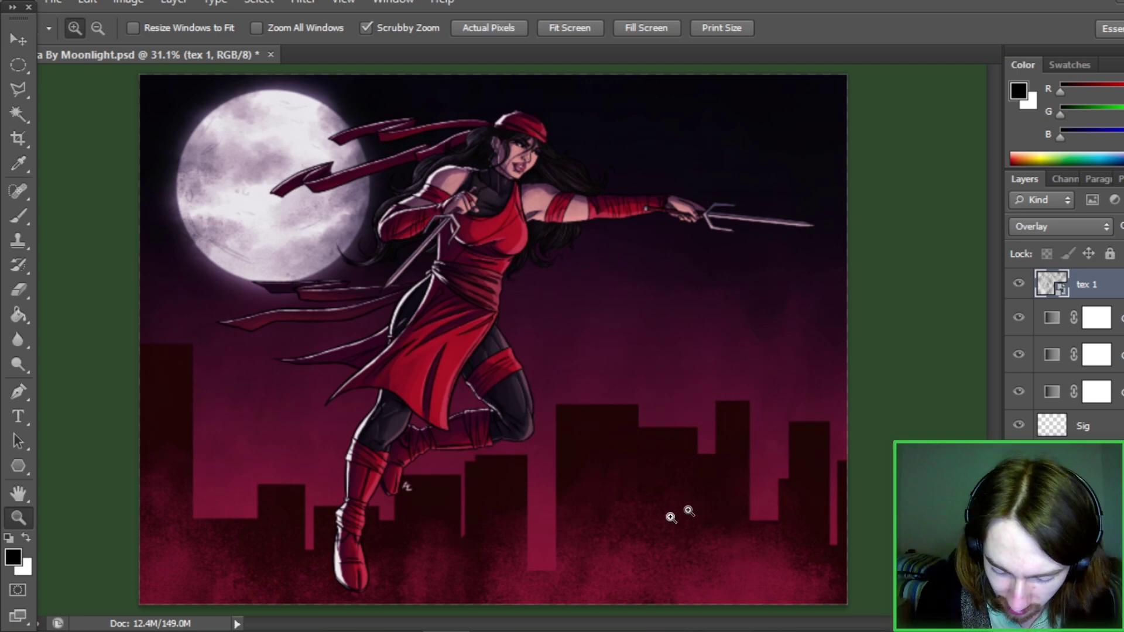
left_click(582, 468)
left_click_drag(995, 389, 996, 377)
left_click_drag(726, 624, 680, 599)
left_click_drag(994, 371, 982, 311)
scroll(940, 255, "up", 3)
left_click_drag(652, 623, 633, 604)
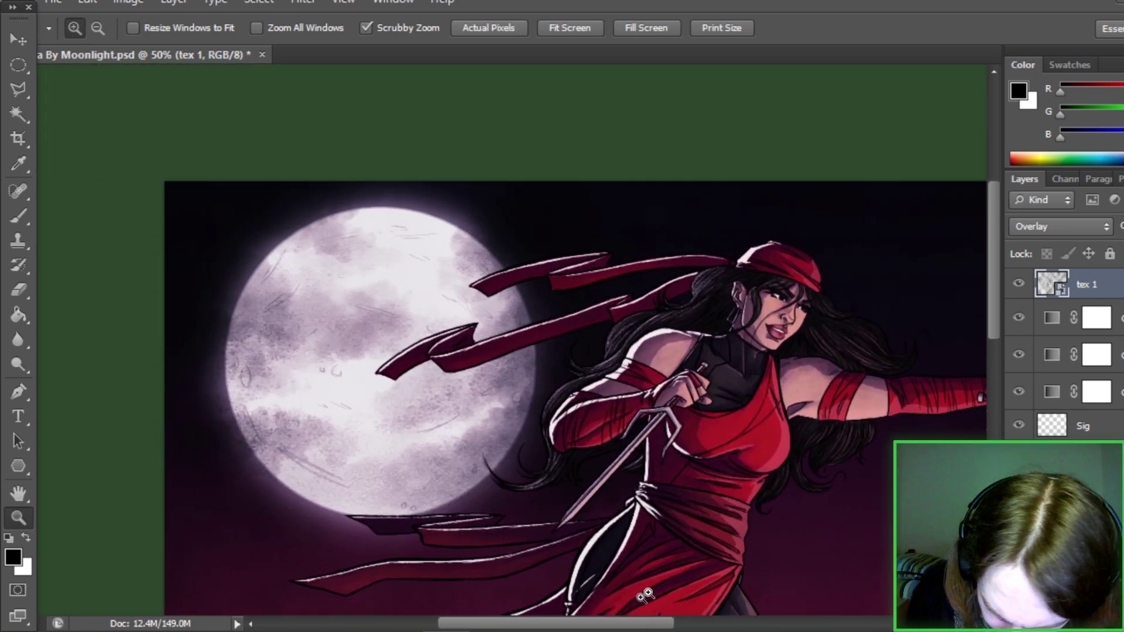
left_click(1108, 431)
scroll(993, 285, "up", 2)
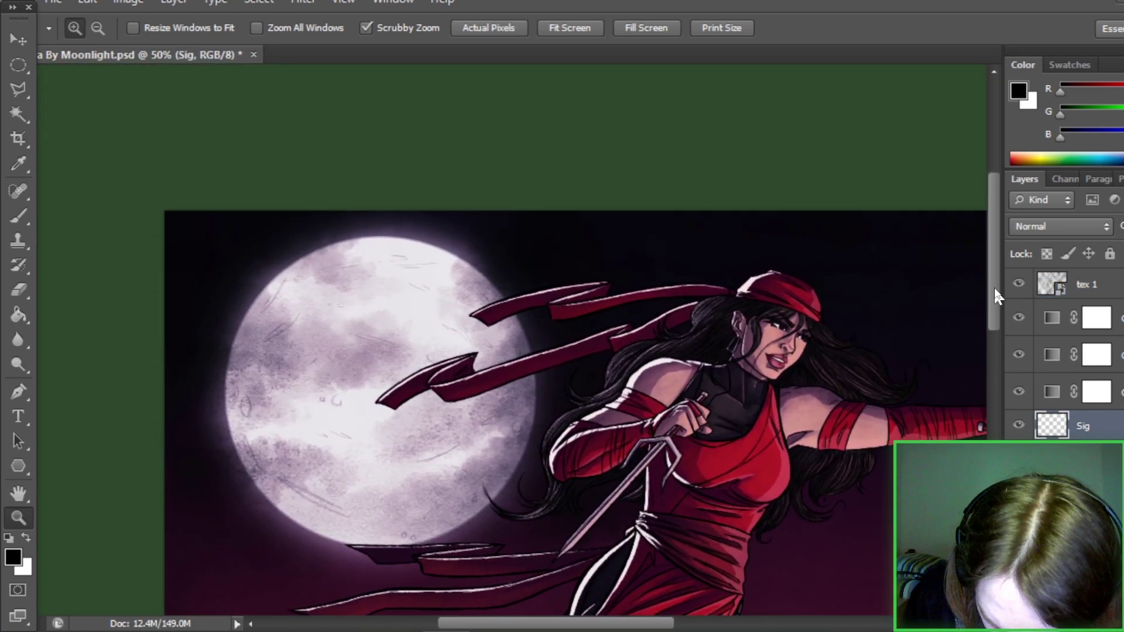
scroll(992, 285, "down", 2)
left_click(818, 413)
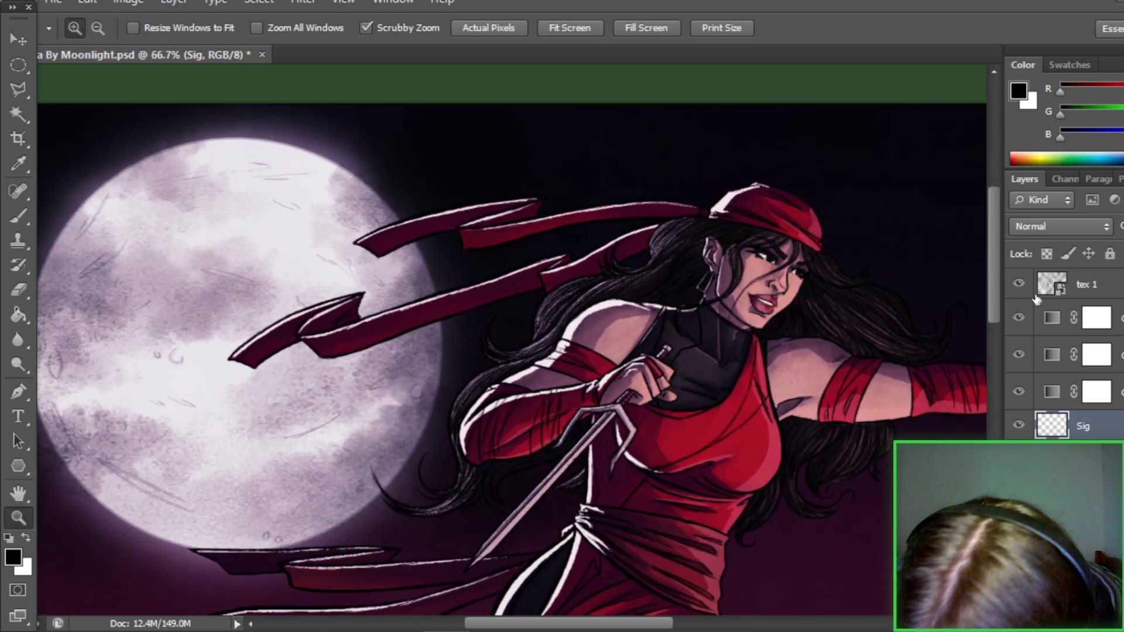
- Compare the artwork with the tex 1 layer hidden and shown, and save the document with the whole canvas in view
left_click(1020, 285)
left_click(1020, 285)
left_click(1020, 285)
left_click(1020, 285)
left_click(1019, 285)
left_click(1018, 285)
left_click(1010, 287)
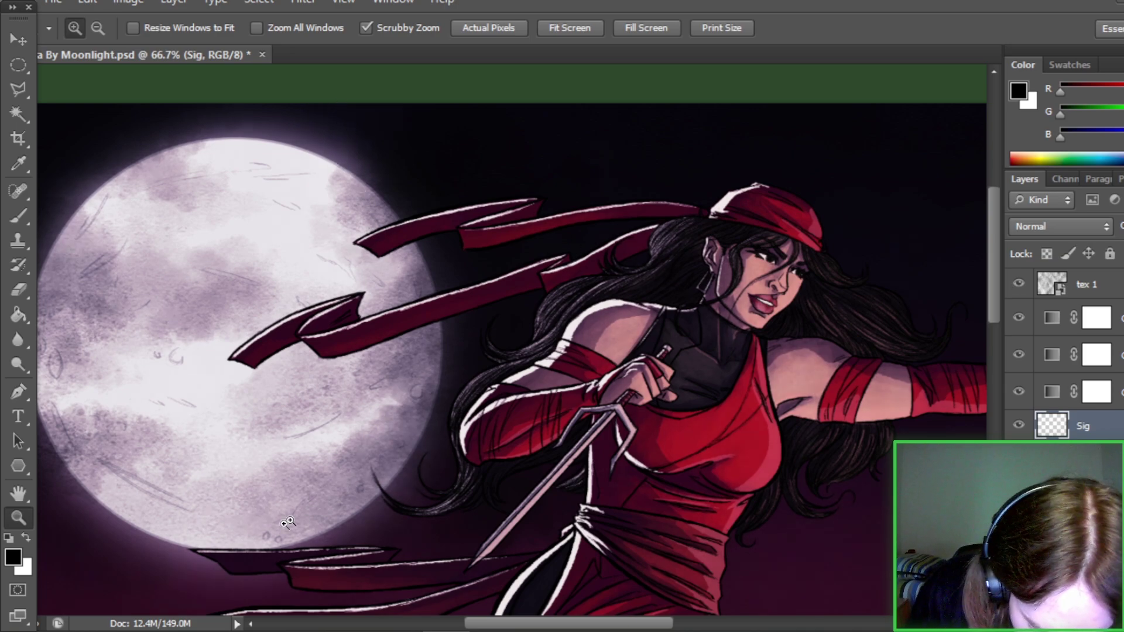
left_click(578, 29)
key("ctrl+s")
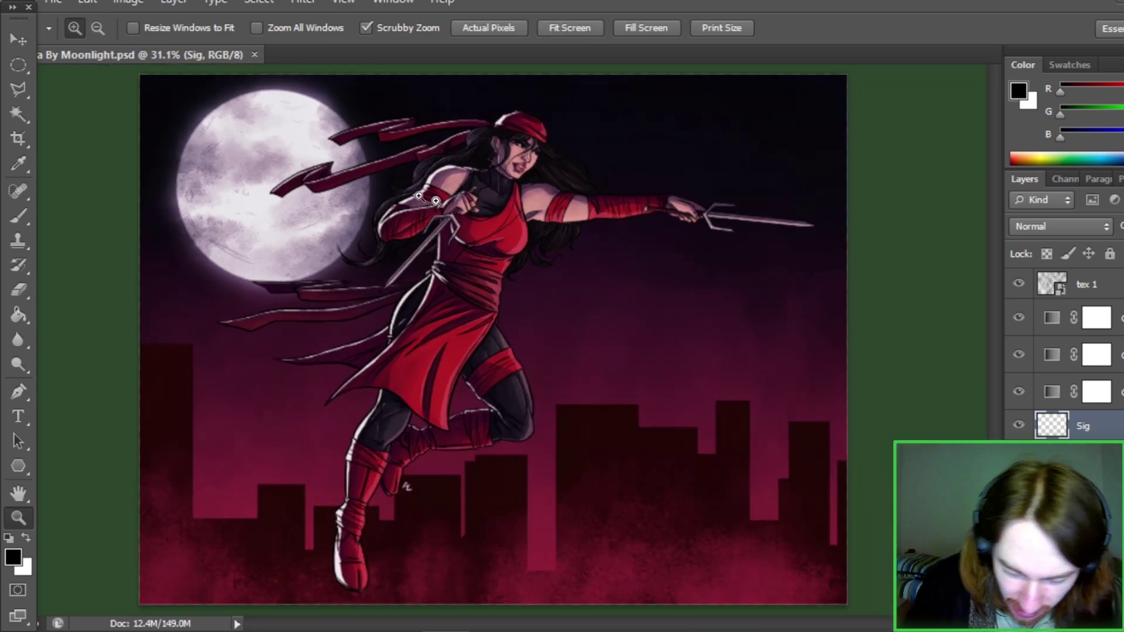